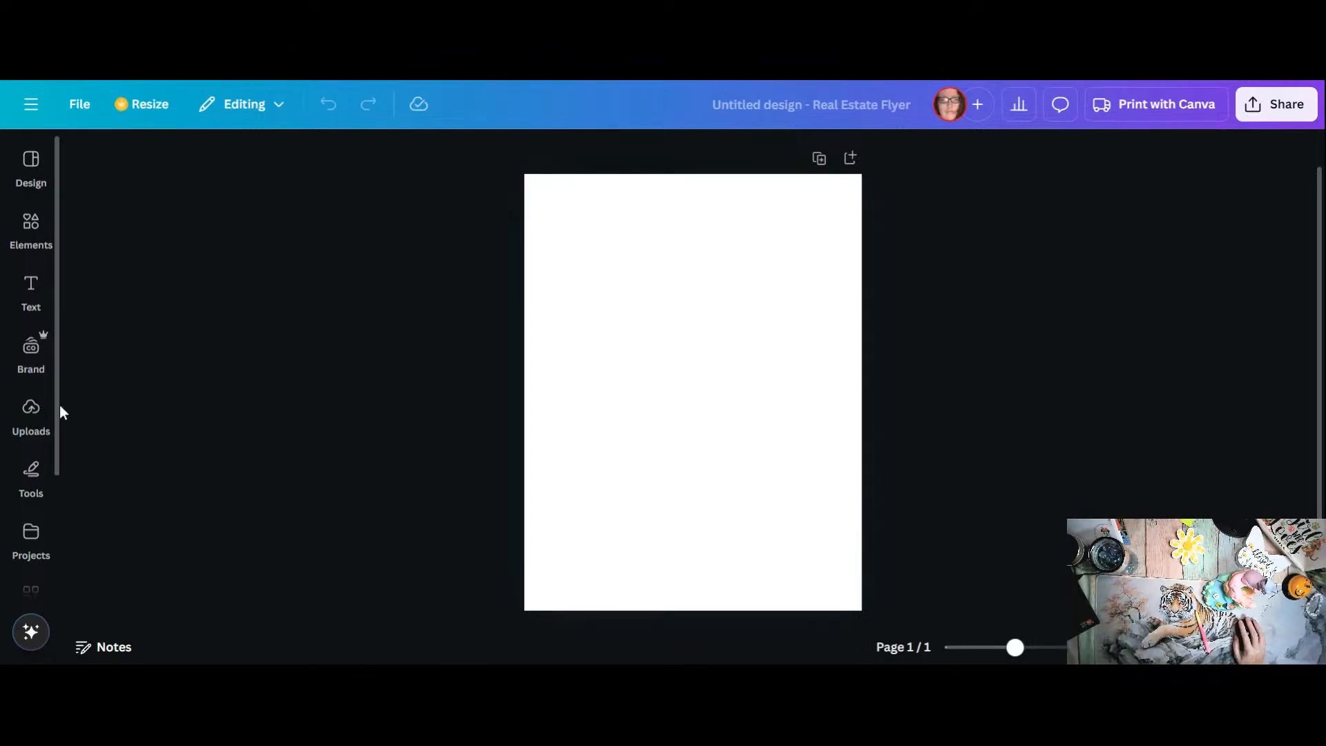
# Step: Upload the image of the frog in a flowered hat to the media uploads
pyautogui.click(26, 418)
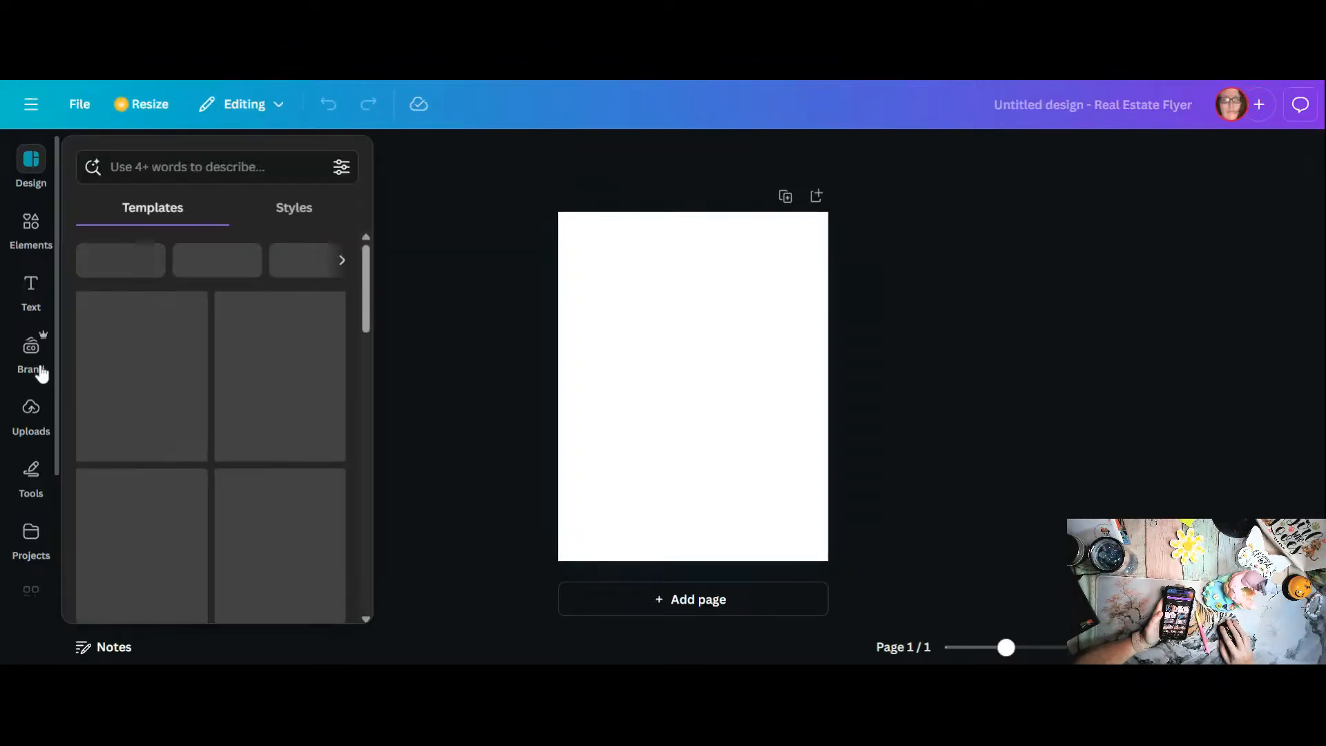
pyautogui.click(35, 415)
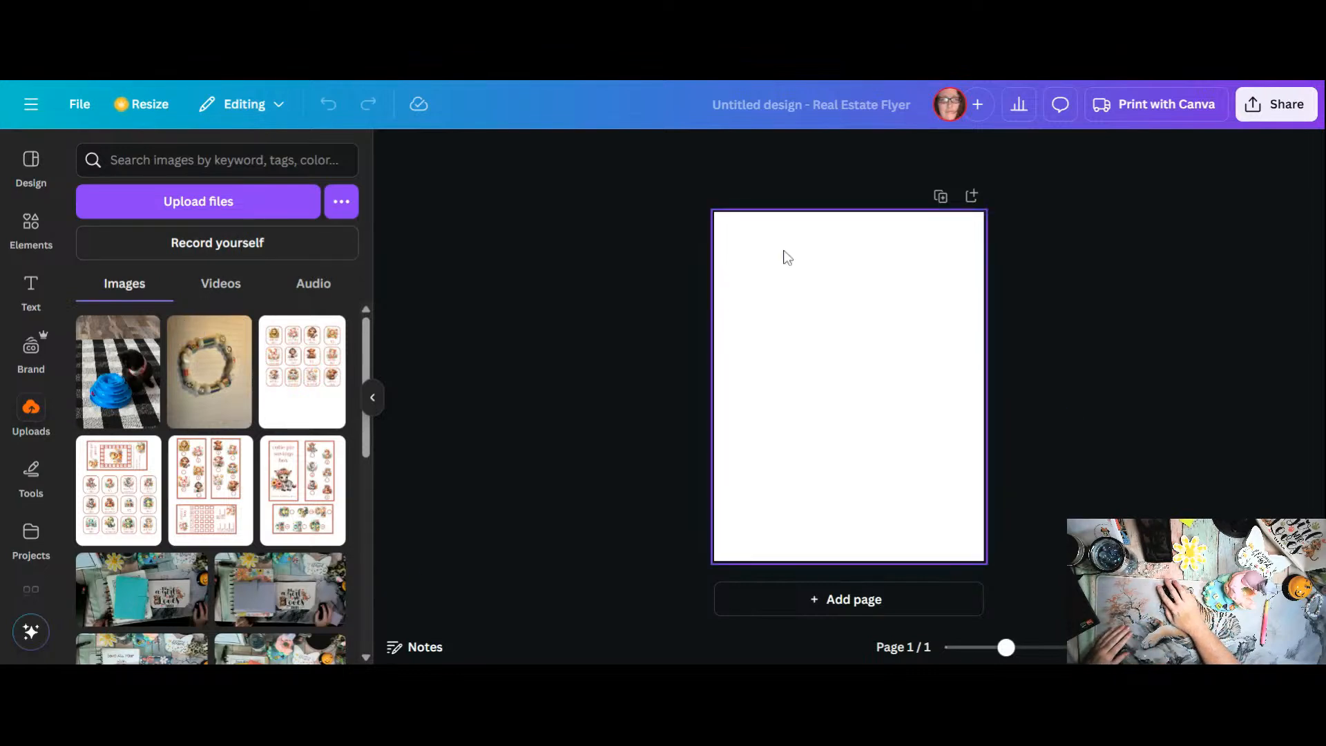
pyautogui.click(166, 215)
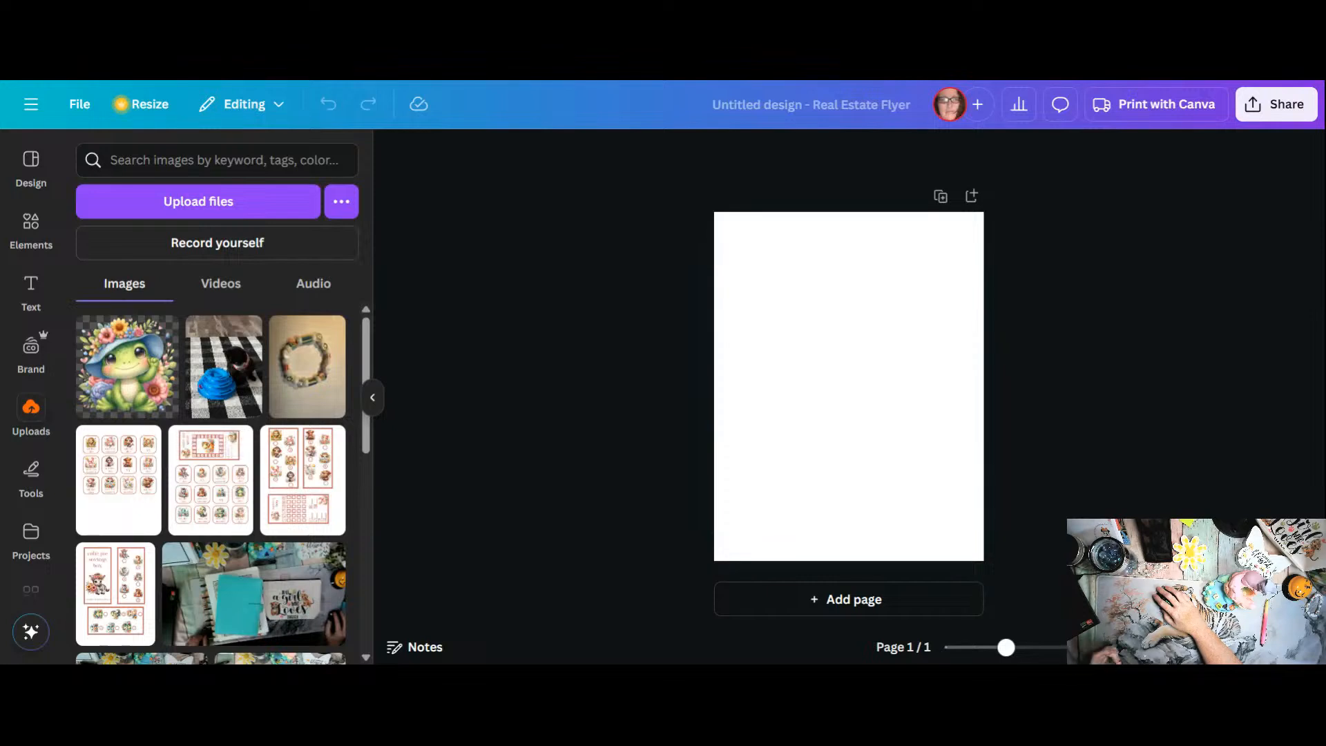
pyautogui.moveTo(220, 510)
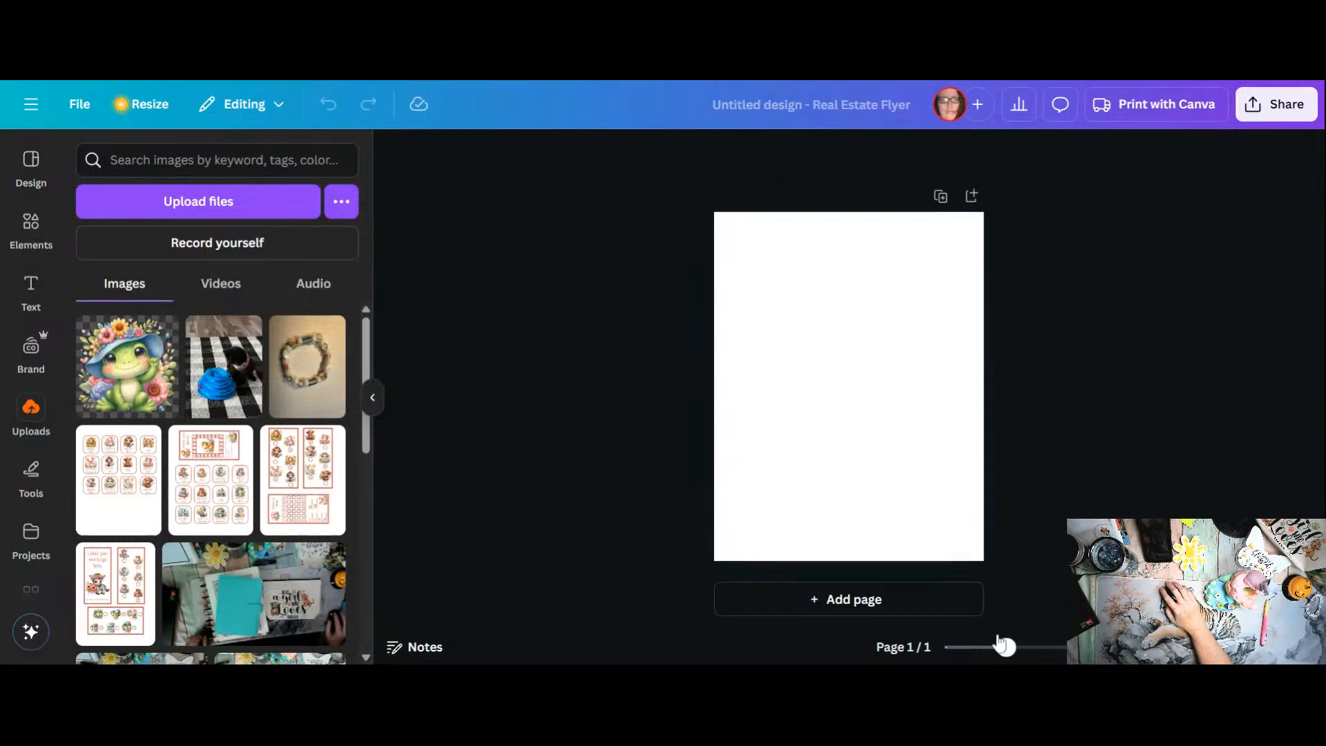
# Step: Add a square shape to the blank page and move it up toward the page's upper left area
pyautogui.moveTo(1003, 644); pyautogui.dragTo(1031, 643)
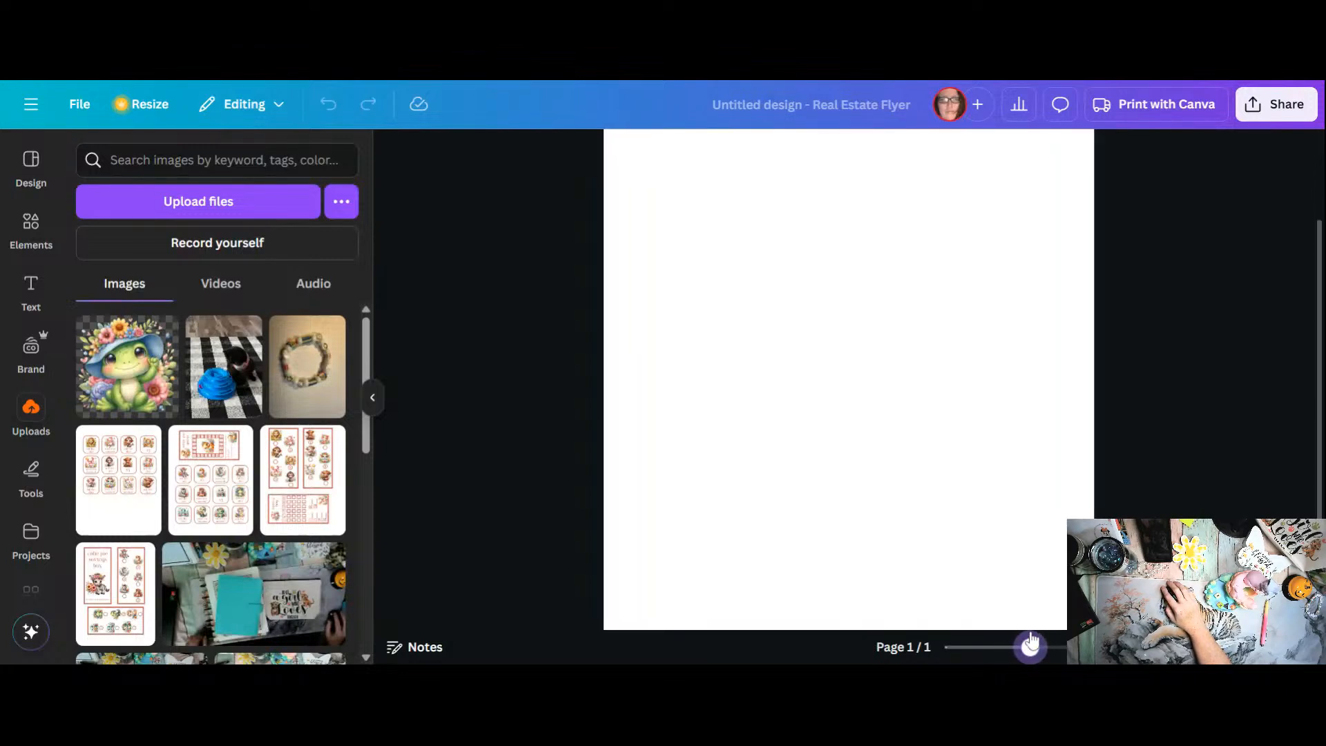
pyautogui.scroll(1, 908, 503)
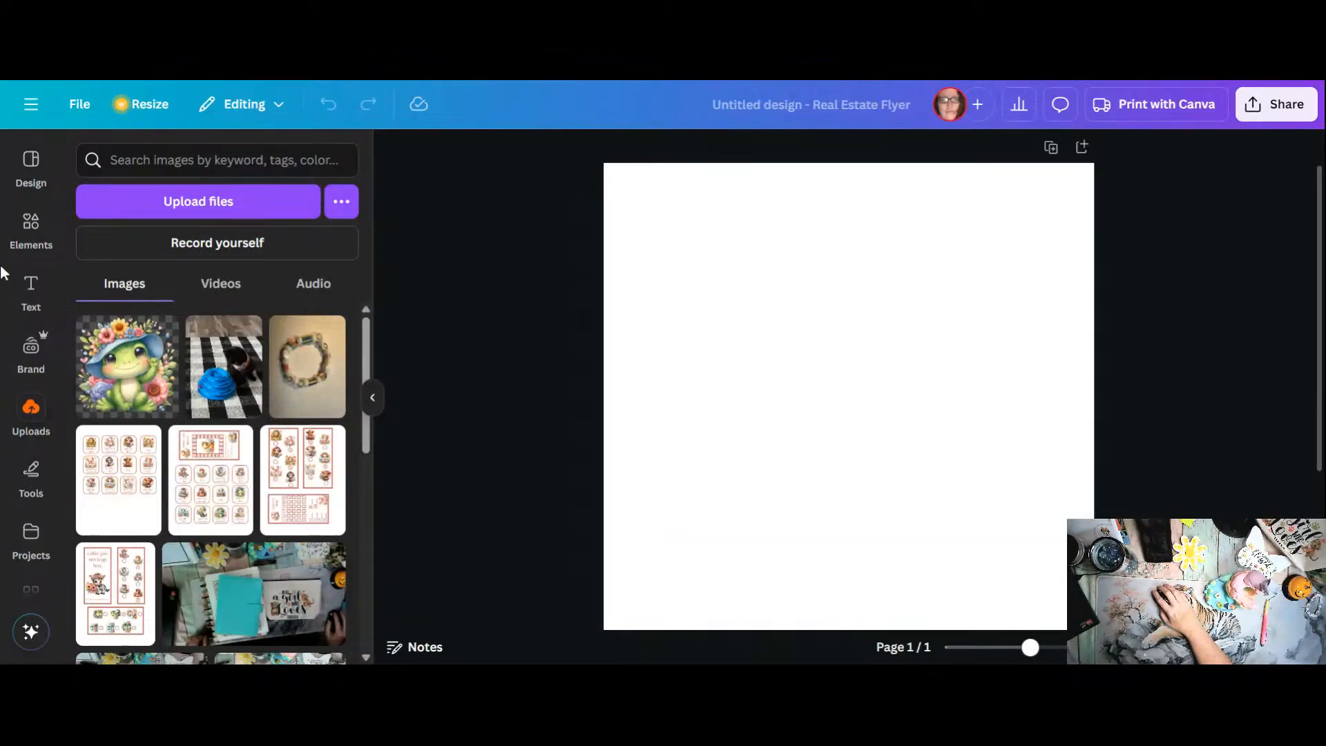
pyautogui.click(29, 233)
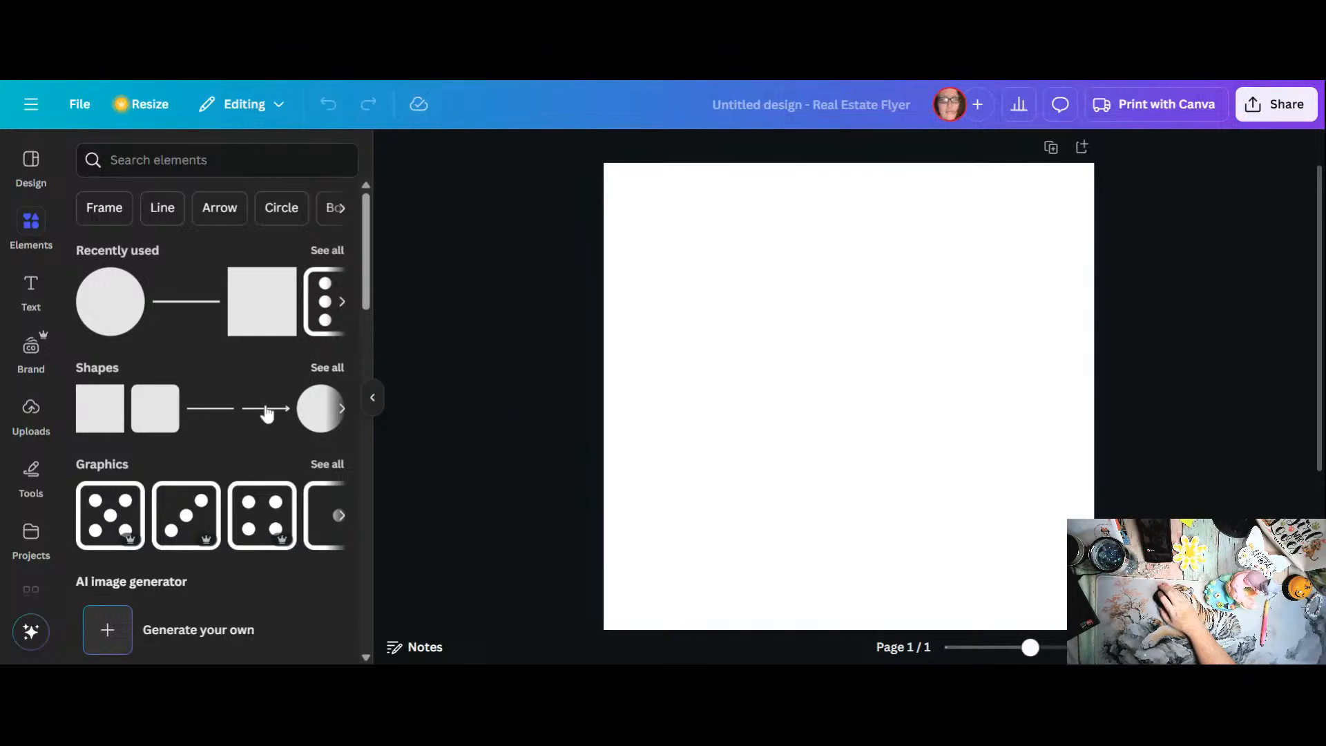
pyautogui.scroll(-3, 266, 413)
pyautogui.scroll(3, 273, 414)
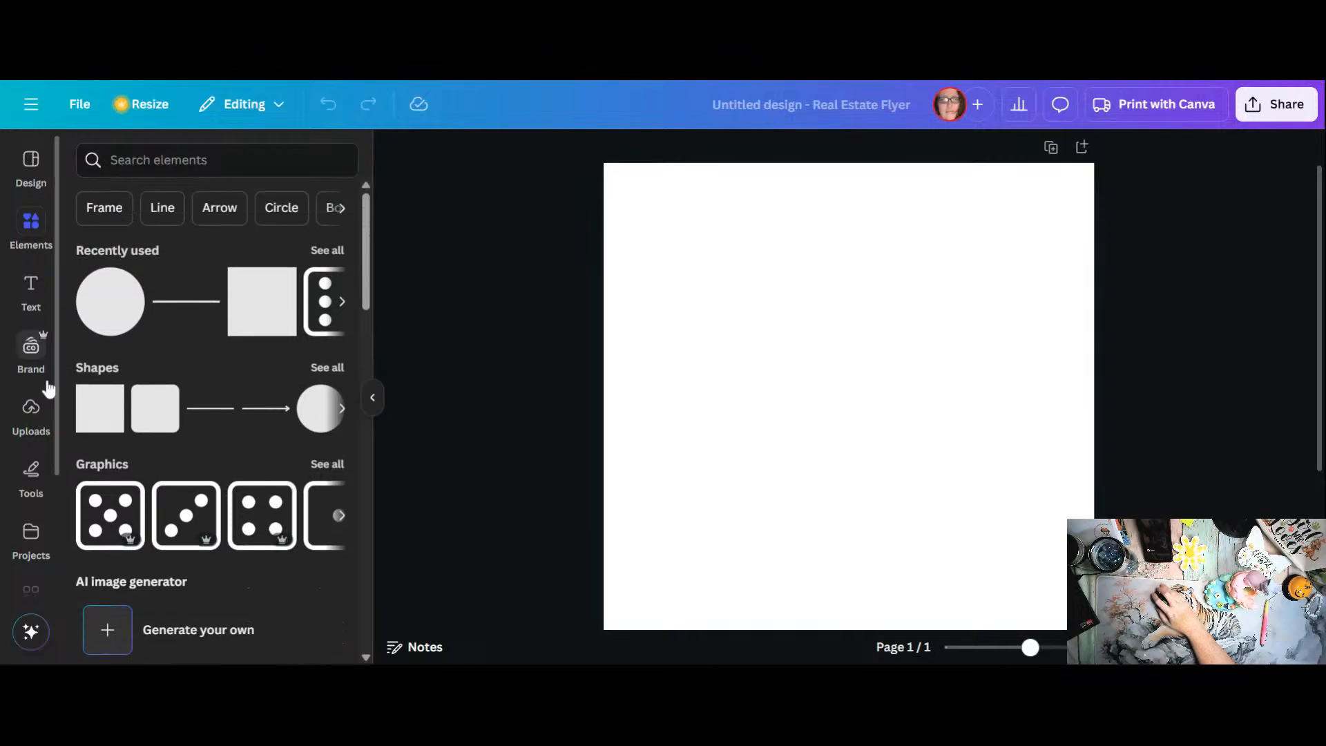
pyautogui.click(101, 419)
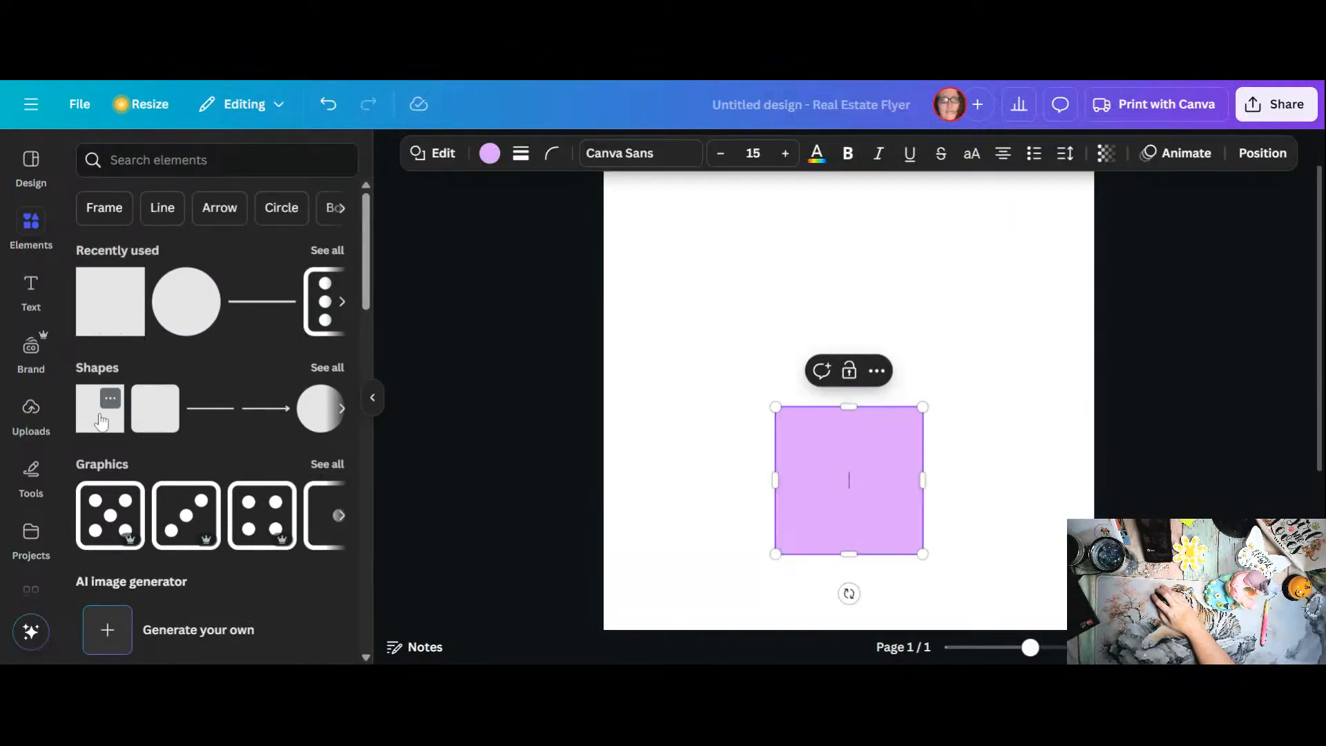
pyautogui.moveTo(844, 444); pyautogui.dragTo(756, 330)
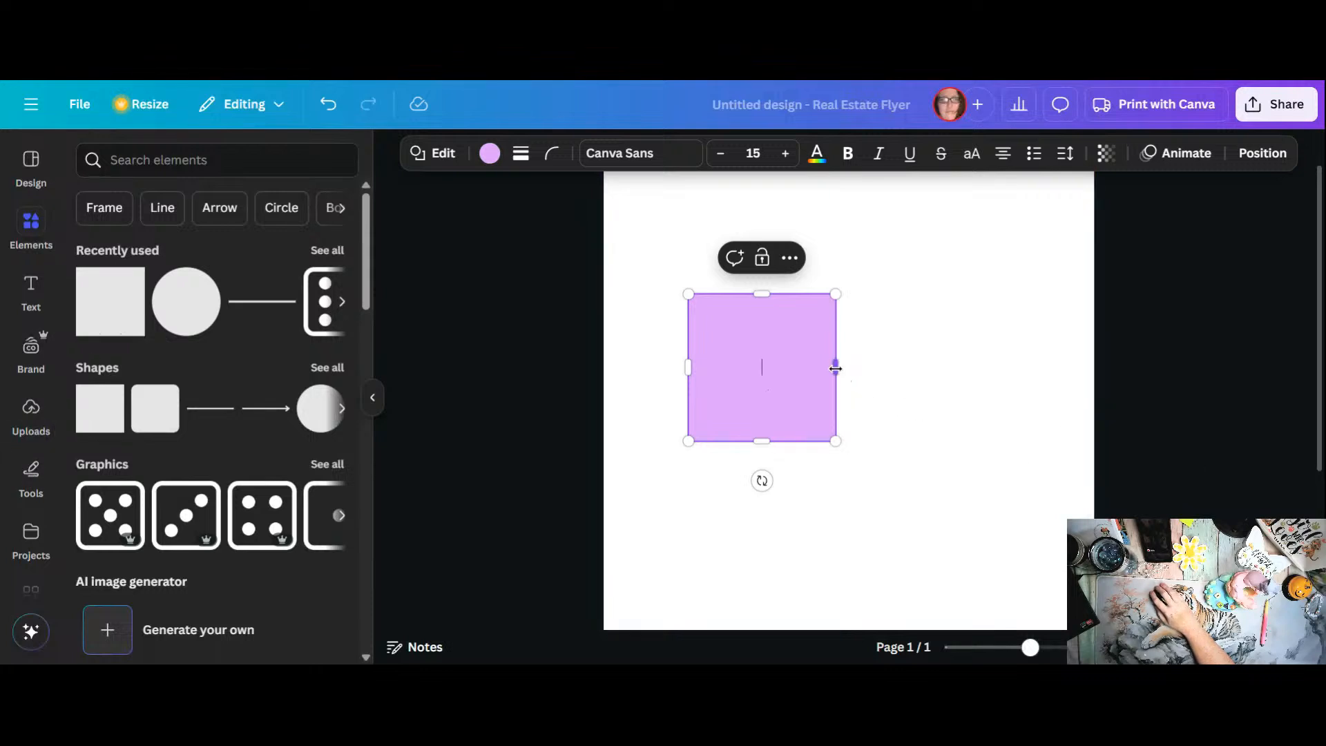
# Step: Stretch the square into a large rectangle spanning most of the page width and place it near the page's top
pyautogui.moveTo(836, 368); pyautogui.dragTo(1033, 384)
pyautogui.moveTo(883, 385); pyautogui.dragTo(852, 326)
pyautogui.moveTo(998, 305); pyautogui.dragTo(1036, 305)
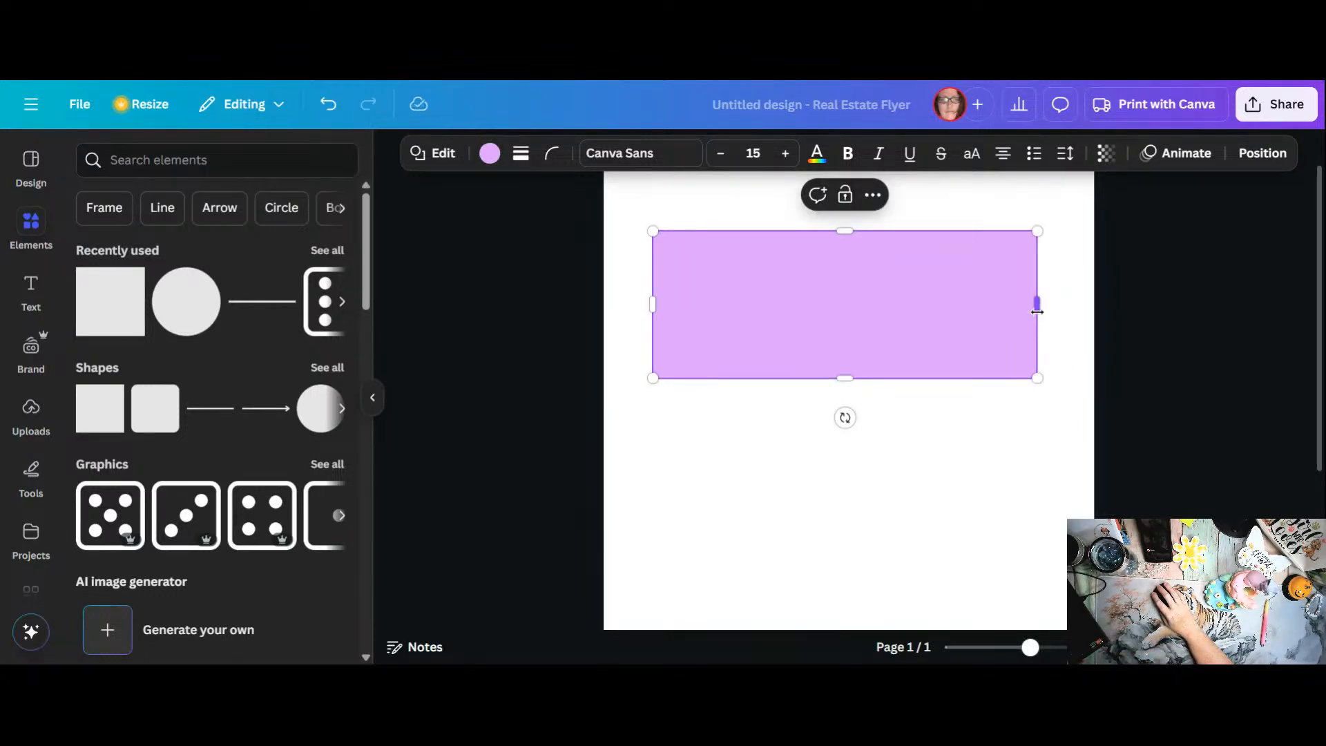
pyautogui.moveTo(1036, 309); pyautogui.dragTo(1057, 304)
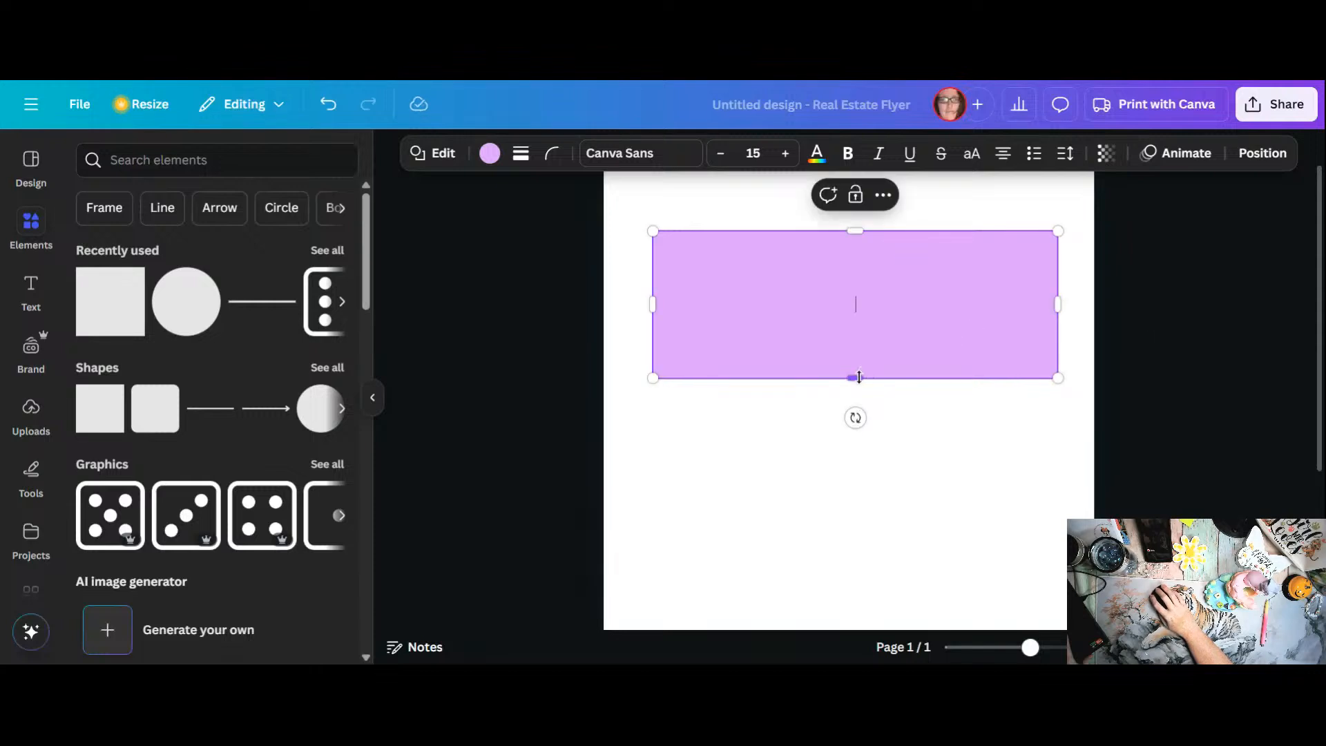
pyautogui.moveTo(858, 378); pyautogui.dragTo(870, 461)
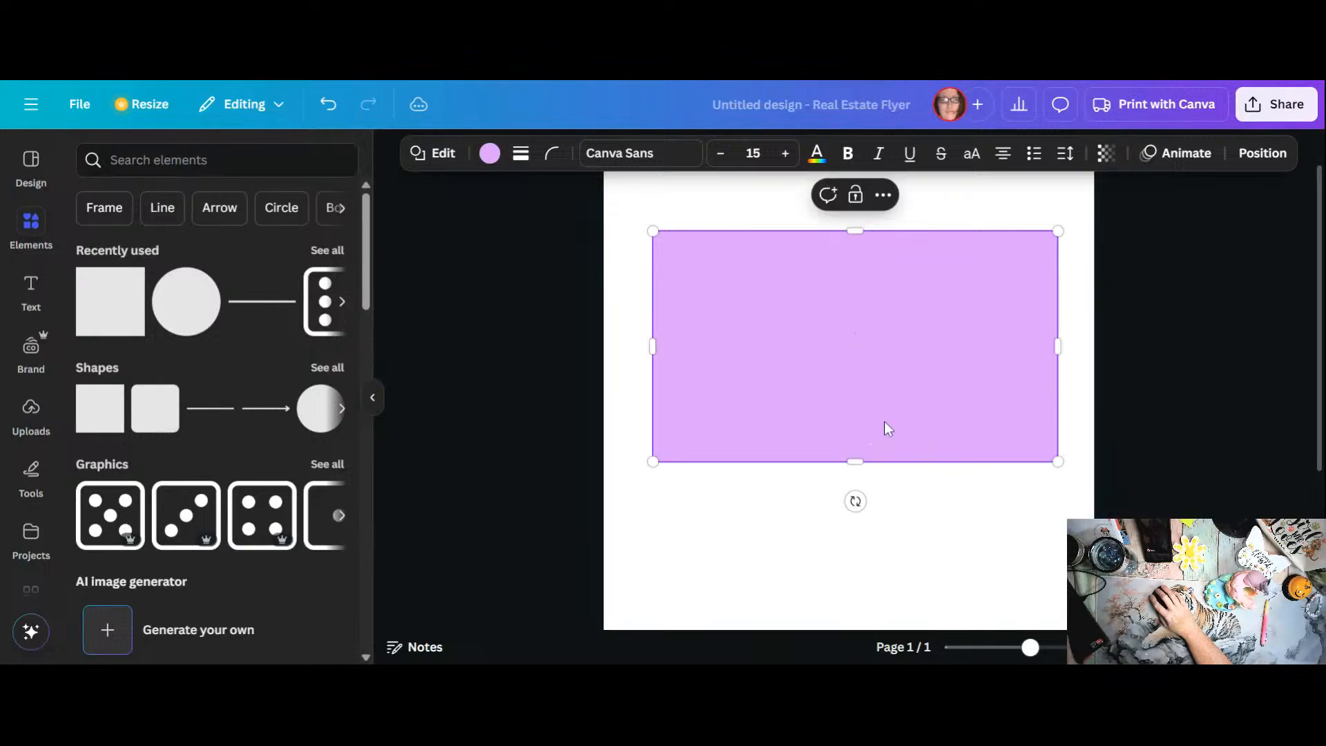
# Step: Give the rectangle a solid black border and change its fill to white
pyautogui.click(523, 159)
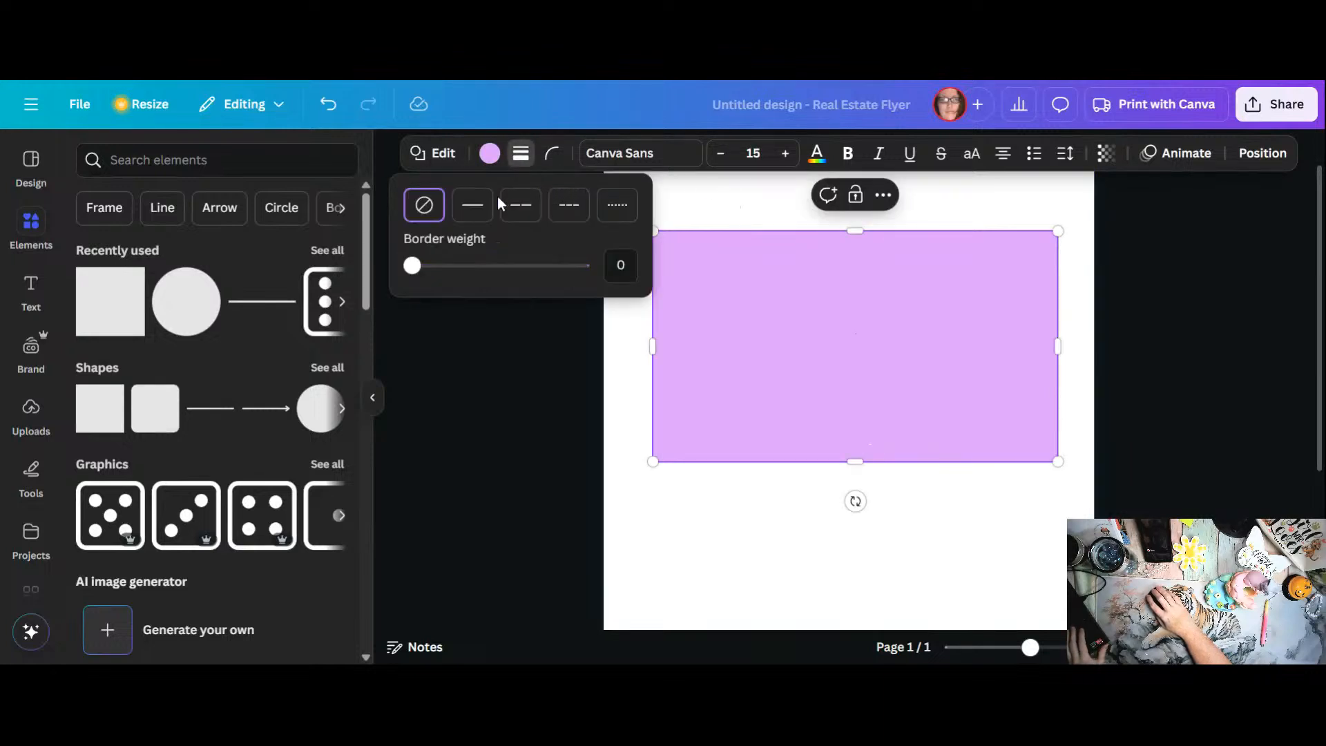
pyautogui.click(493, 215)
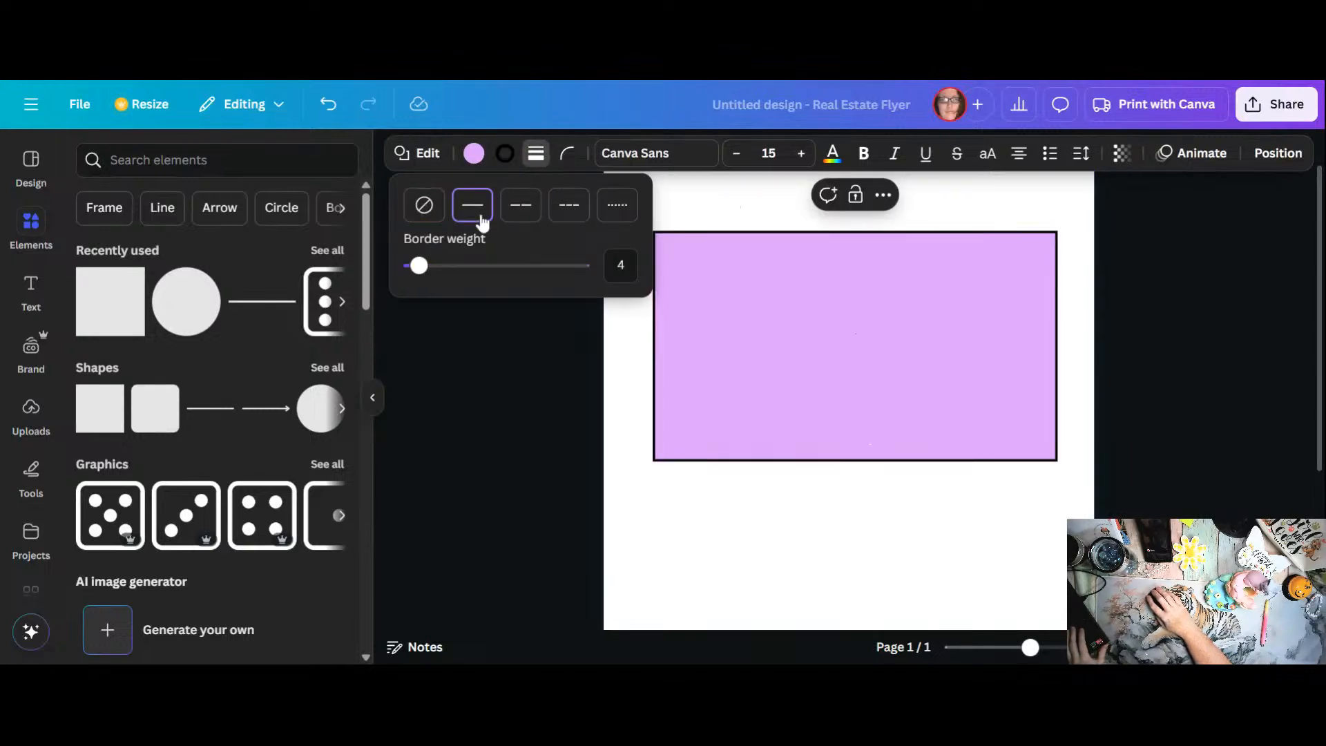
pyautogui.click(508, 160)
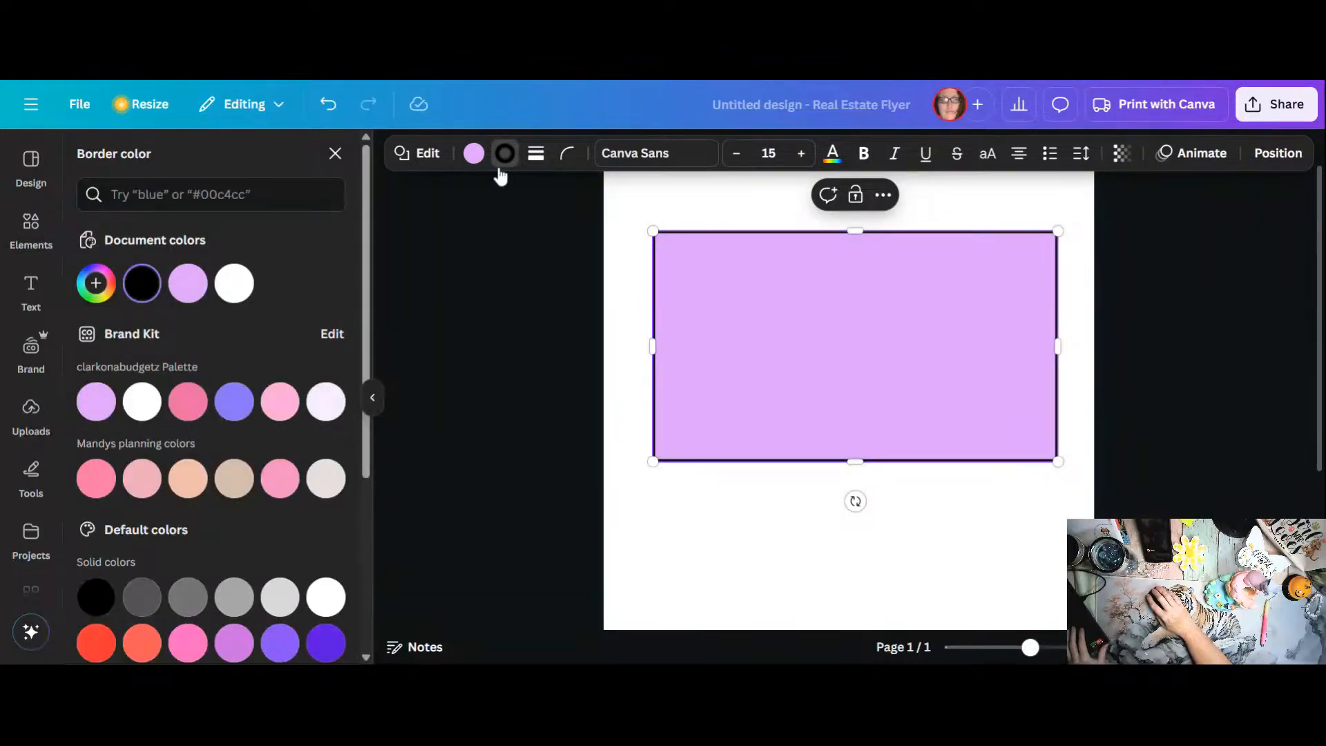
pyautogui.click(474, 153)
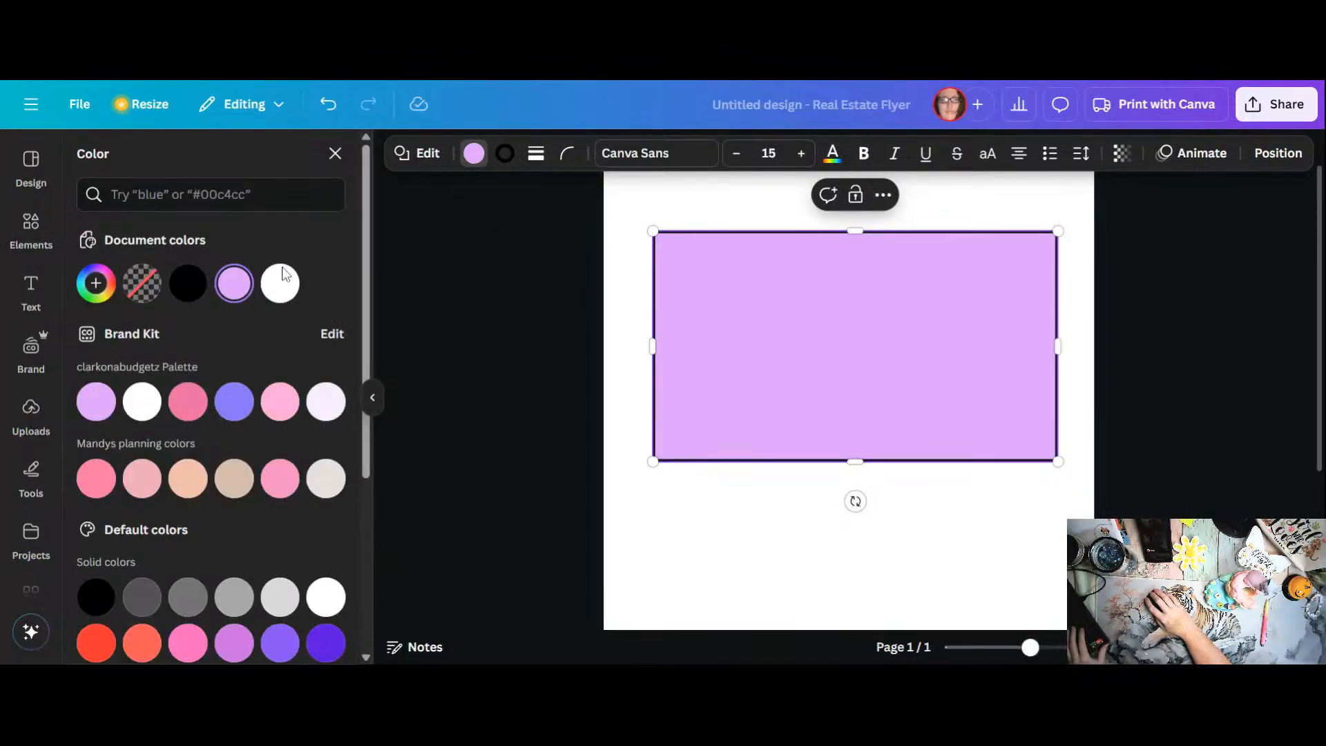
pyautogui.click(279, 293)
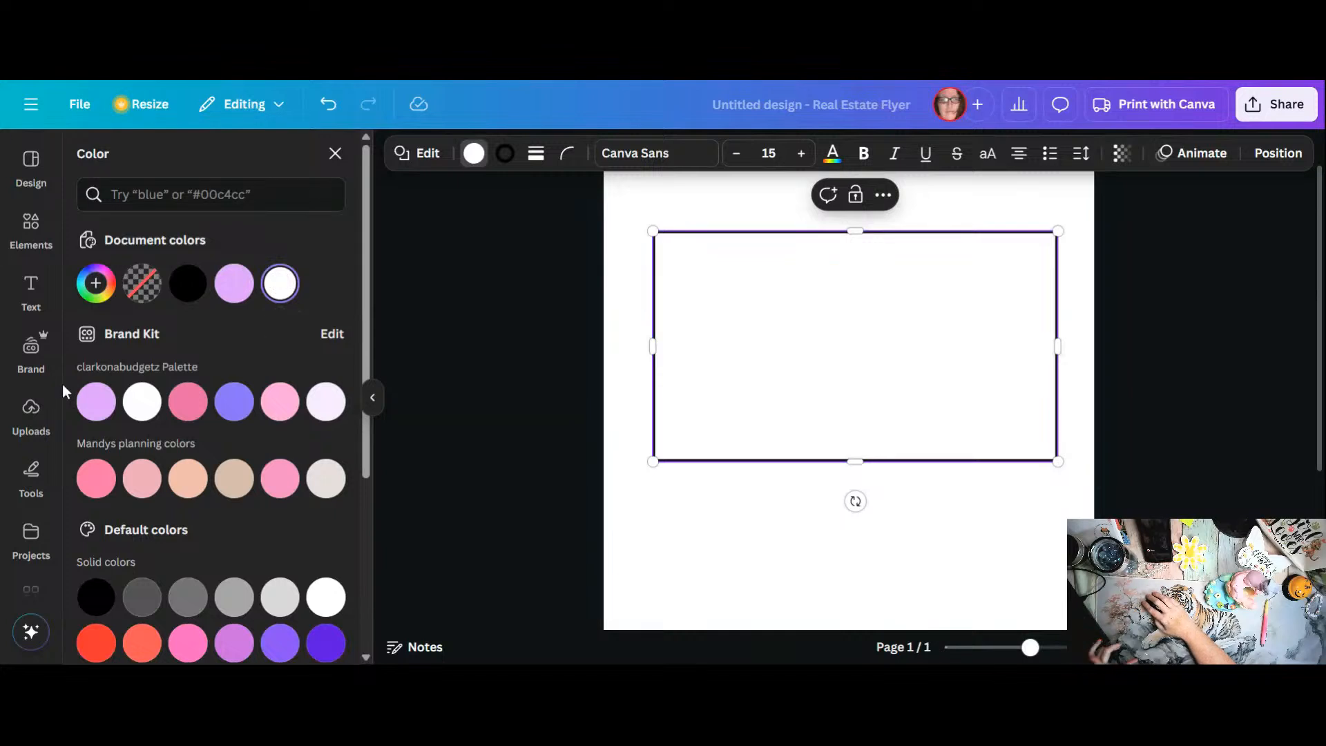
# Step: Insert the uploaded frog image and move it below the rectangle toward the page's lower part
pyautogui.click(34, 418)
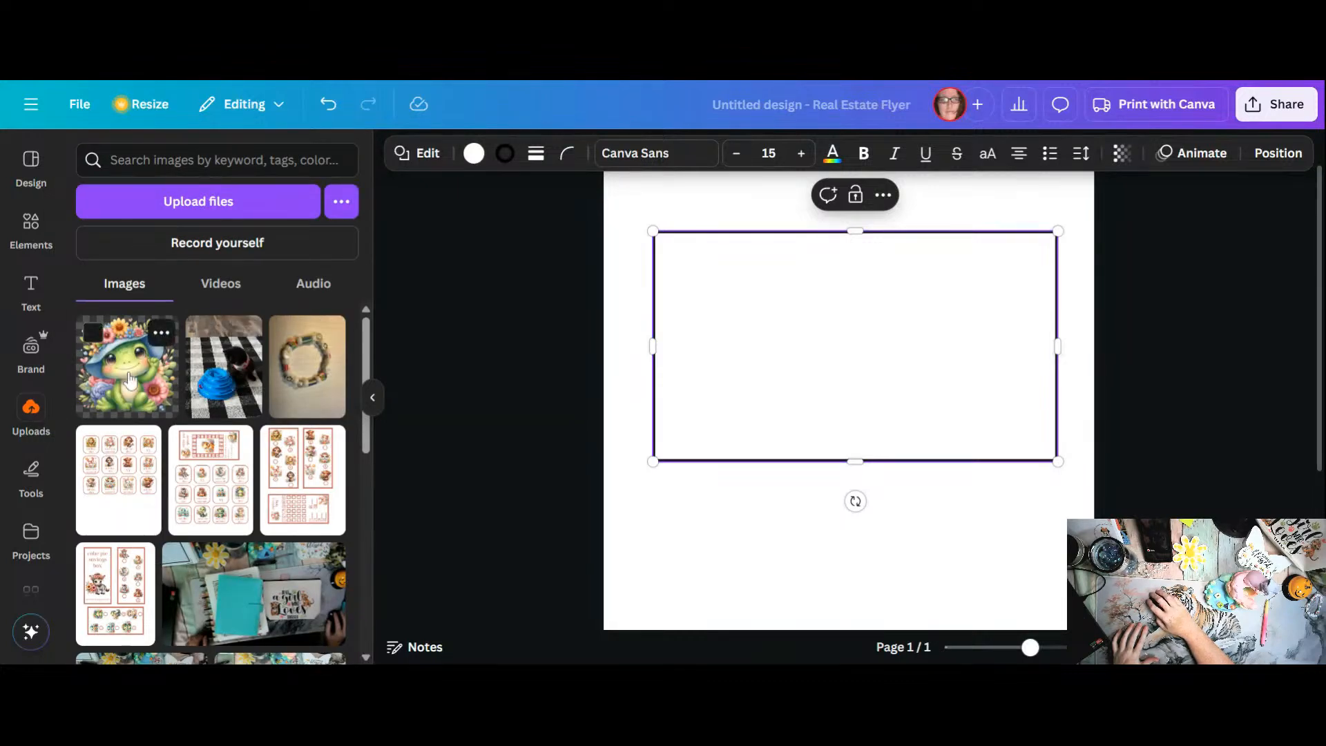
pyautogui.click(174, 382)
pyautogui.moveTo(857, 366); pyautogui.dragTo(844, 627)
# Step: Insert the uploaded photo of the black cat with the blue toy and position it over the rectangle
pyautogui.click(223, 366)
pyautogui.moveTo(874, 411); pyautogui.dragTo(865, 293)
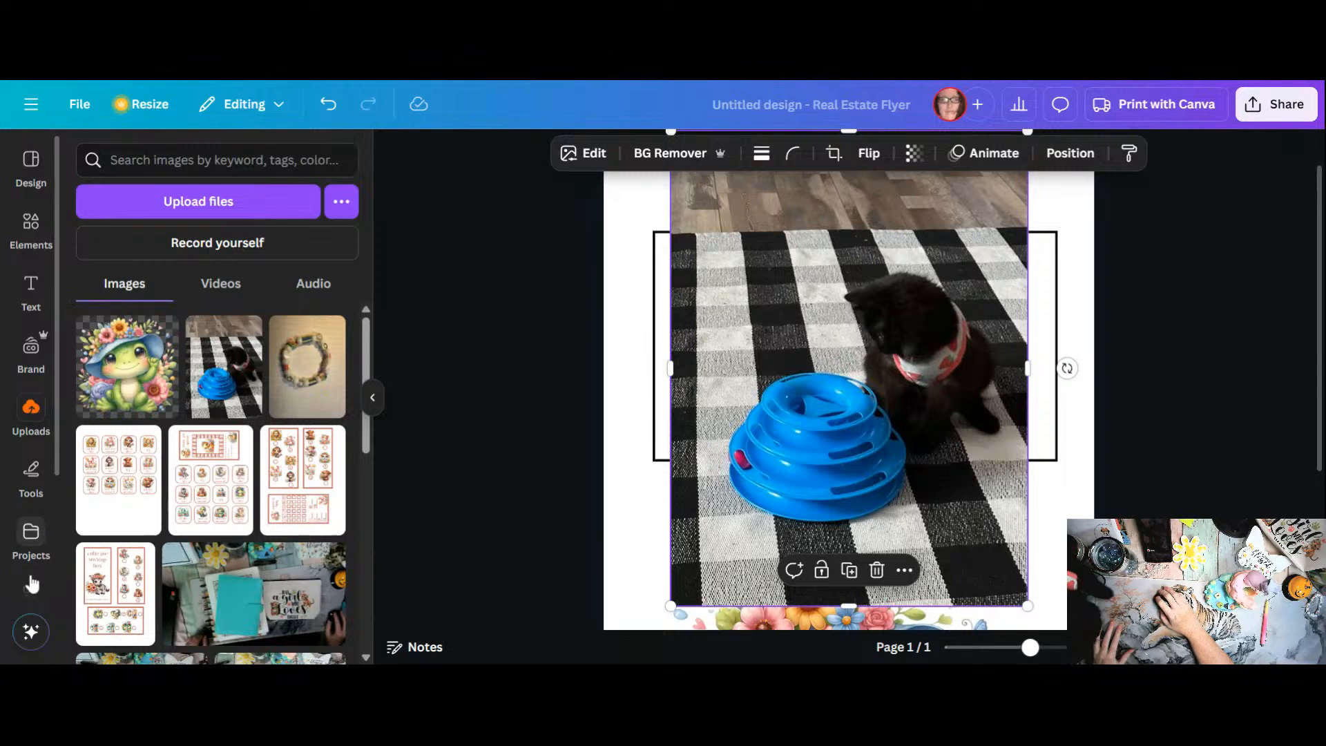
pyautogui.scroll(-2, 52, 594)
pyautogui.scroll(-2, 39, 555)
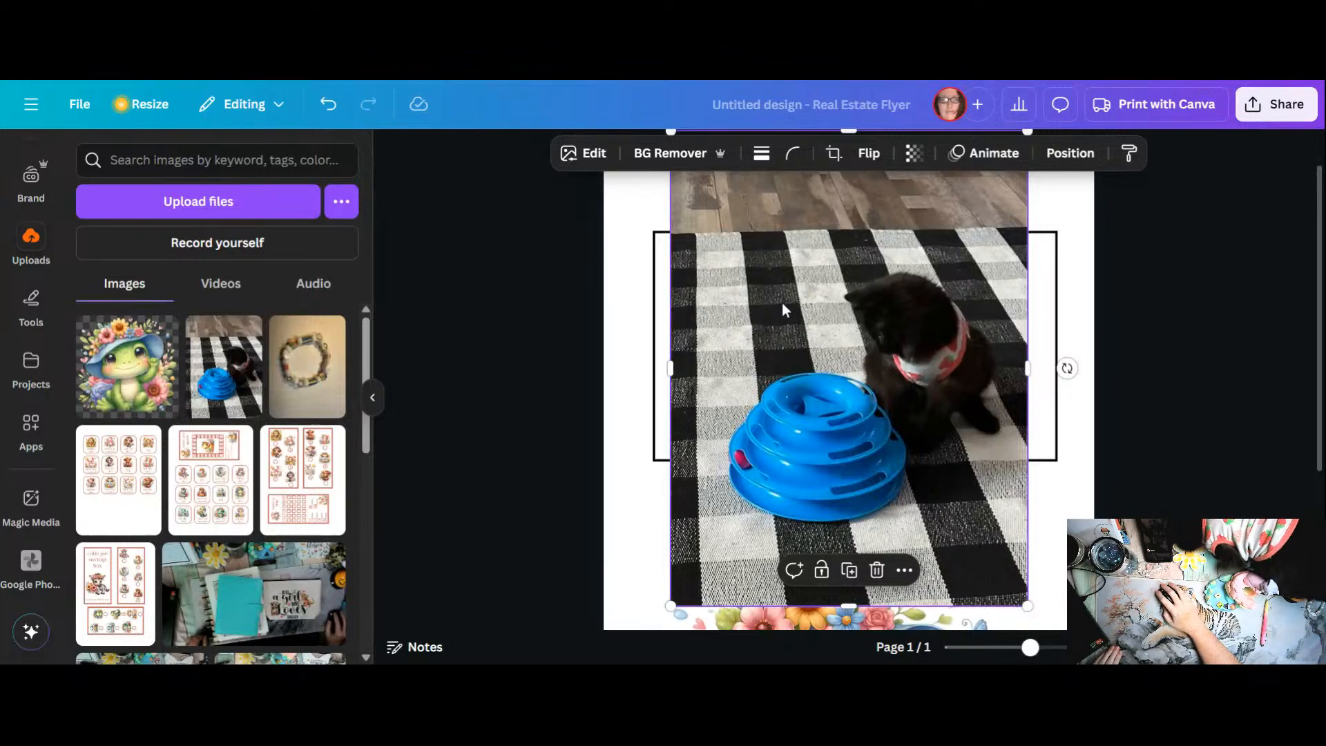
# Step: Remove the background from the cat photo, reposition the cutout, and take it off the page
pyautogui.click(657, 159)
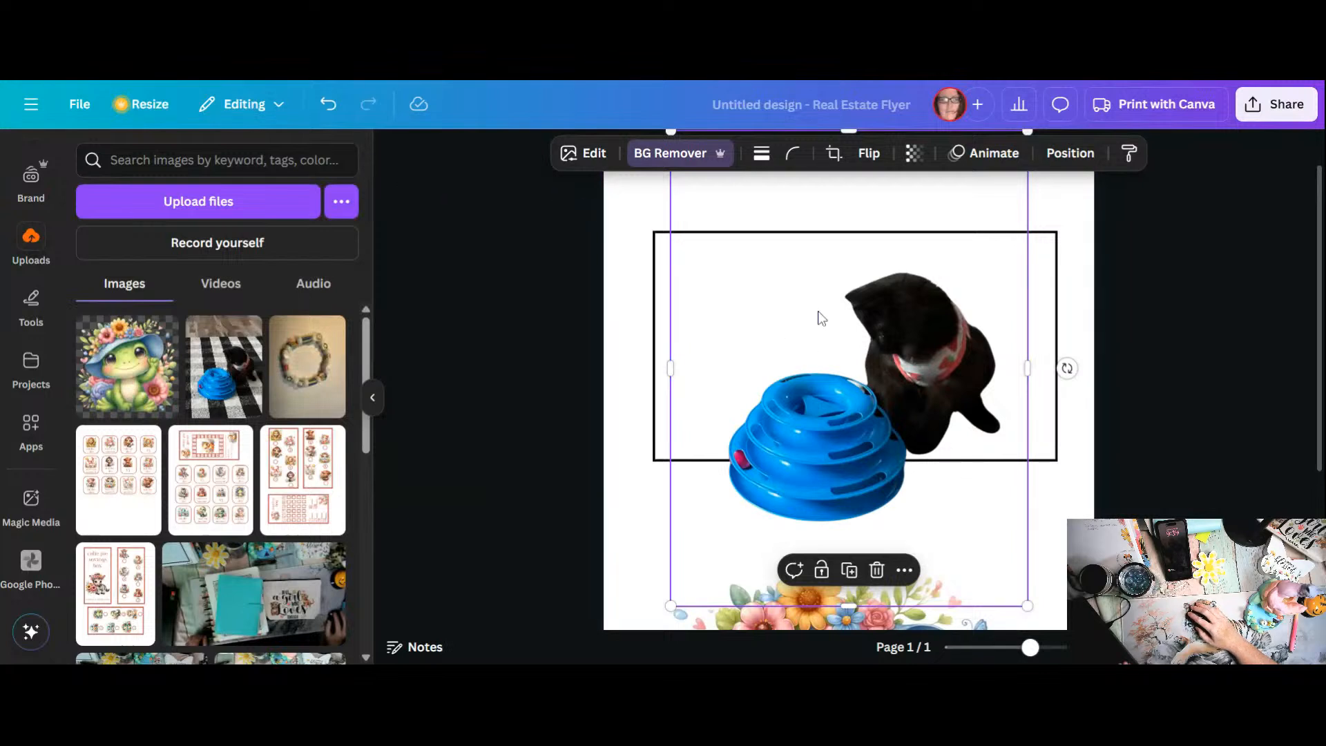
pyautogui.moveTo(820, 316); pyautogui.dragTo(841, 345)
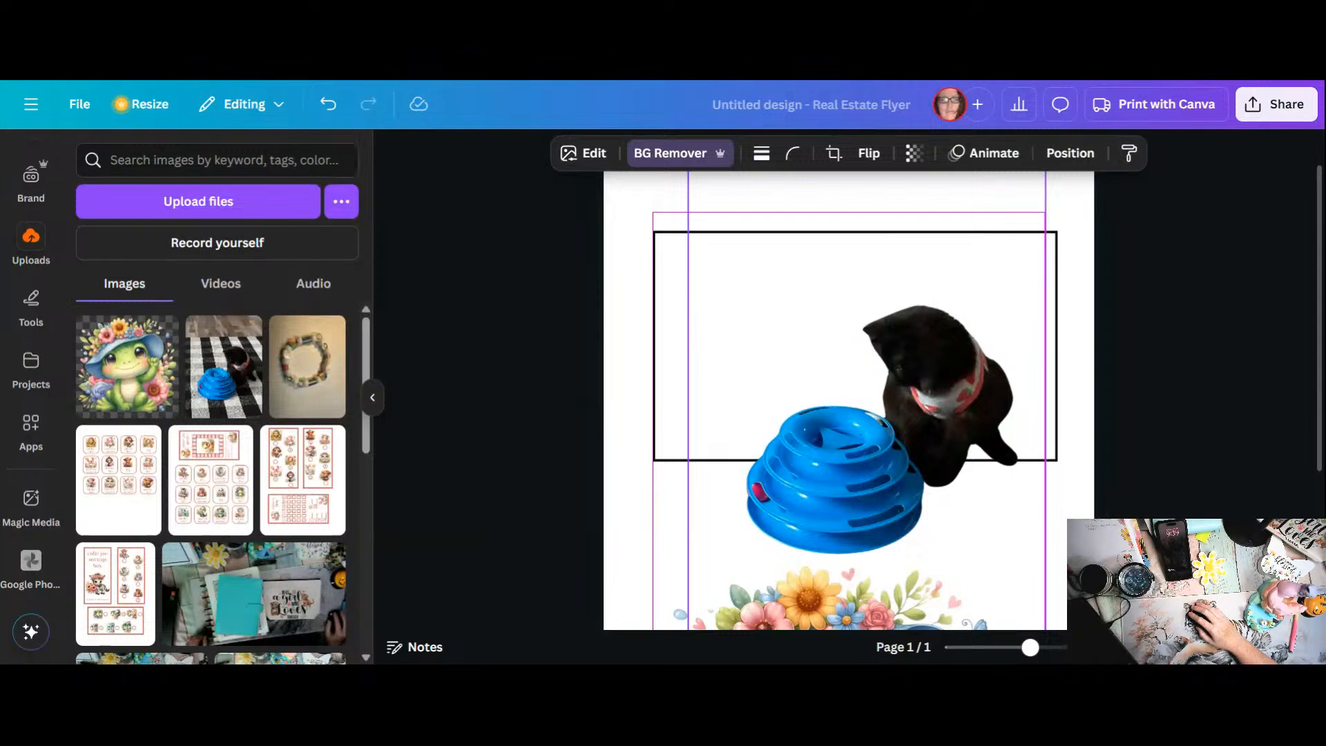
pyautogui.moveTo(835, 340); pyautogui.dragTo(810, 331)
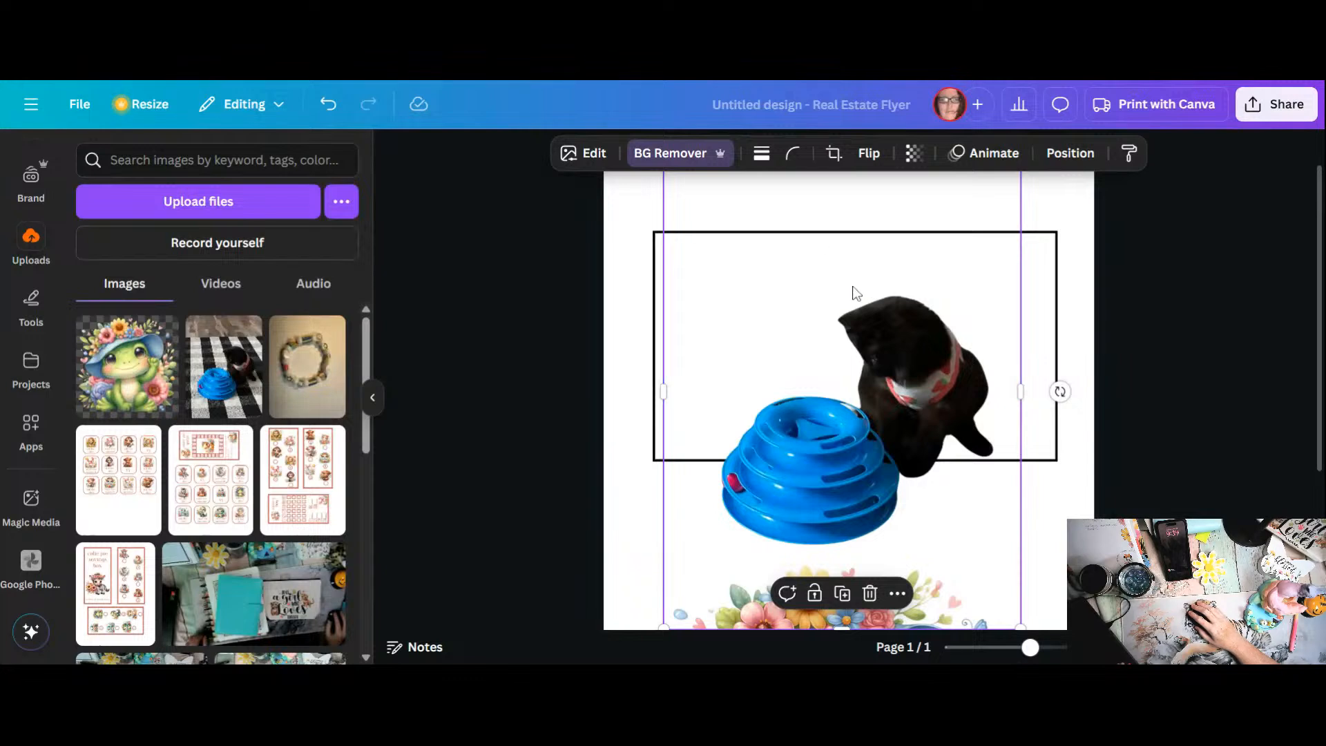
pyautogui.moveTo(889, 367); pyautogui.dragTo(420, 352)
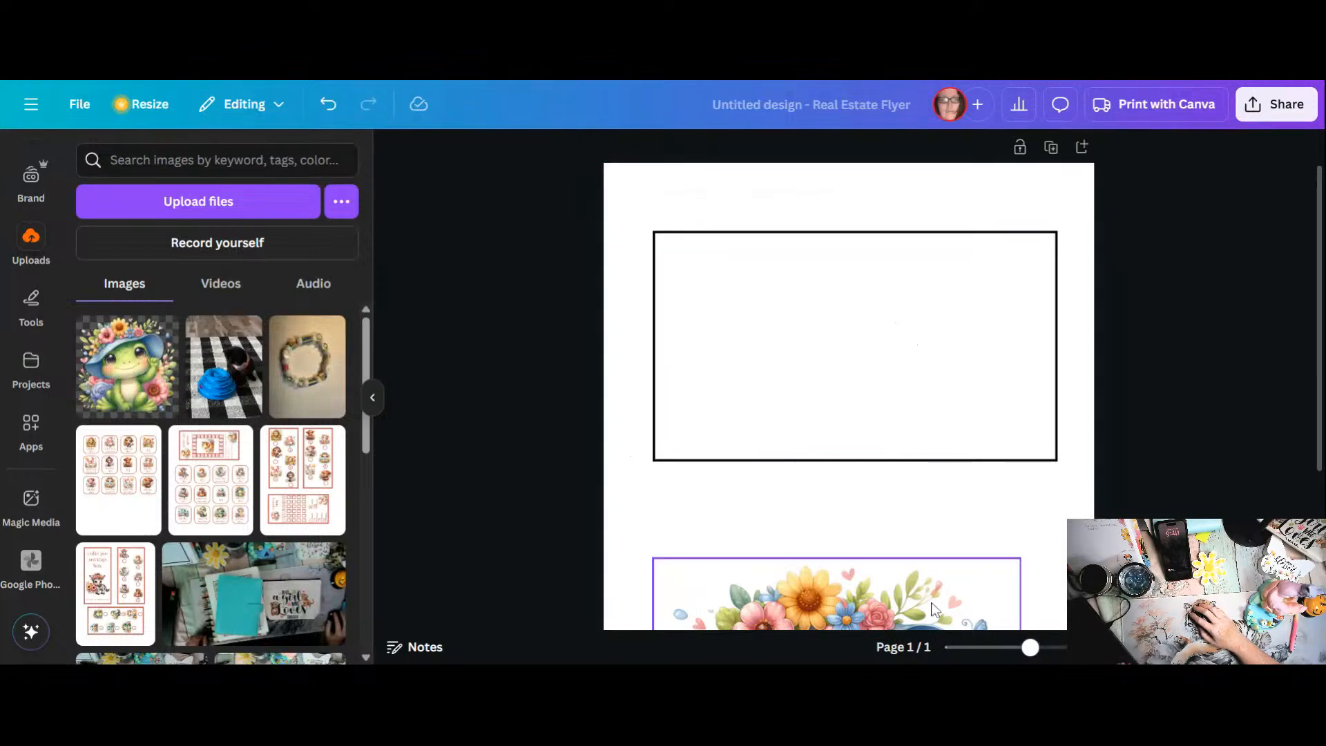
# Step: Shrink the frog image to fit inside the rectangle and centre it within the border
pyautogui.click(900, 604)
pyautogui.moveTo(901, 603); pyautogui.dragTo(923, 359)
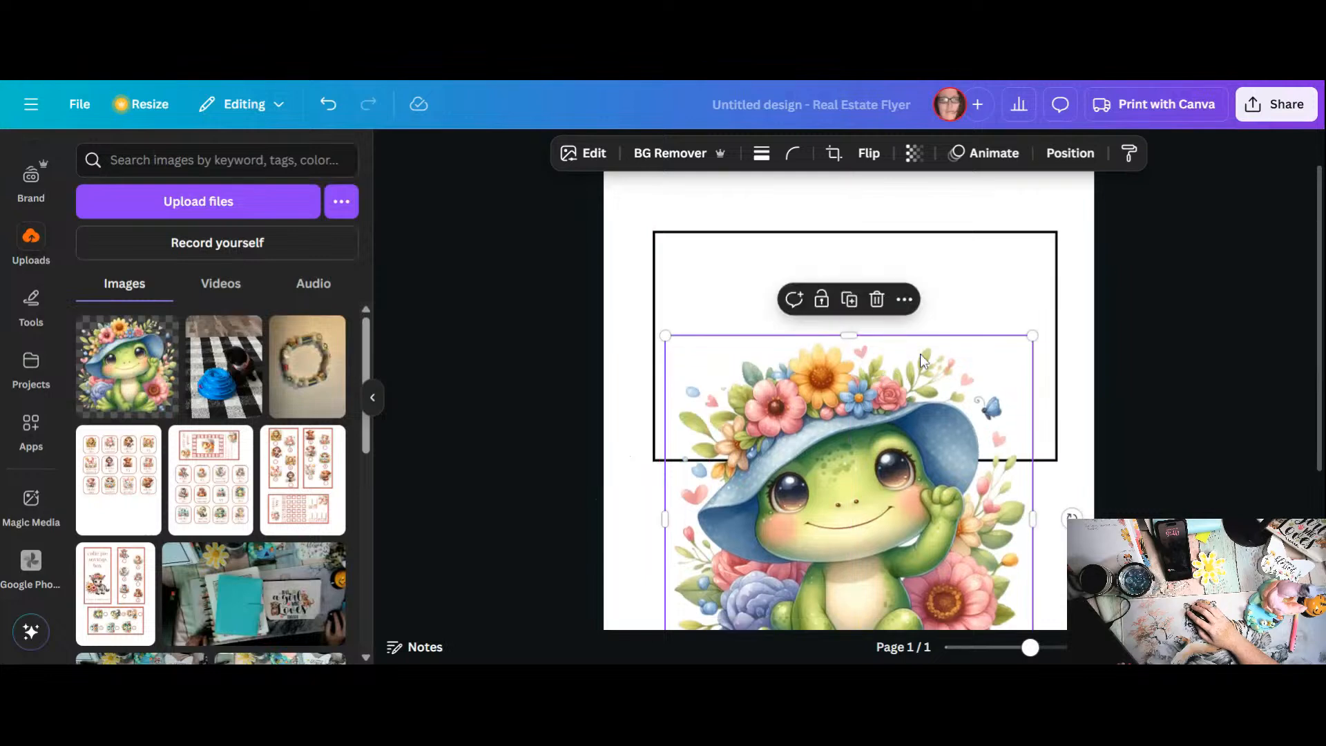
pyautogui.moveTo(1031, 335); pyautogui.dragTo(830, 539)
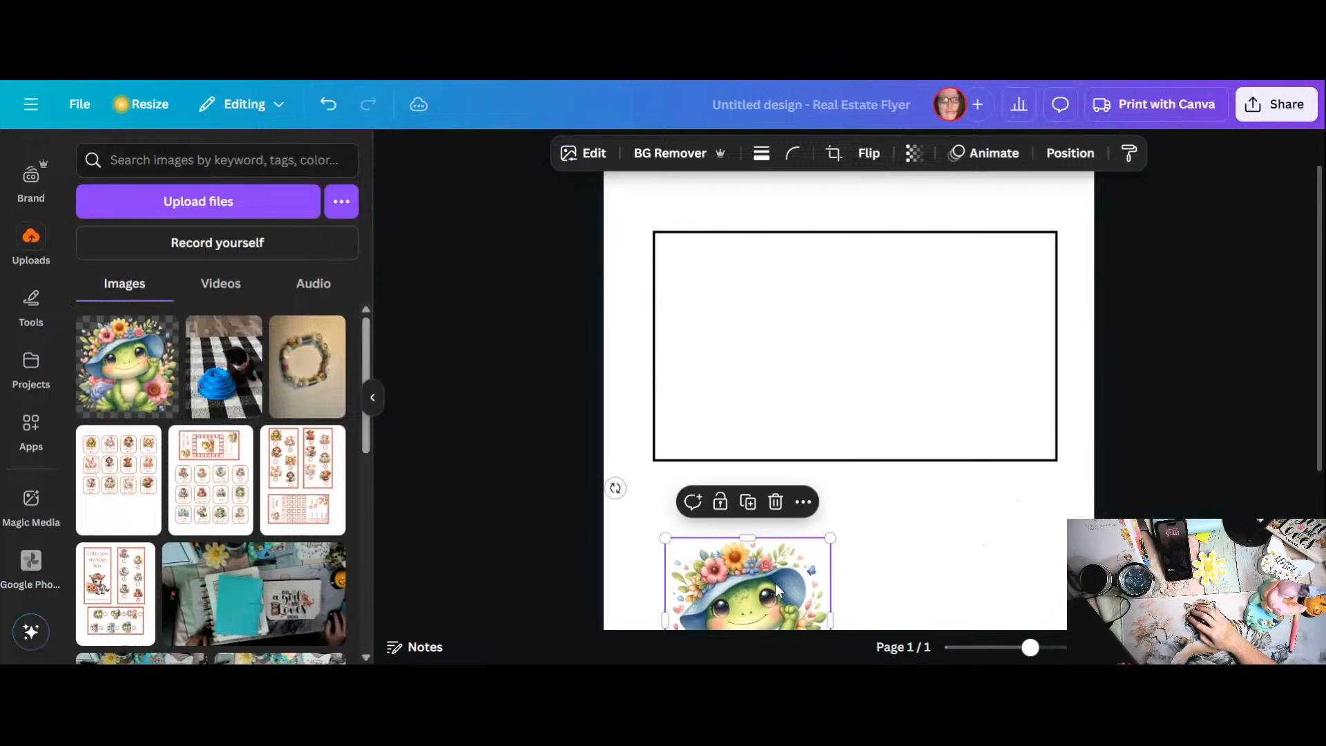
pyautogui.moveTo(775, 583); pyautogui.dragTo(871, 300)
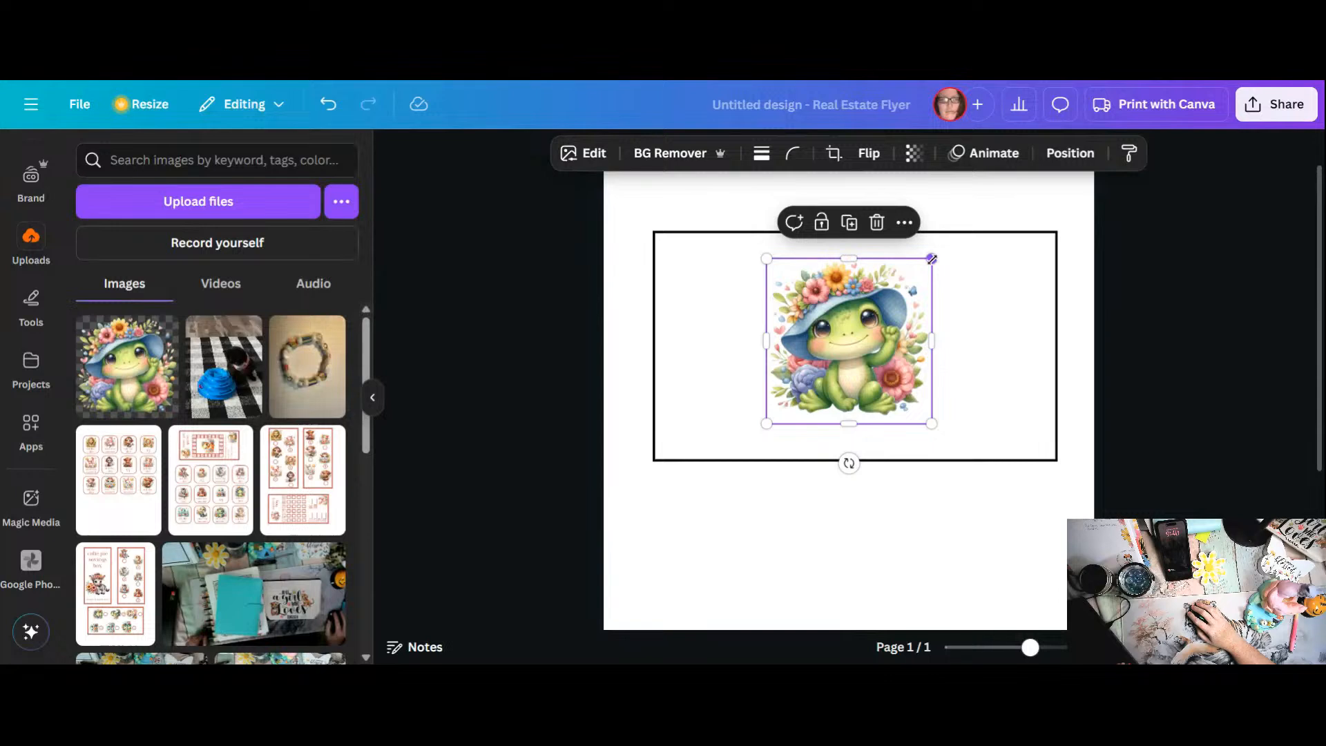
pyautogui.moveTo(931, 259); pyautogui.dragTo(963, 227)
pyautogui.moveTo(930, 306); pyautogui.dragTo(919, 325)
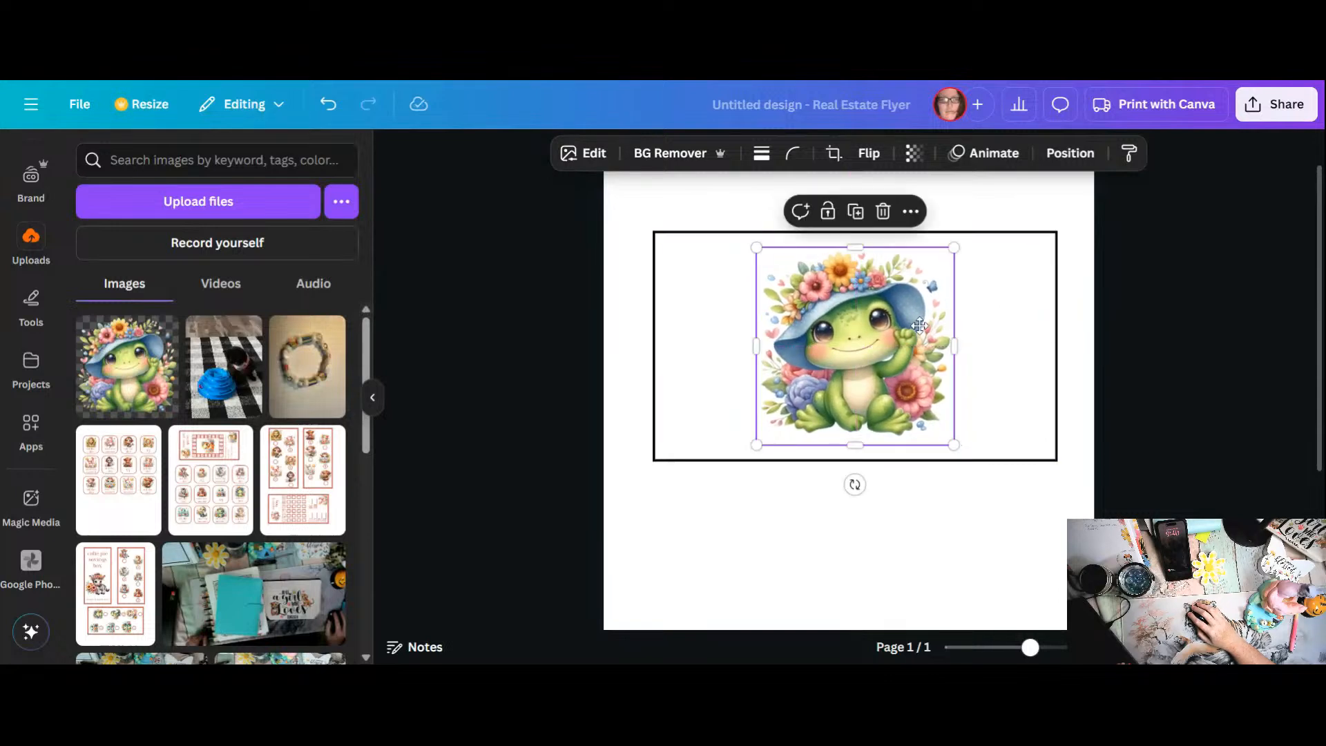
# Step: Set the rectangle's border weight to 12
pyautogui.click(1055, 340)
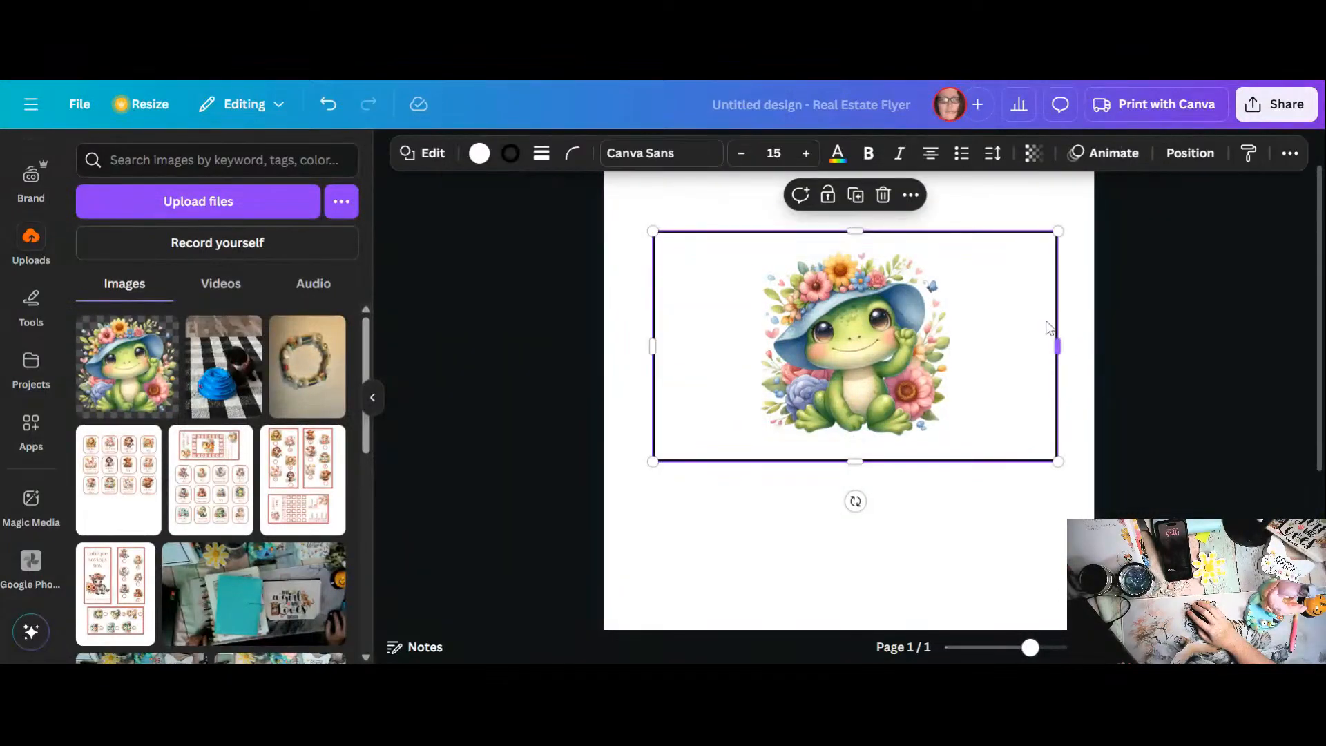
pyautogui.click(541, 154)
pyautogui.moveTo(439, 267); pyautogui.dragTo(455, 277)
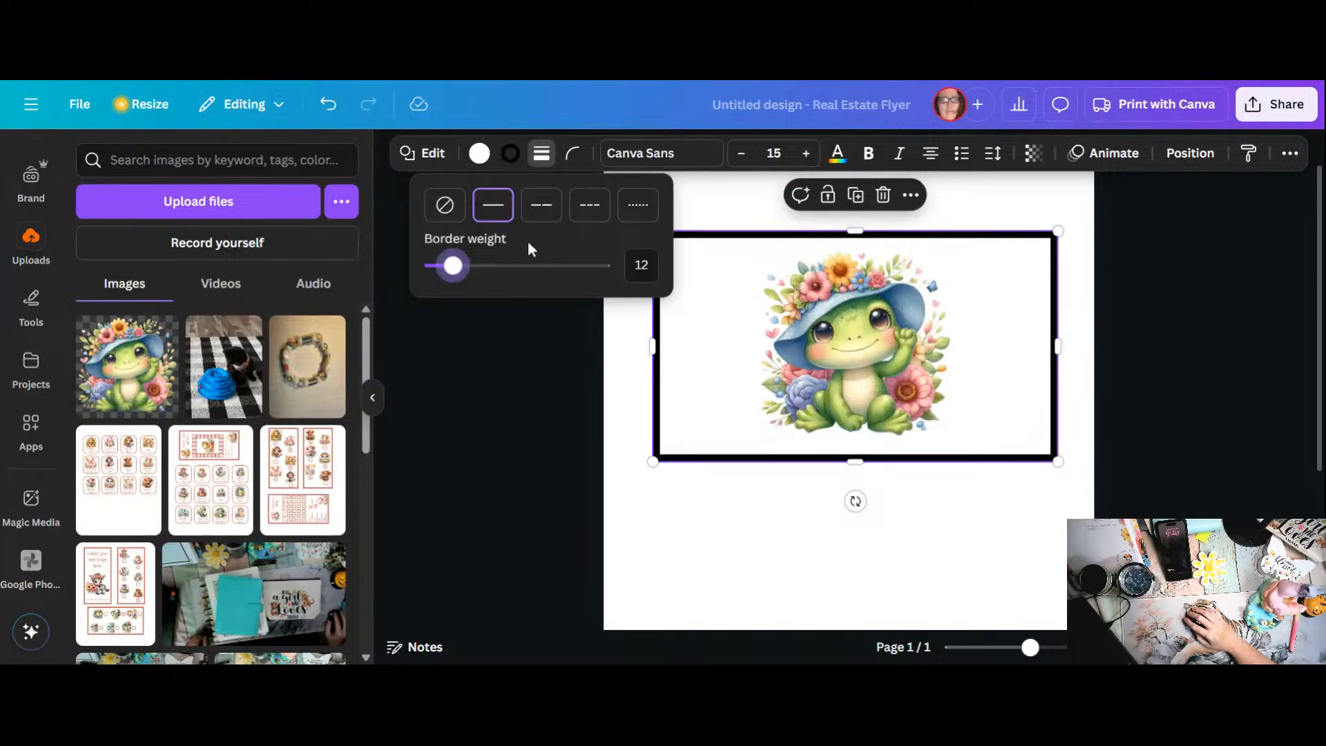
# Step: Set the rectangle's corner rounding to 36 and deselect it
pyautogui.click(572, 155)
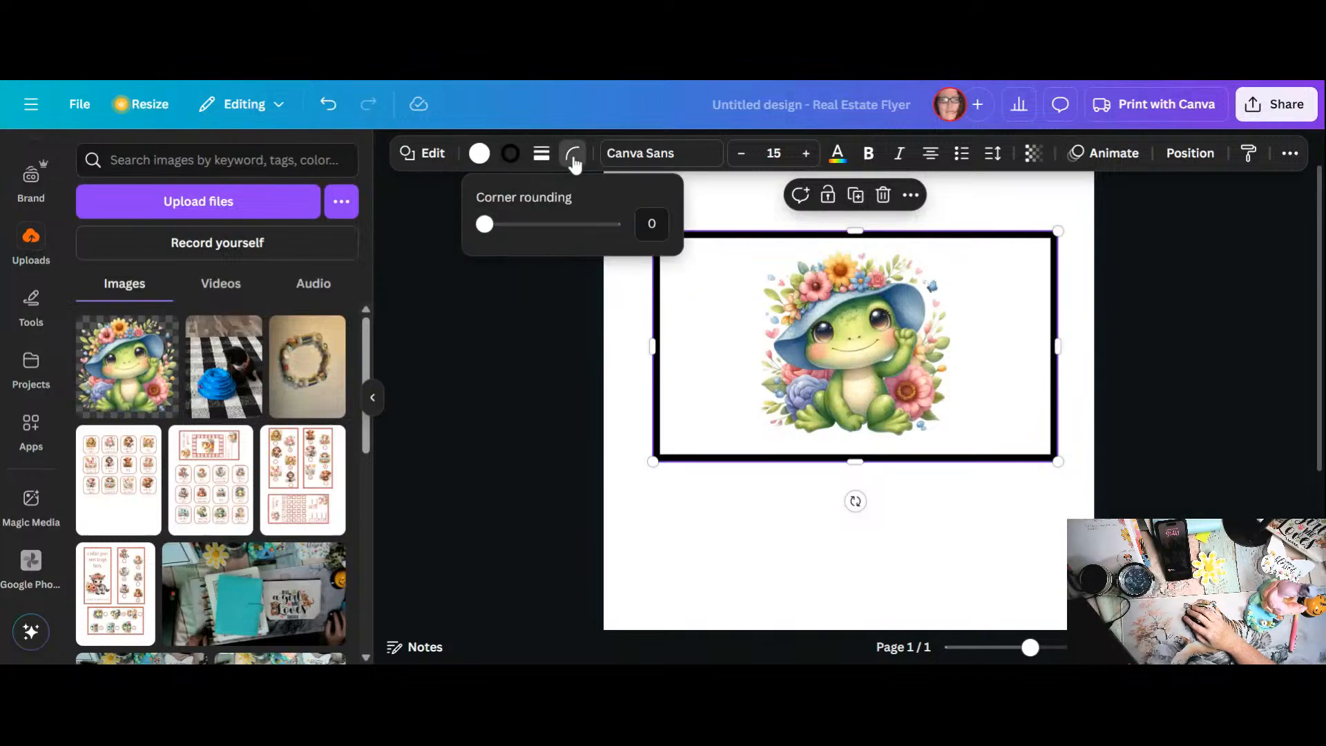
pyautogui.moveTo(486, 227); pyautogui.dragTo(539, 236)
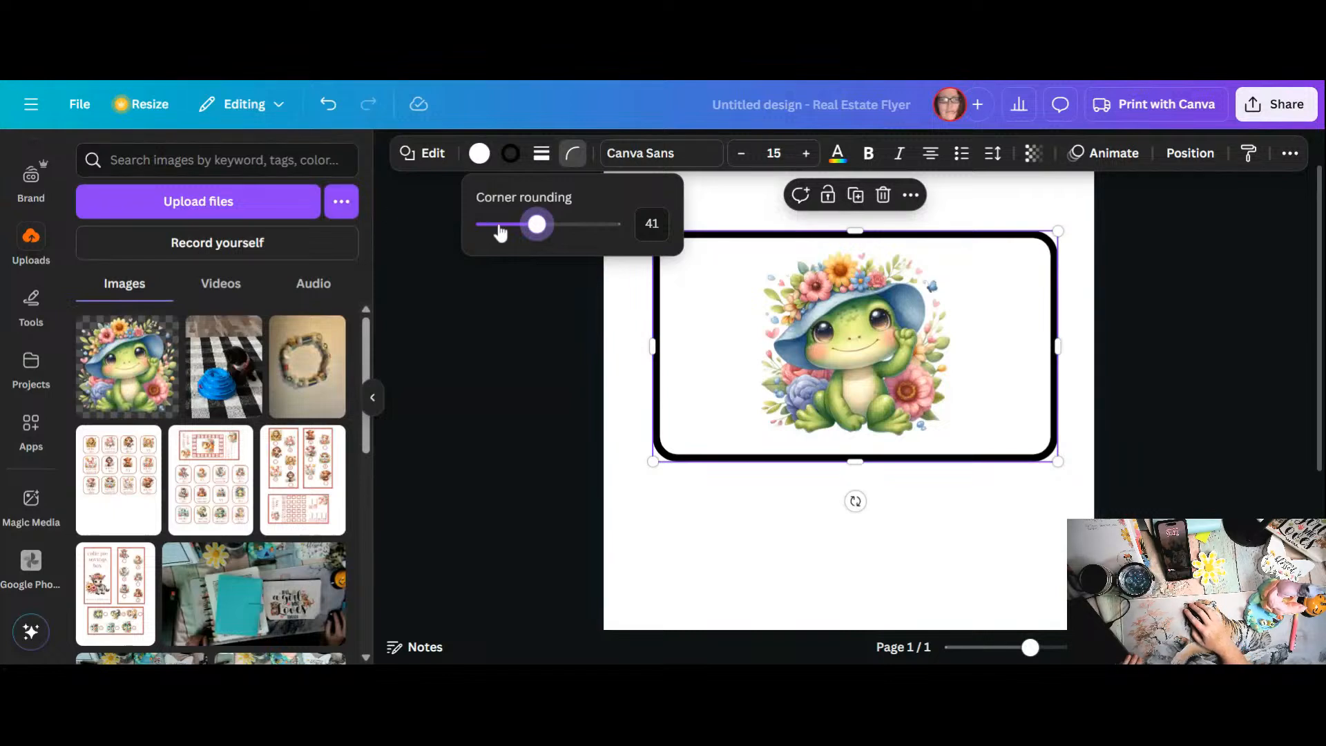
pyautogui.moveTo(539, 225)
pyautogui.mouseDown()
pyautogui.moveTo(496, 226)
pyautogui.moveTo(531, 227)
pyautogui.mouseUp()
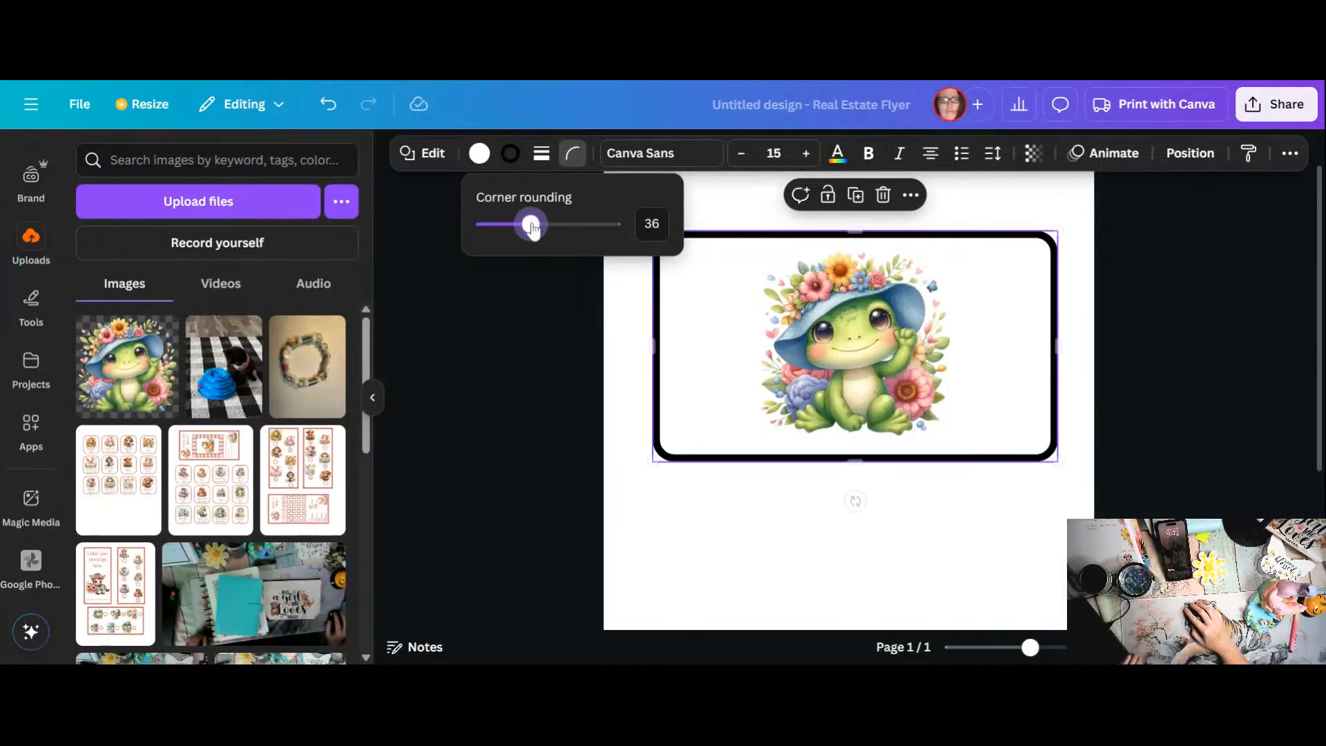
pyautogui.click(793, 554)
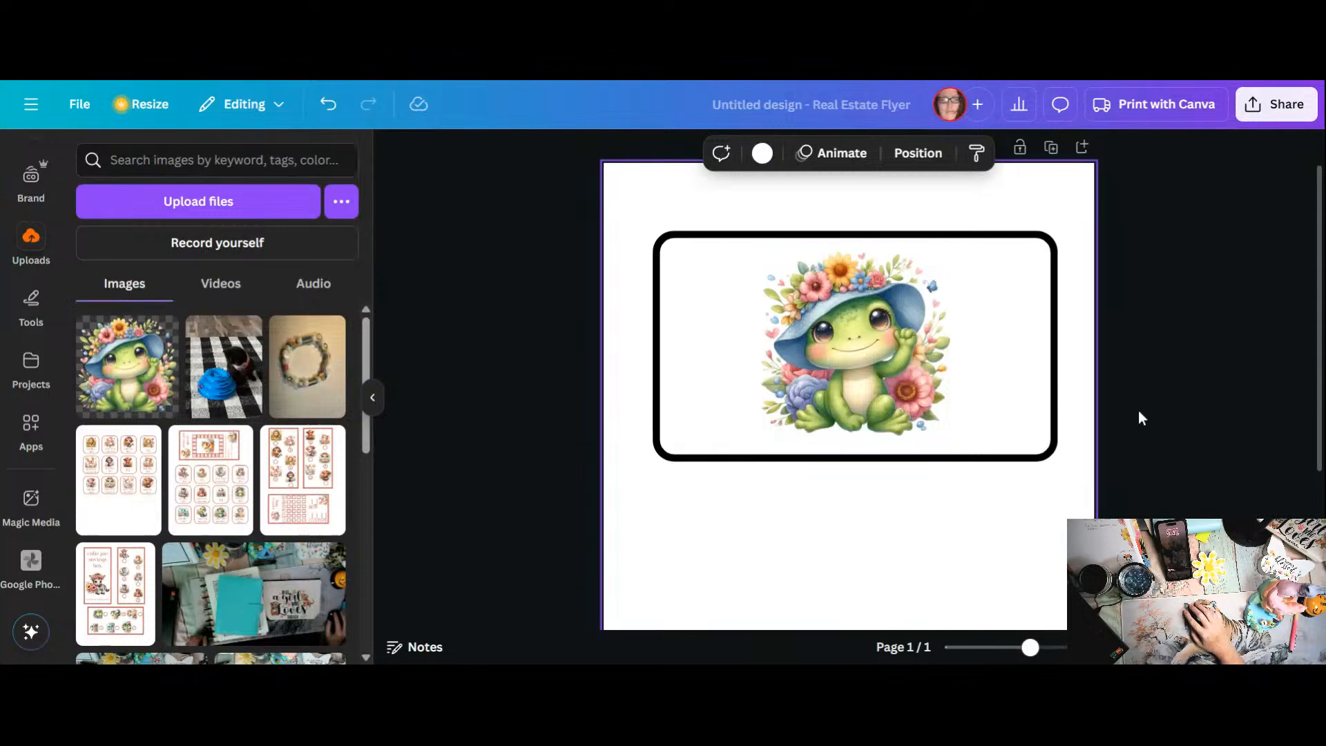
# Step: Try several of the frog photo's colours on the rectangle's border and settle on the blue #647c9b
pyautogui.click(1000, 235)
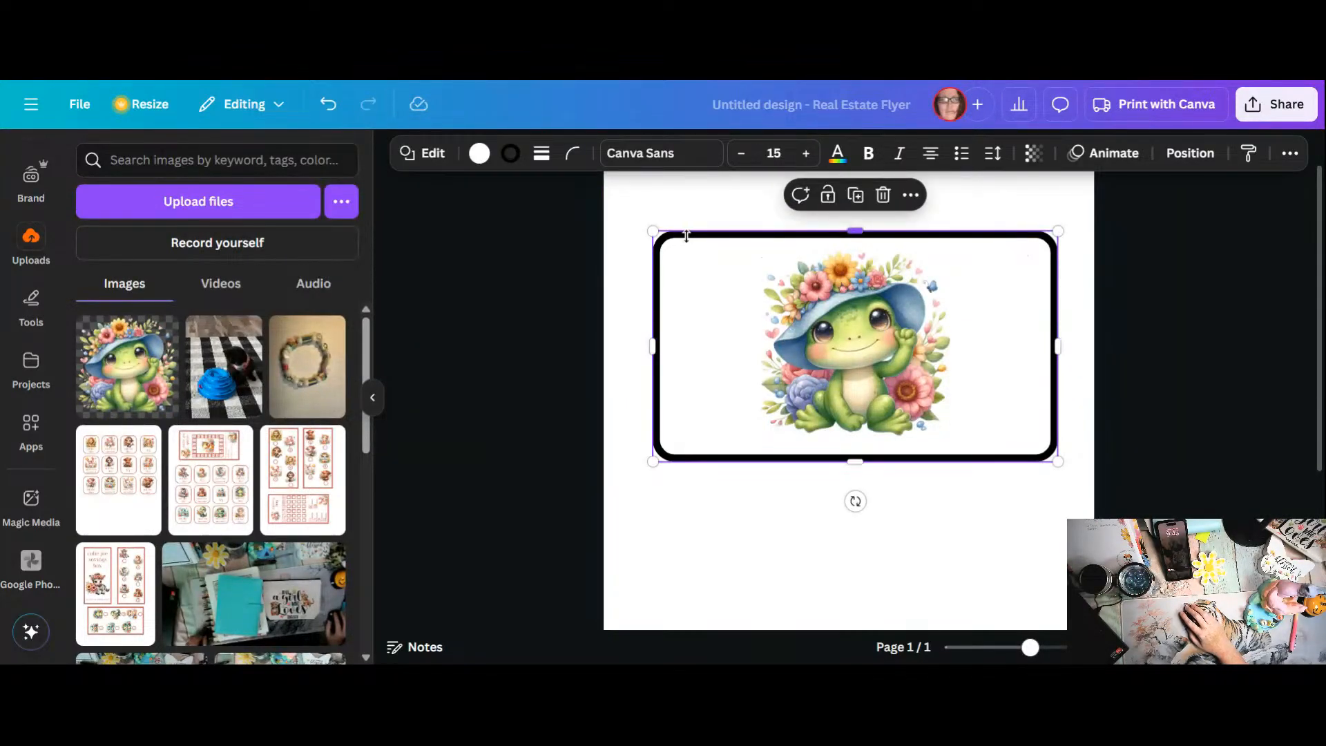
pyautogui.click(512, 159)
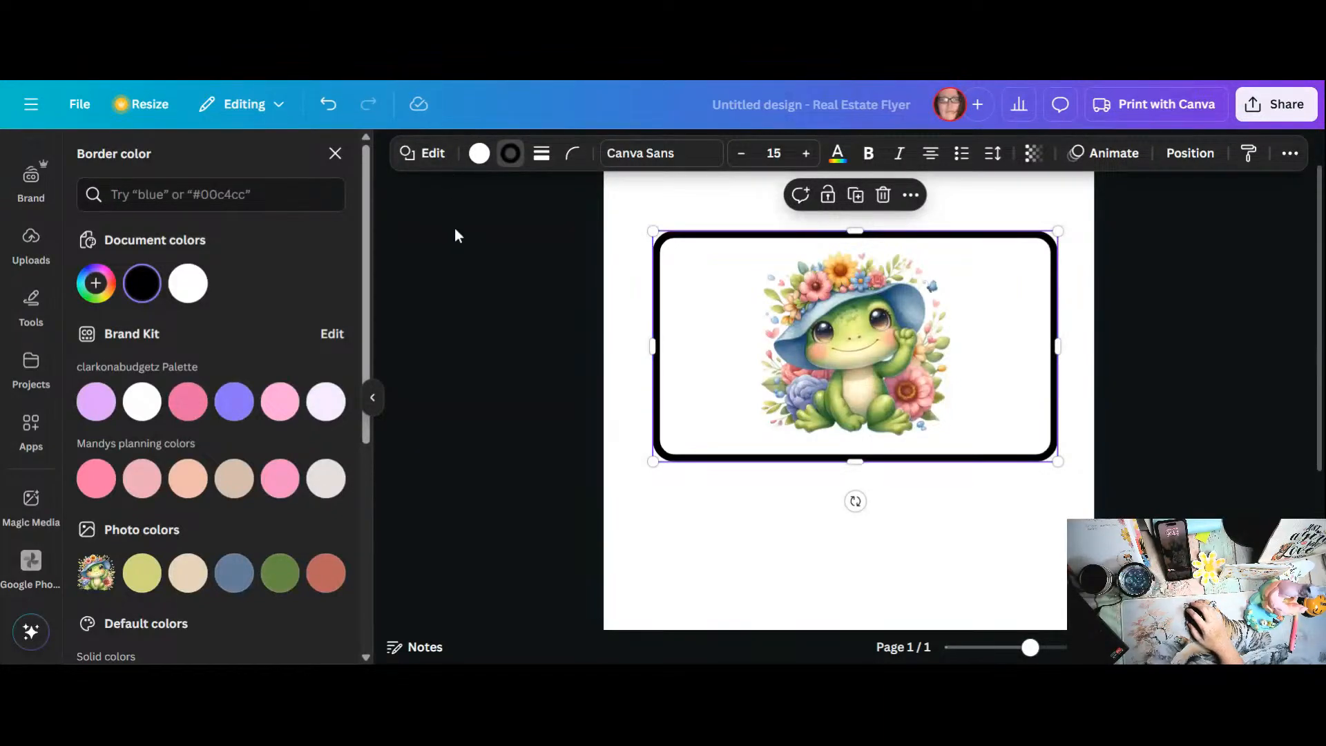
pyautogui.click(285, 583)
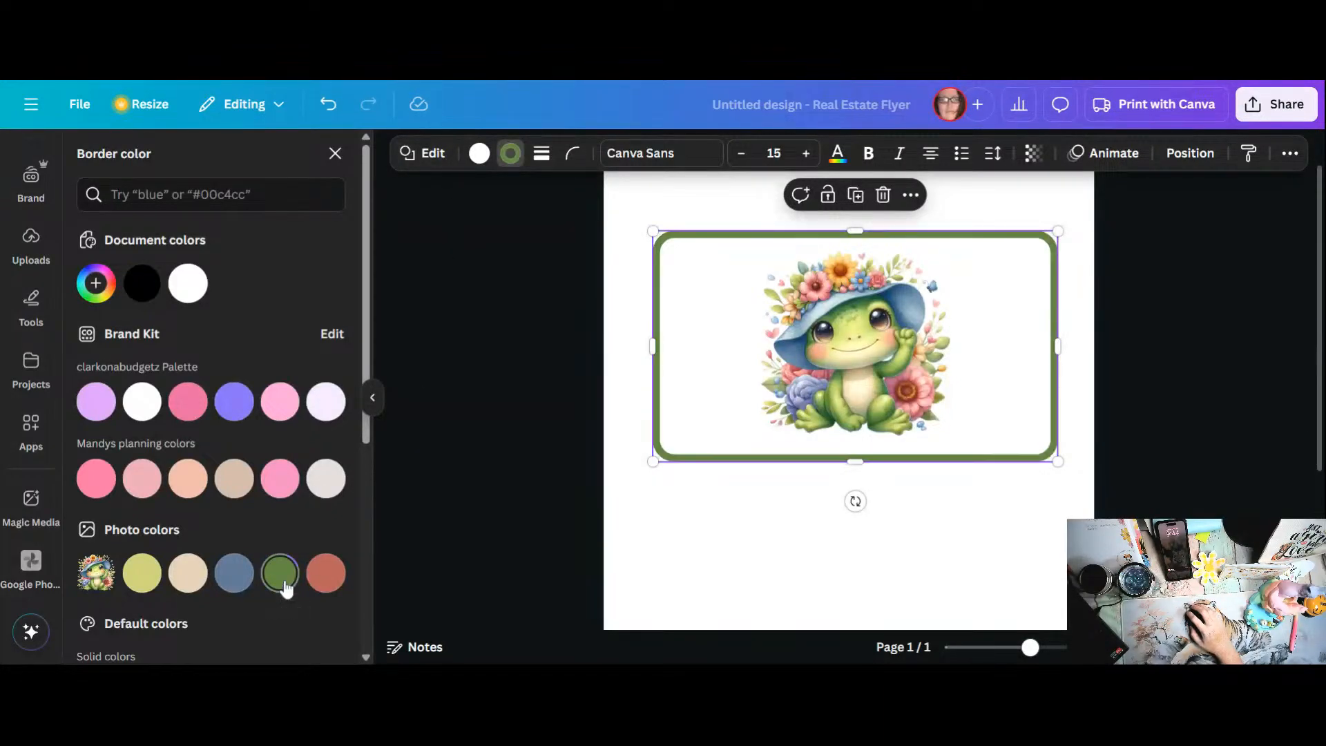
pyautogui.click(317, 580)
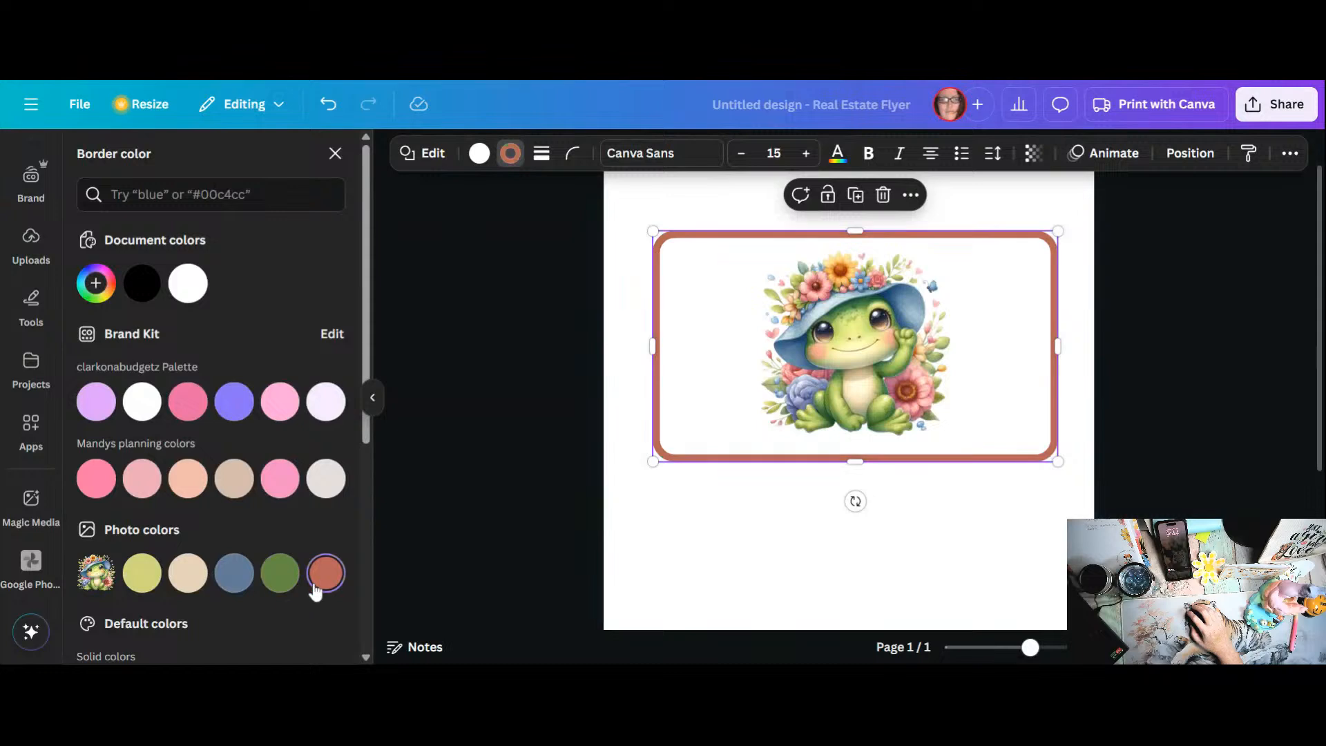
pyautogui.click(142, 576)
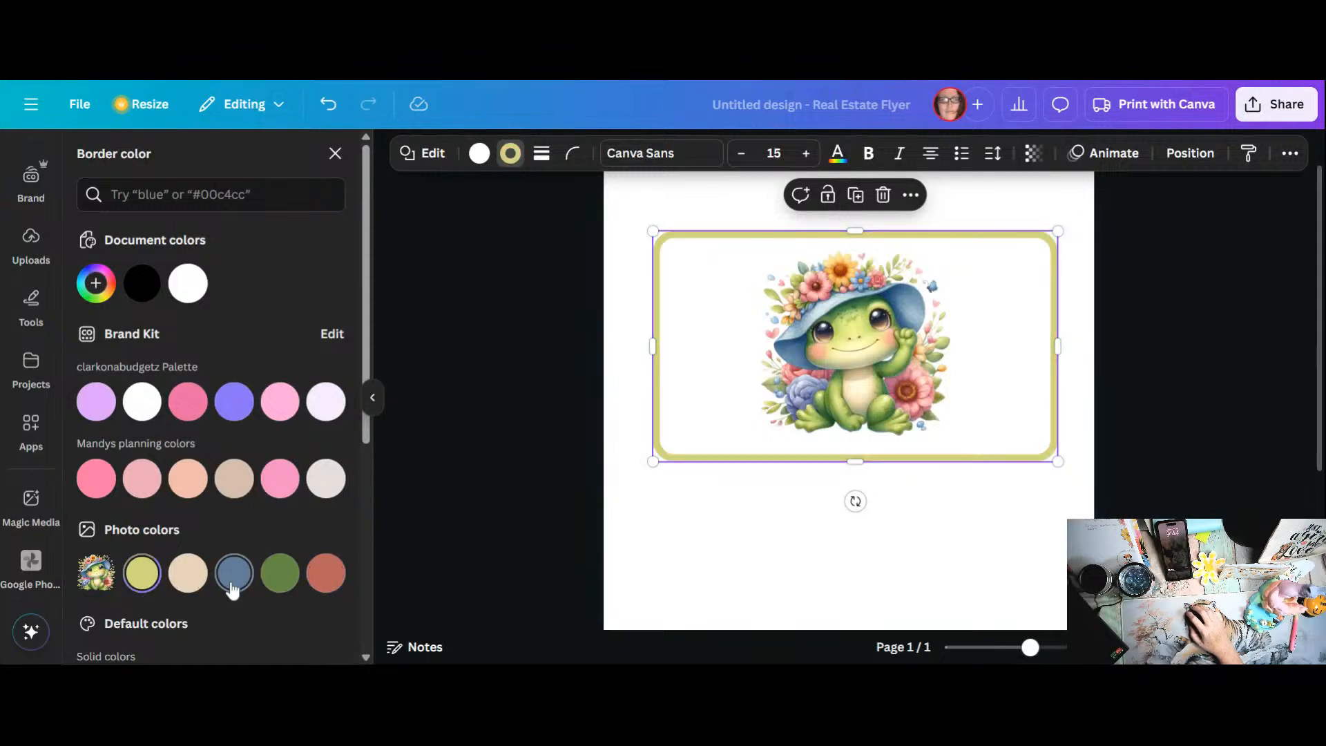
pyautogui.click(187, 580)
pyautogui.click(233, 589)
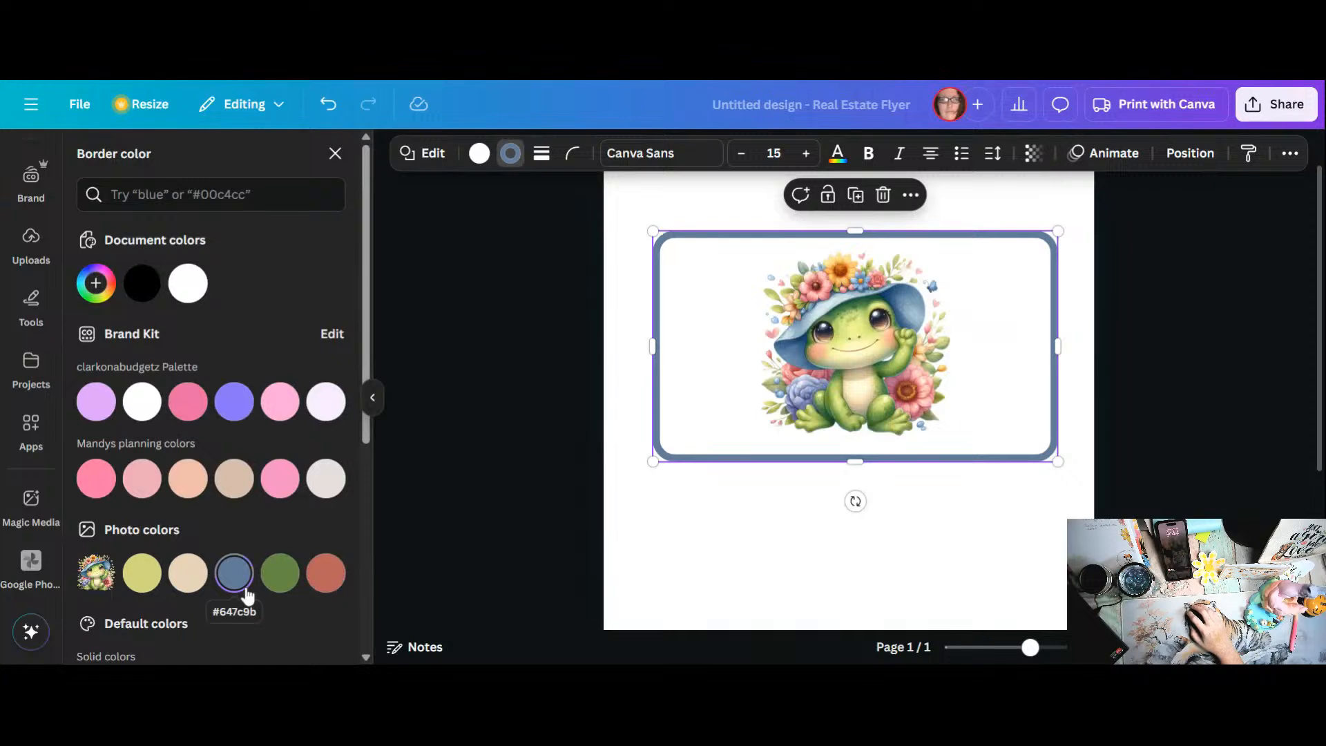
pyautogui.click(317, 586)
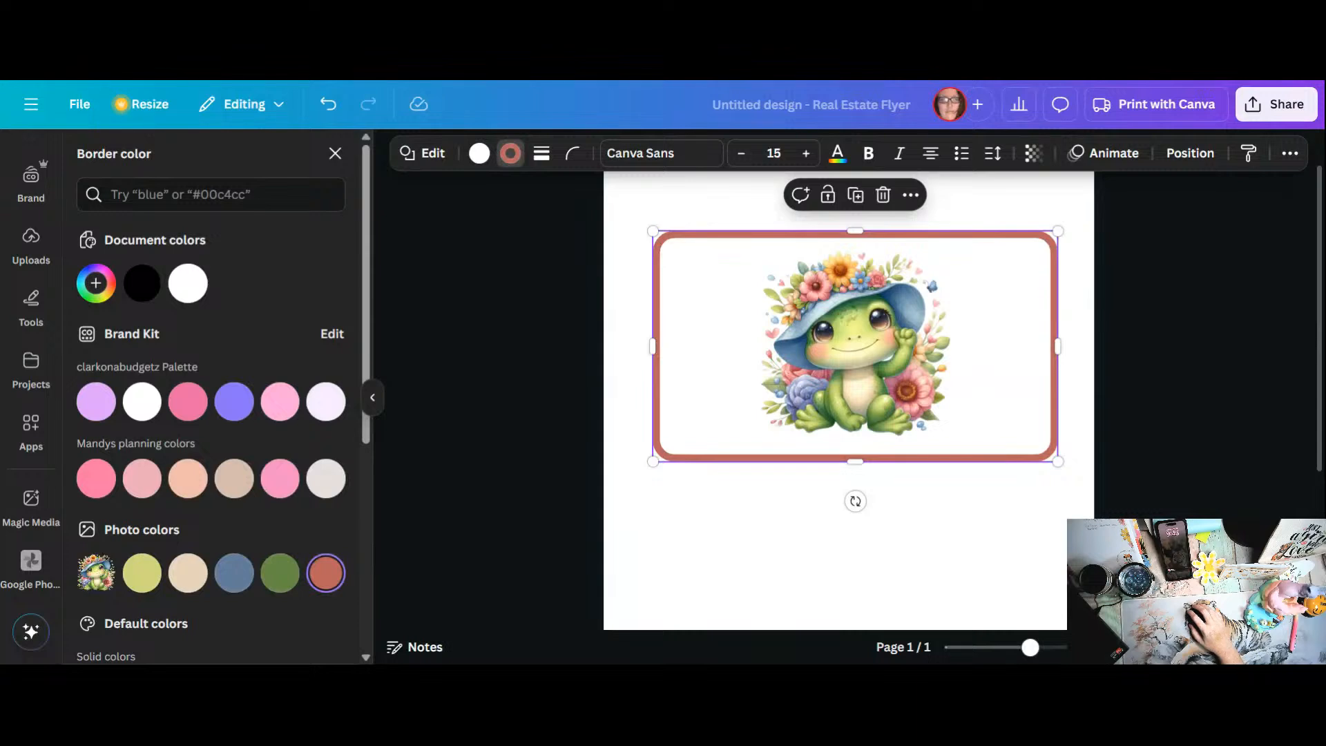
pyautogui.click(234, 576)
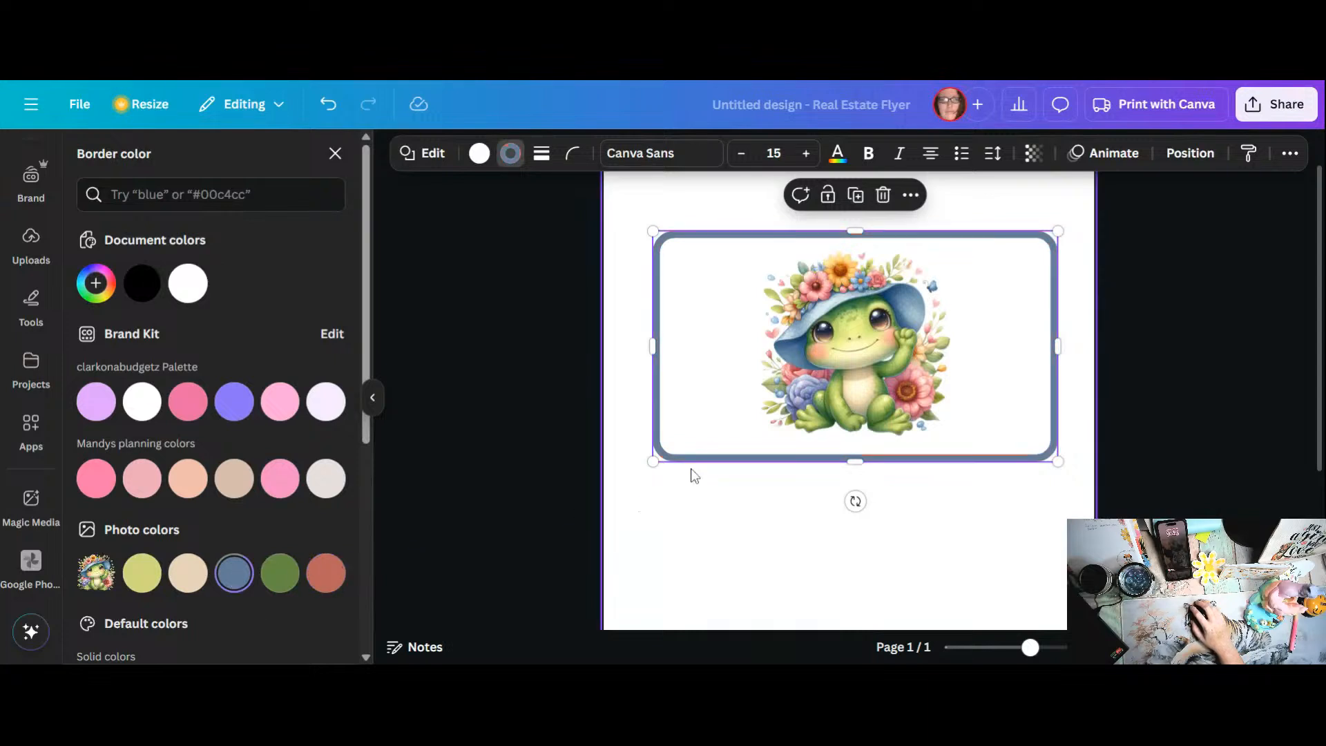
# Step: Nudge the frog image slightly within the frame and add a circle shape beneath it, overlapping the rectangle's lower edge
pyautogui.click(844, 369)
pyautogui.moveTo(843, 368); pyautogui.dragTo(849, 364)
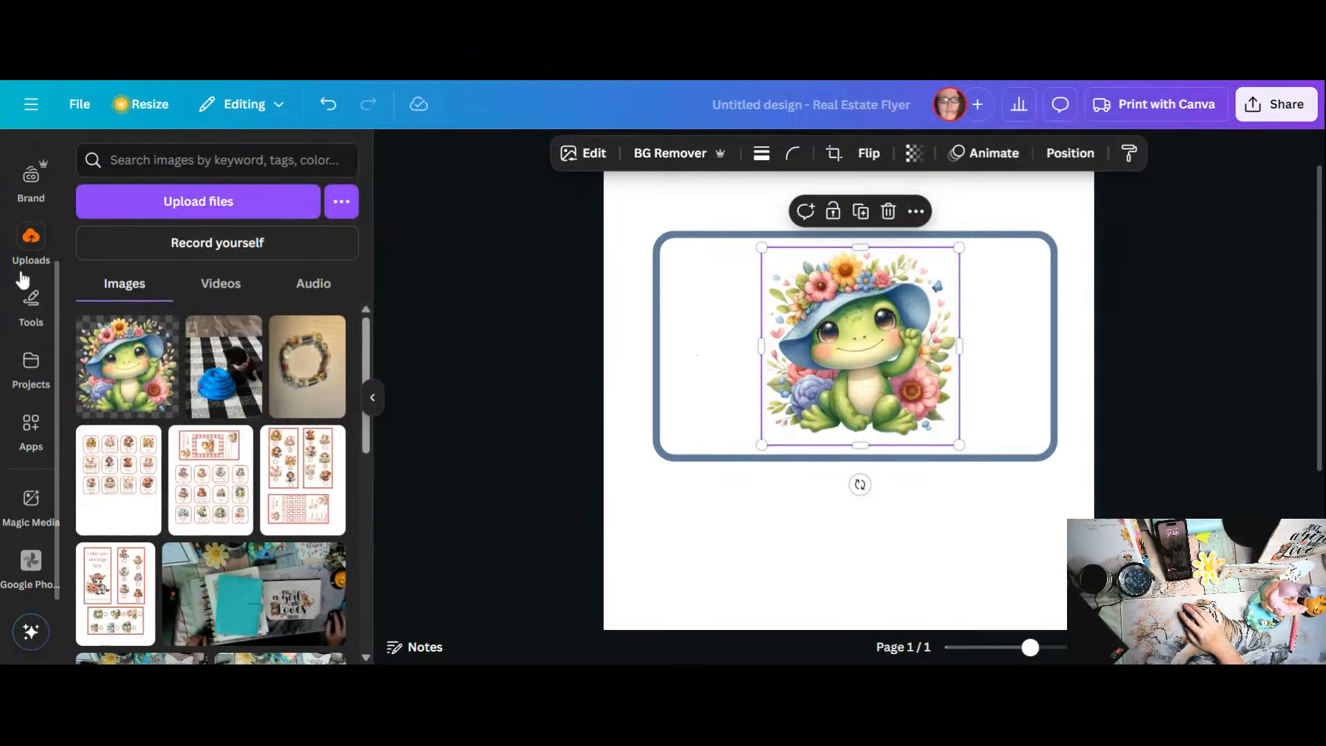
pyautogui.scroll(3, 51, 274)
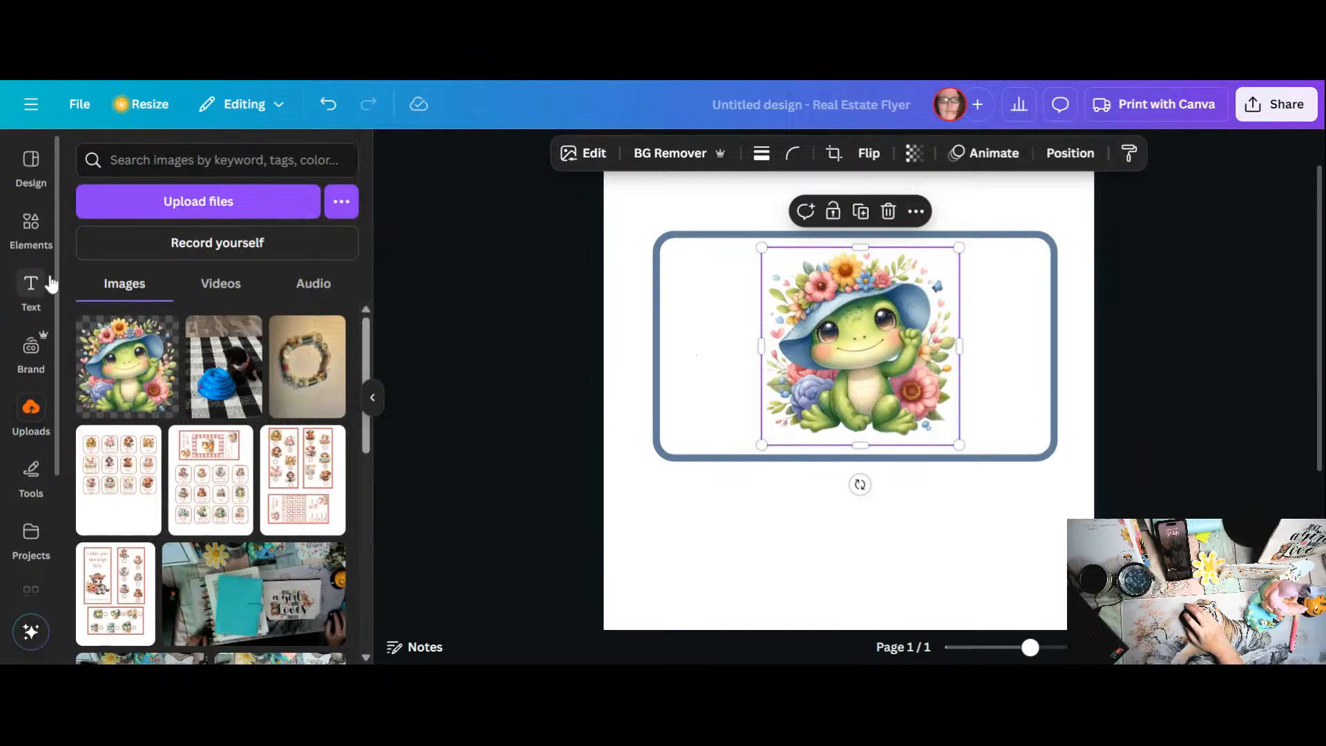
pyautogui.click(45, 240)
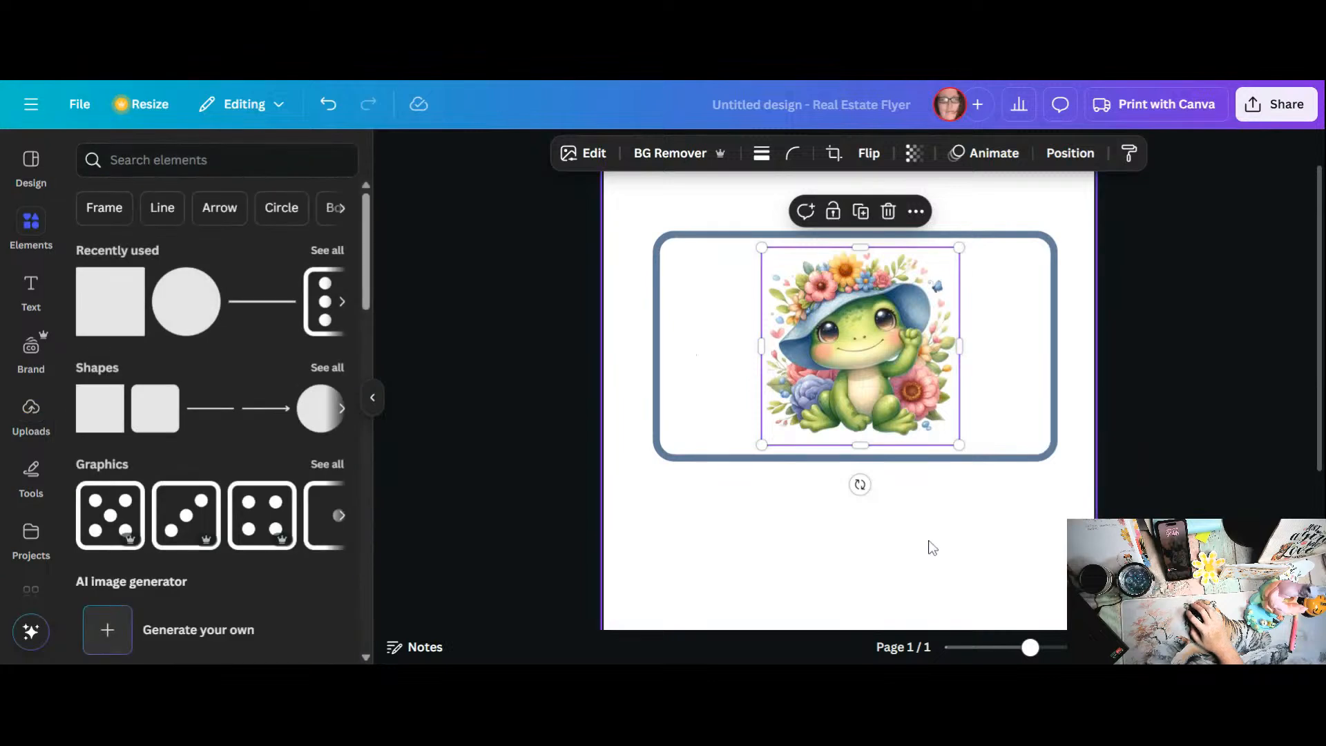
pyautogui.click(806, 506)
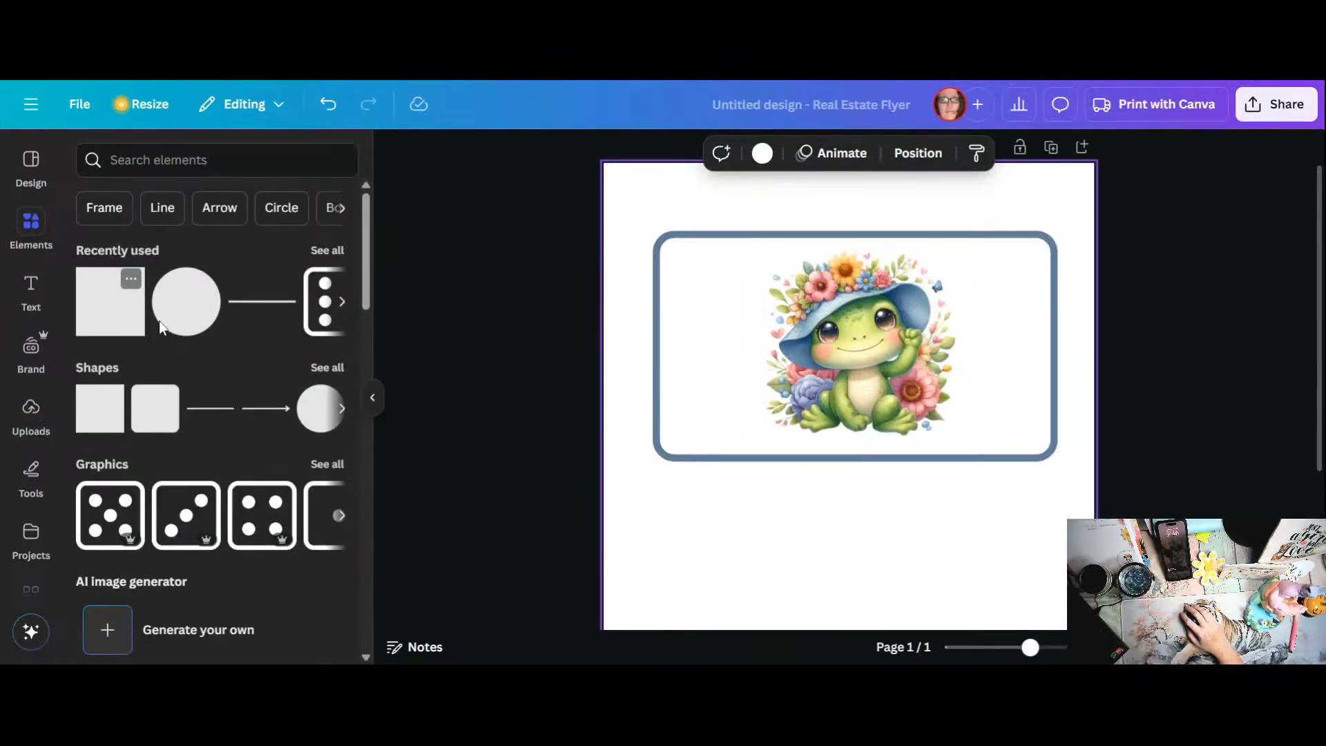
pyautogui.click(181, 319)
pyautogui.moveTo(884, 493); pyautogui.dragTo(871, 530)
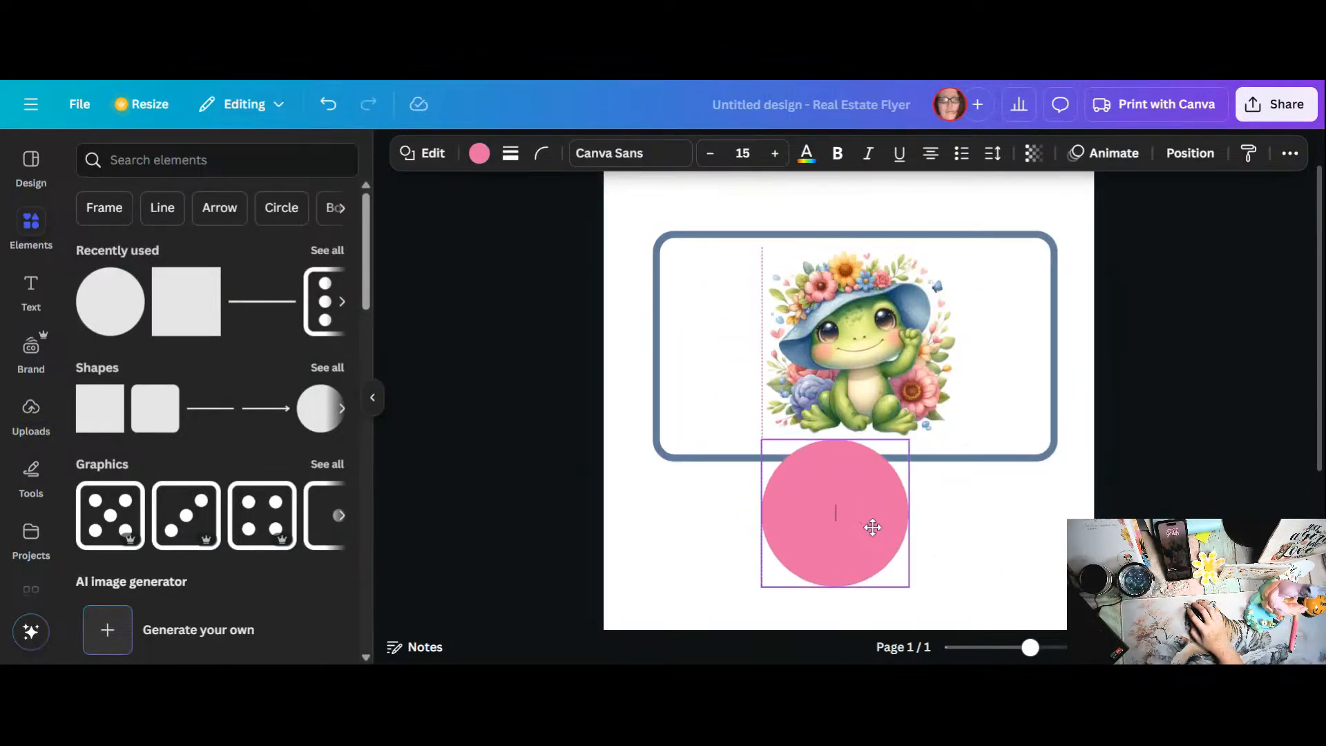
# Step: Give the circle a white fill and a thick solid border in the rectangle's blue
pyautogui.click(480, 155)
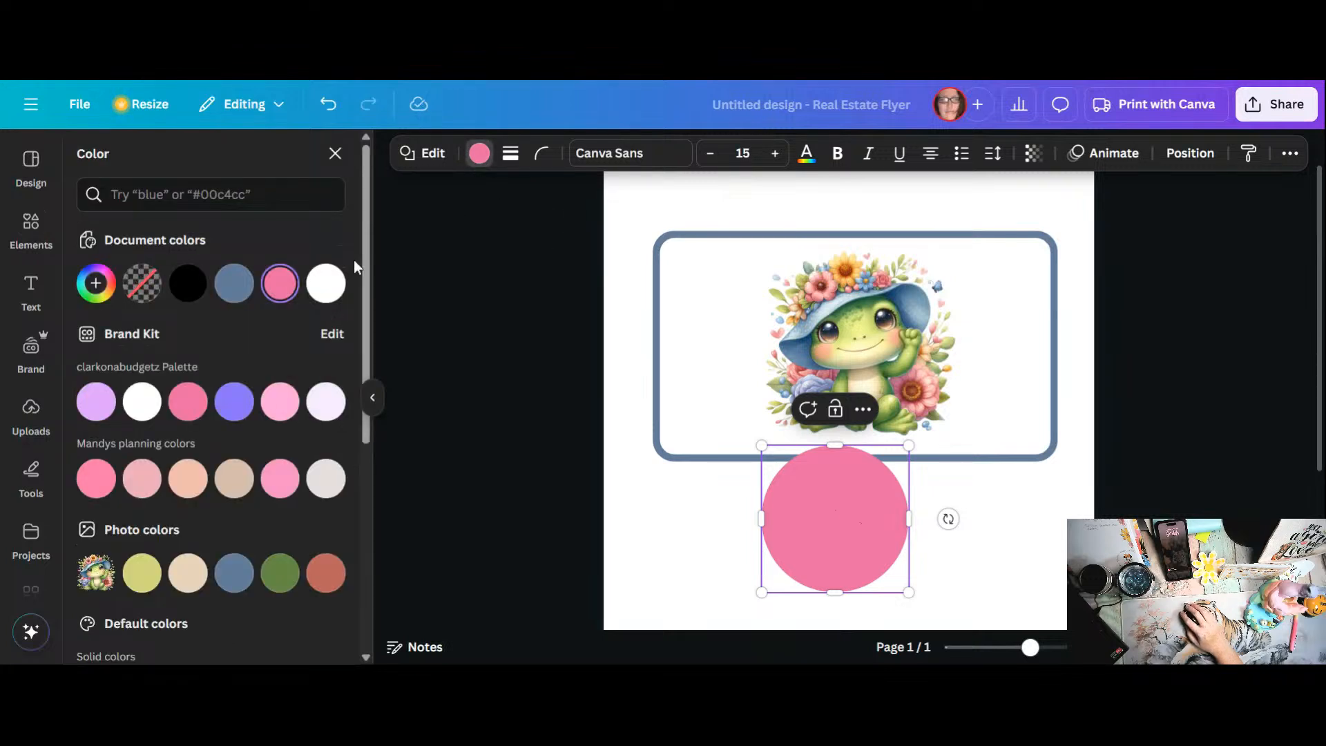
pyautogui.click(326, 283)
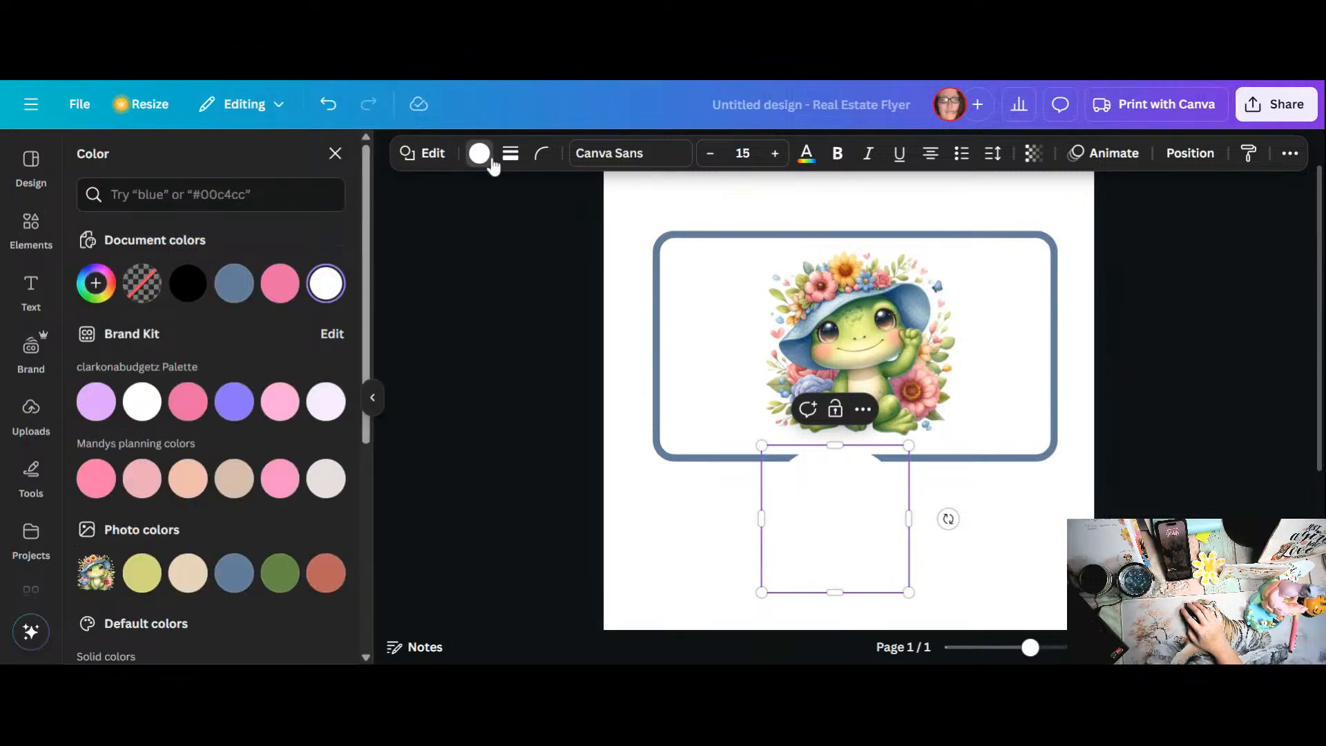
pyautogui.click(510, 153)
pyautogui.click(464, 216)
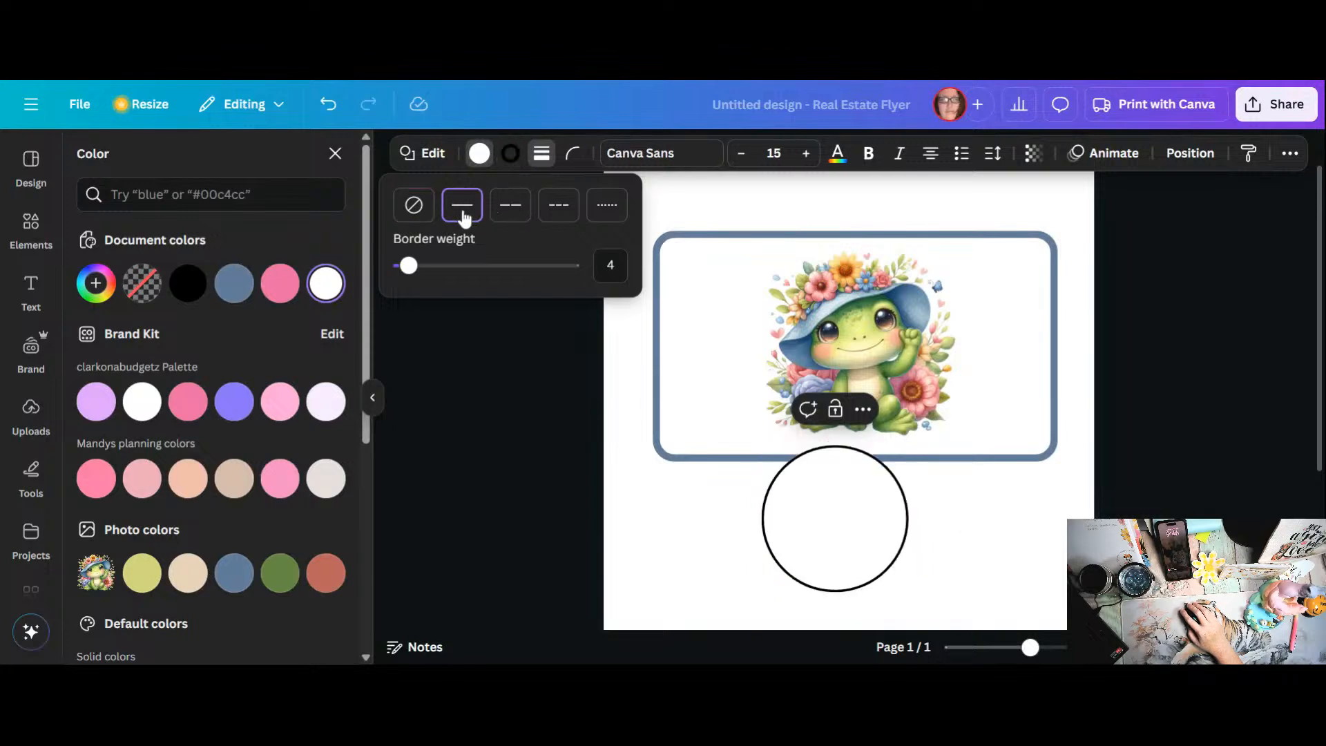
pyautogui.moveTo(410, 266); pyautogui.dragTo(422, 265)
pyautogui.click(509, 157)
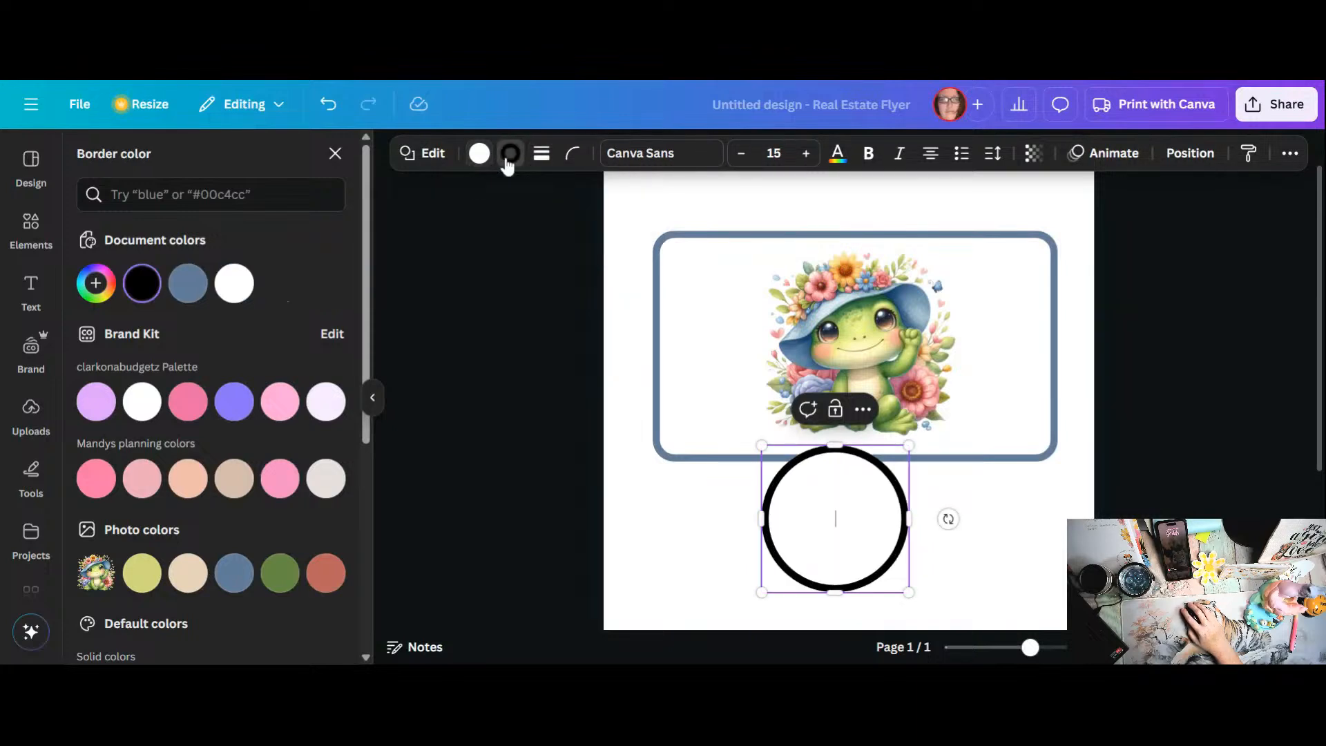
pyautogui.click(188, 283)
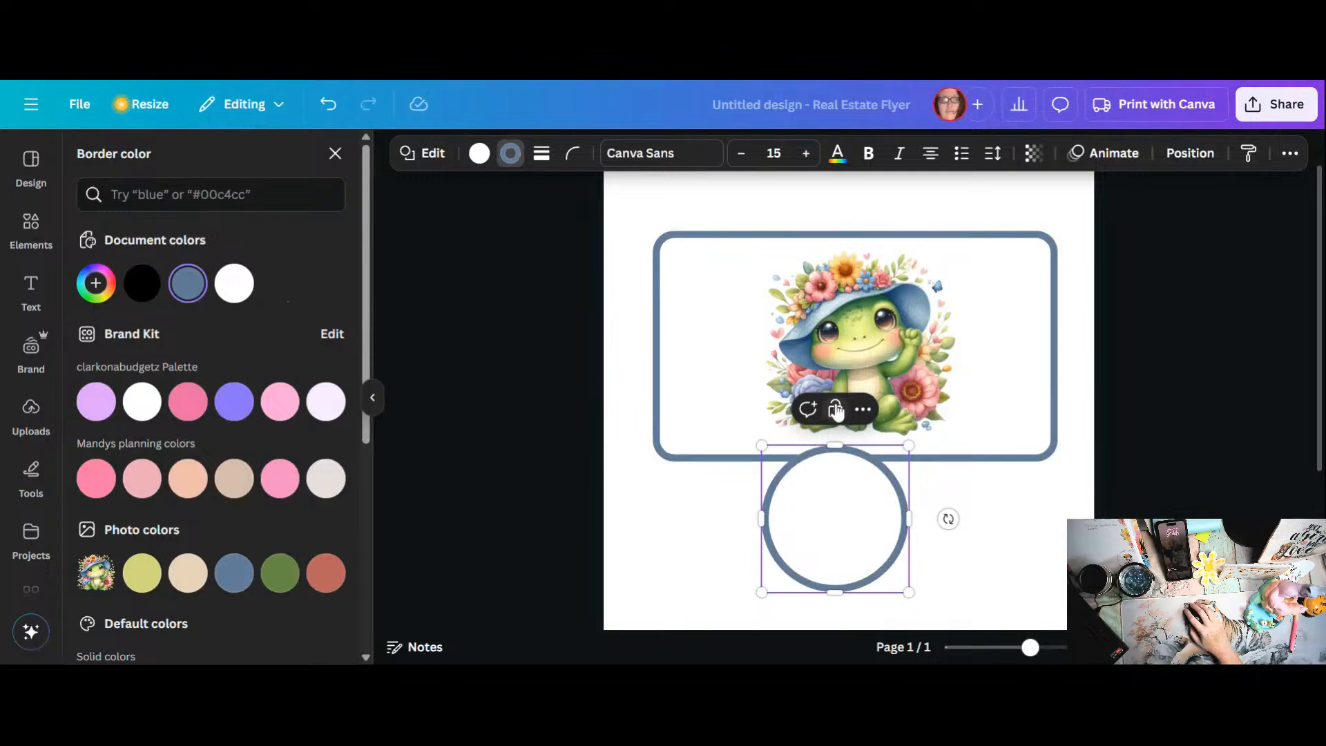
# Step: Shrink the circle to a small ring and add a blank second page to the design
pyautogui.moveTo(906, 451); pyautogui.dragTo(806, 474)
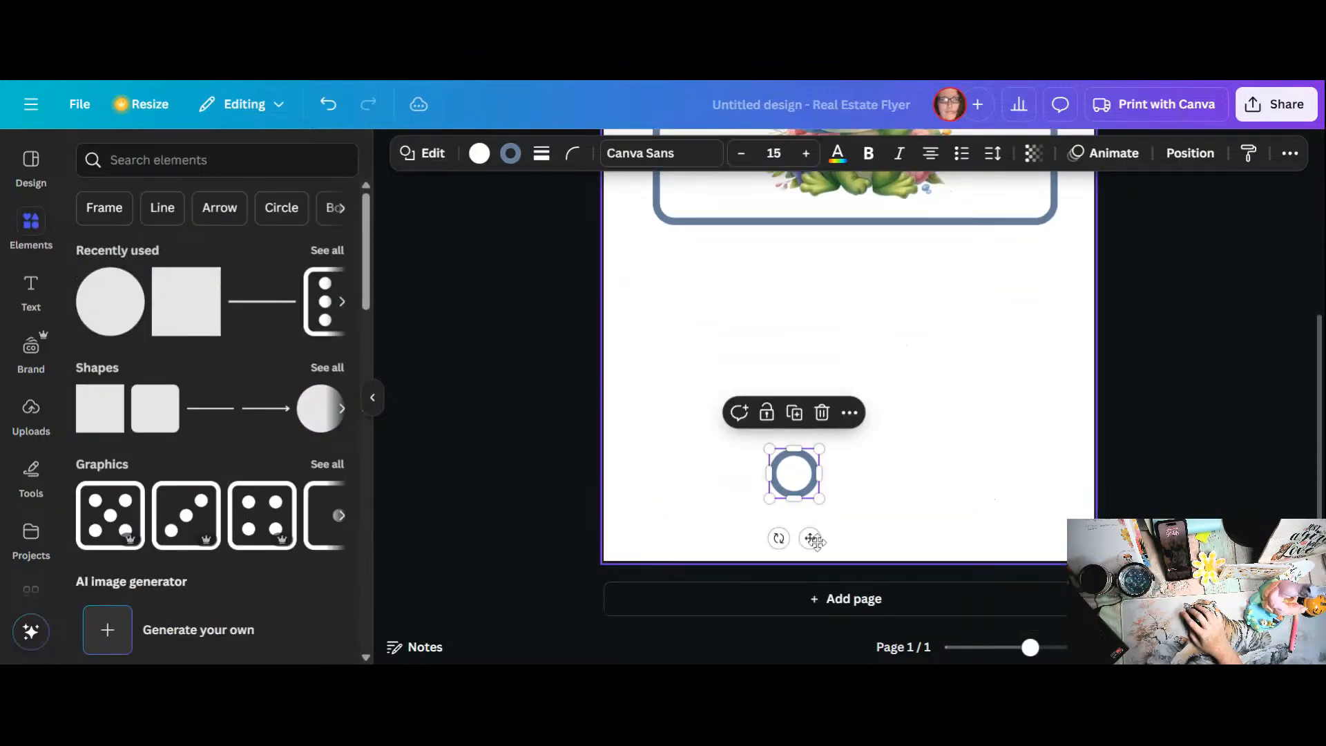
pyautogui.click(831, 610)
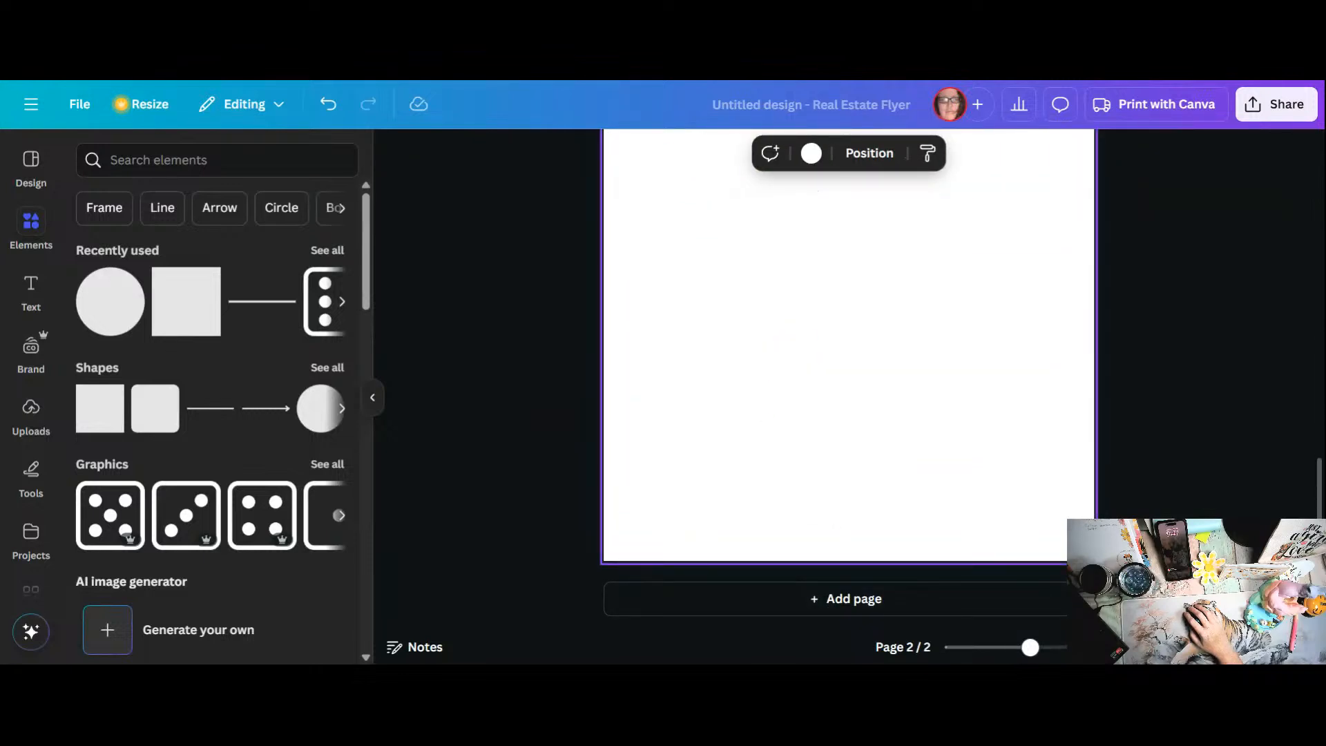
pyautogui.scroll(5, 808, 496)
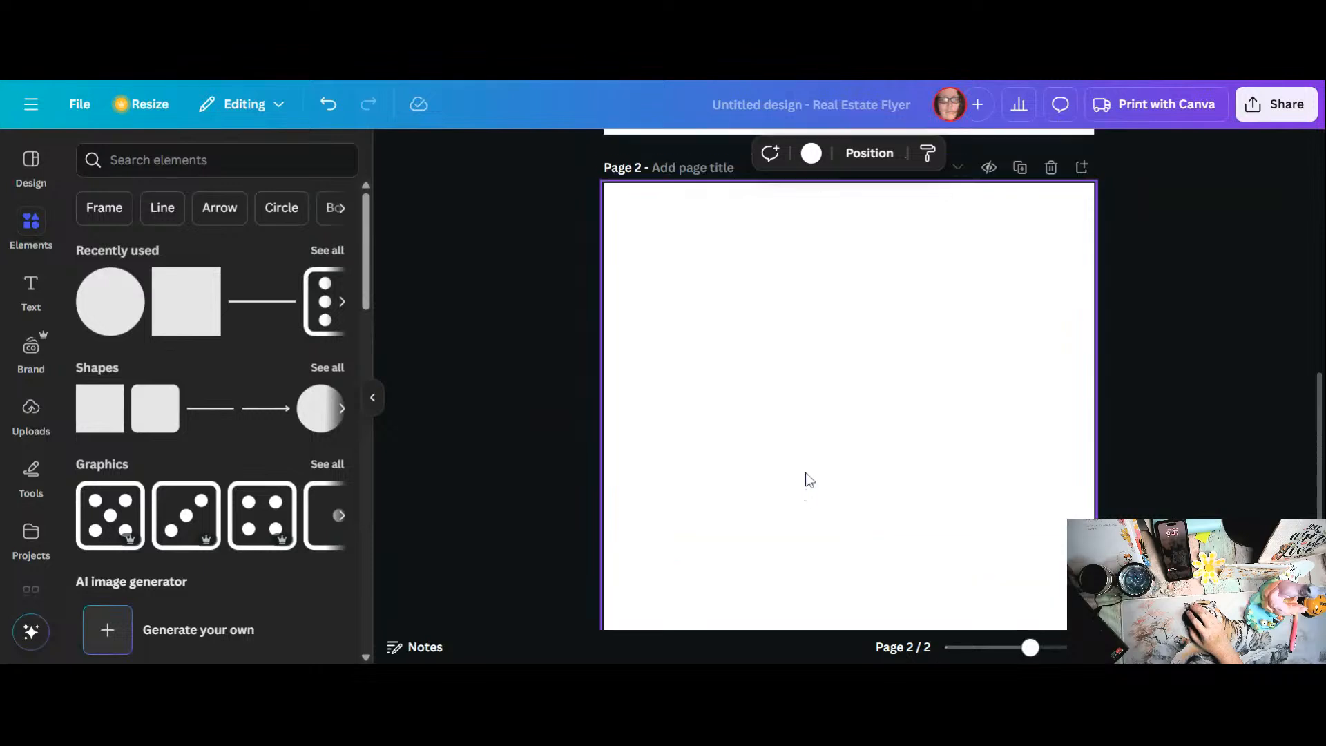
# Step: Move the small circle onto page 2 and duplicate it to make a side-by-side pair
pyautogui.moveTo(797, 237); pyautogui.dragTo(773, 382)
pyautogui.scroll(-5, 715, 354)
pyautogui.scroll(-4, 715, 354)
pyautogui.hotkey('ctrl', 'd')
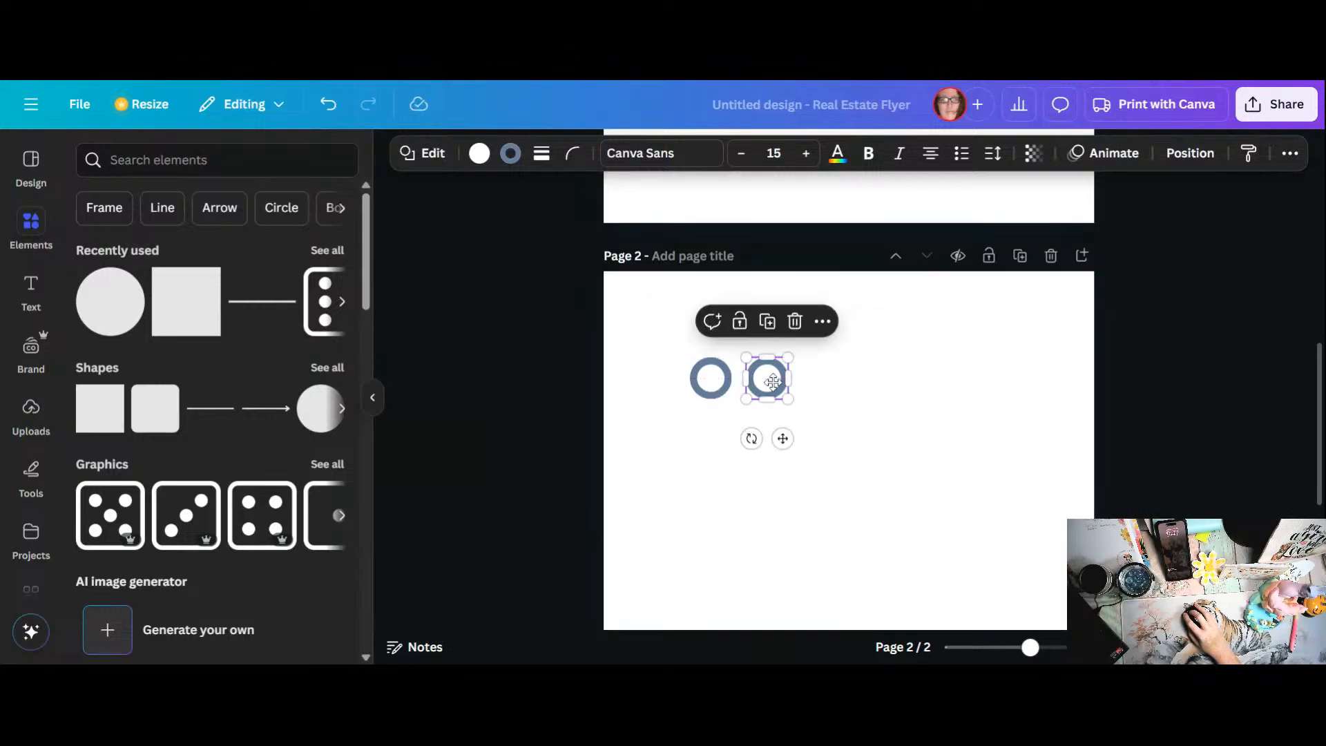
# Step: Duplicate the pair of circles and align the copy directly beneath the first row
pyautogui.click(694, 409)
pyautogui.moveTo(685, 380); pyautogui.dragTo(787, 387)
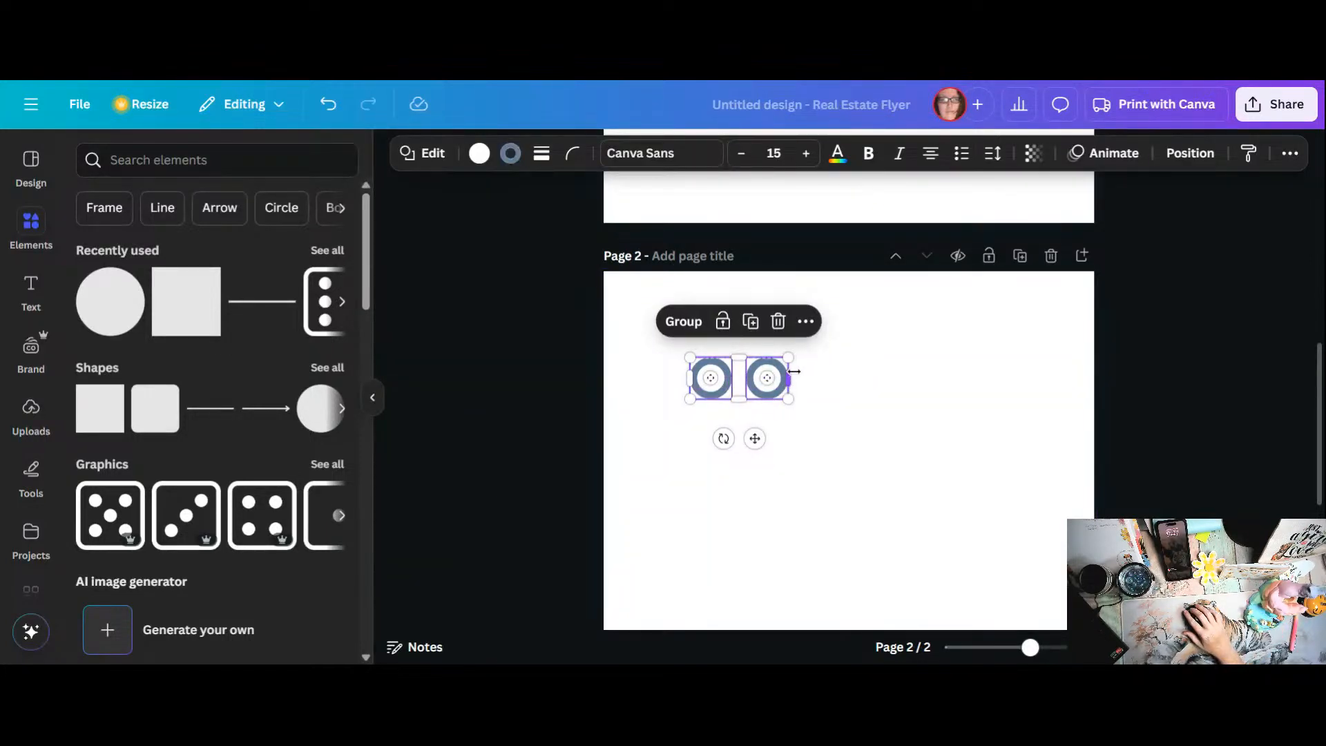
pyautogui.click(750, 321)
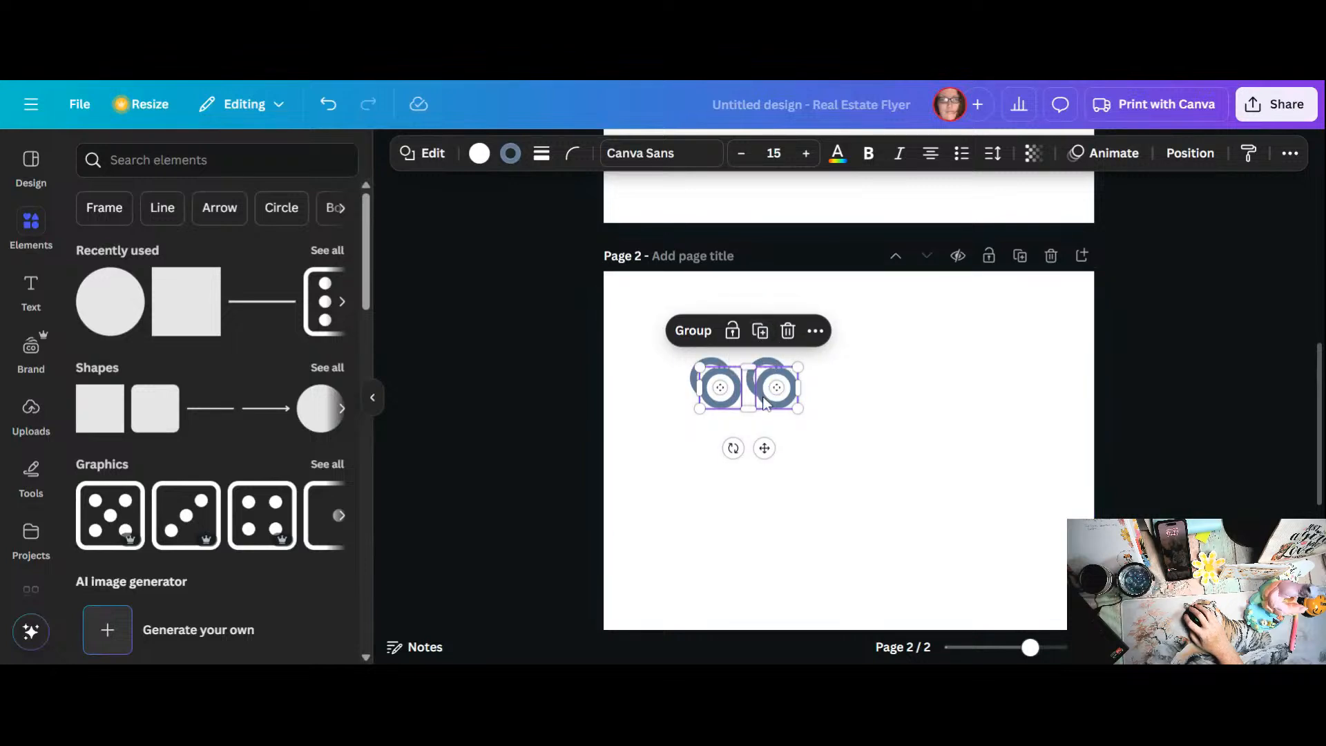
pyautogui.moveTo(754, 406); pyautogui.dragTo(738, 435)
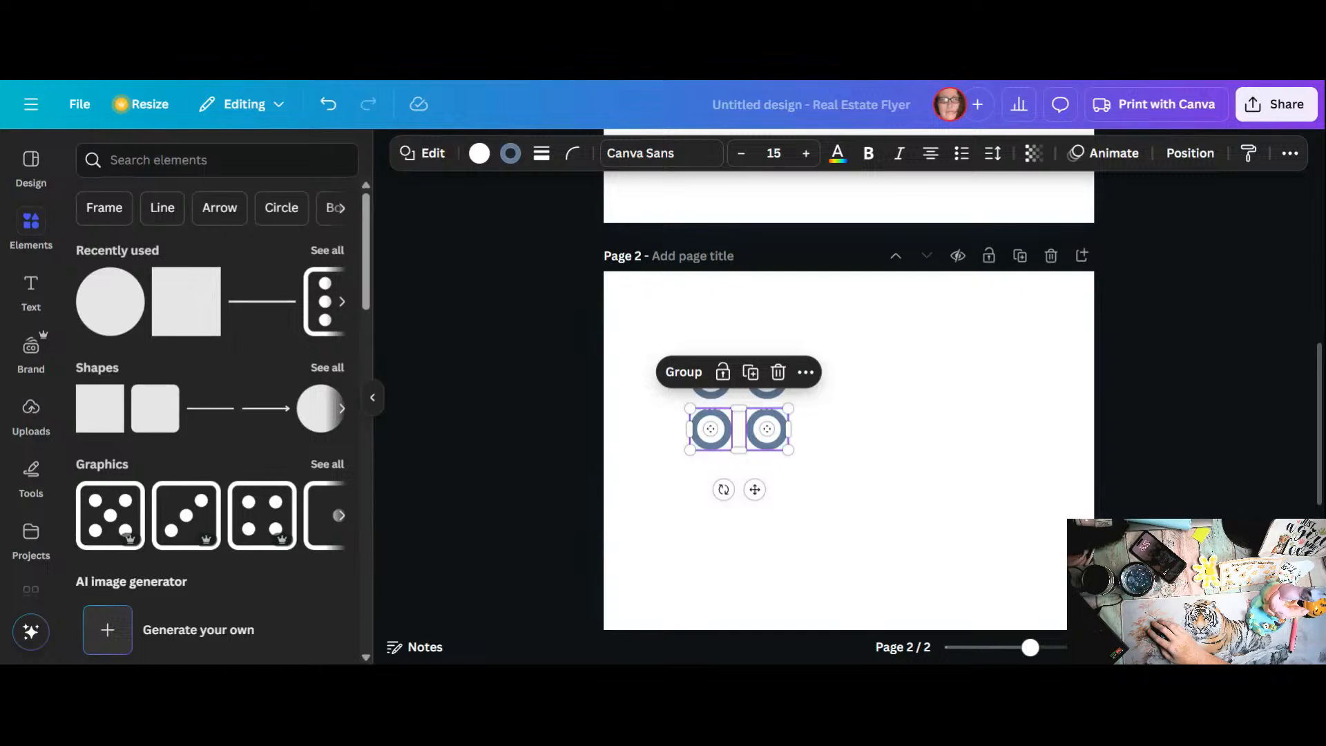
# Step: Delete the lower pair of circles, keeping only the first row on page 2
pyautogui.click(791, 446)
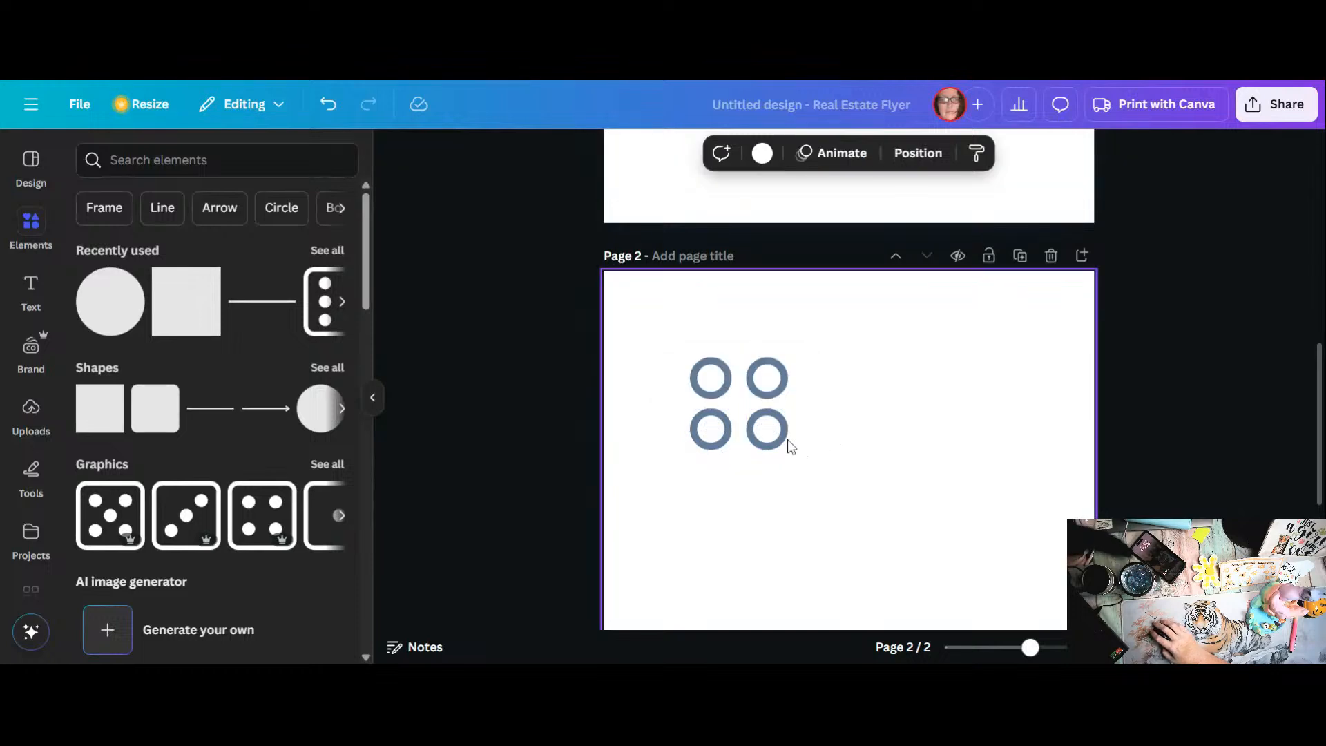
pyautogui.click(790, 447)
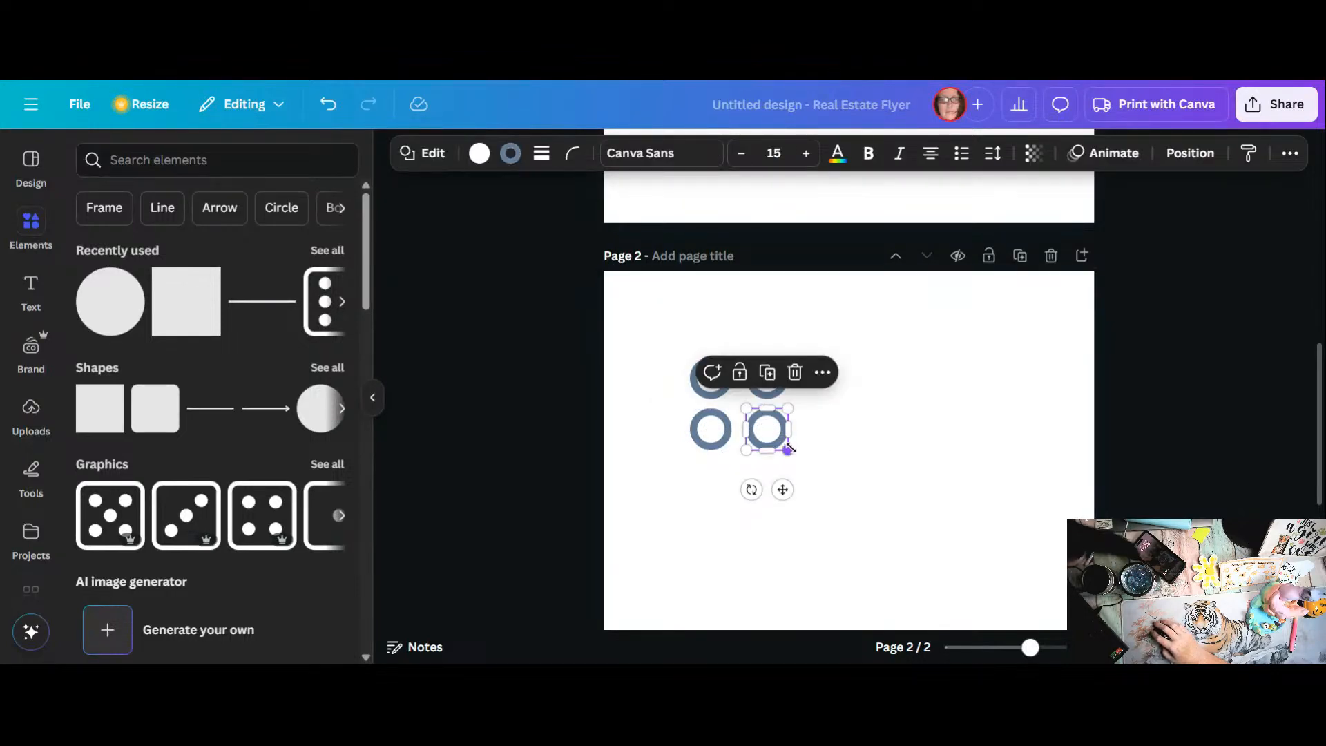
pyautogui.moveTo(788, 450); pyautogui.dragTo(786, 454)
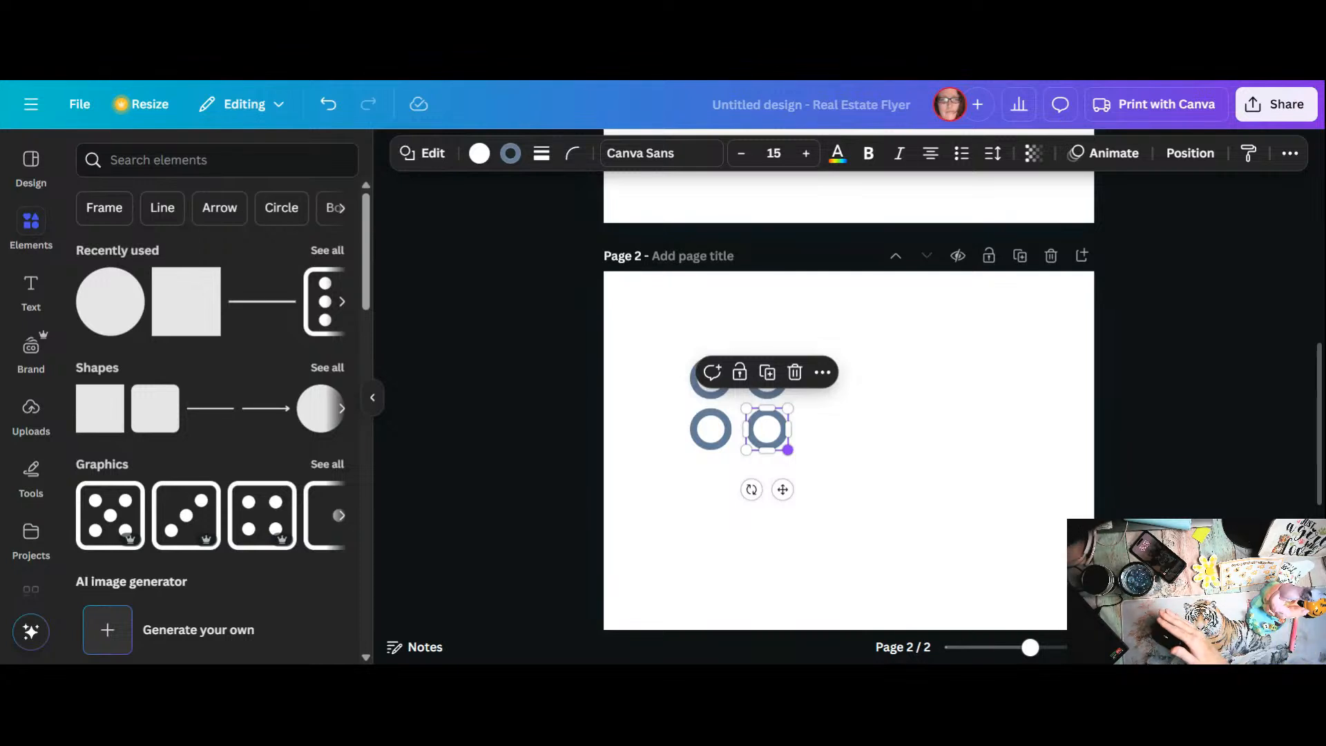
pyautogui.click(923, 500)
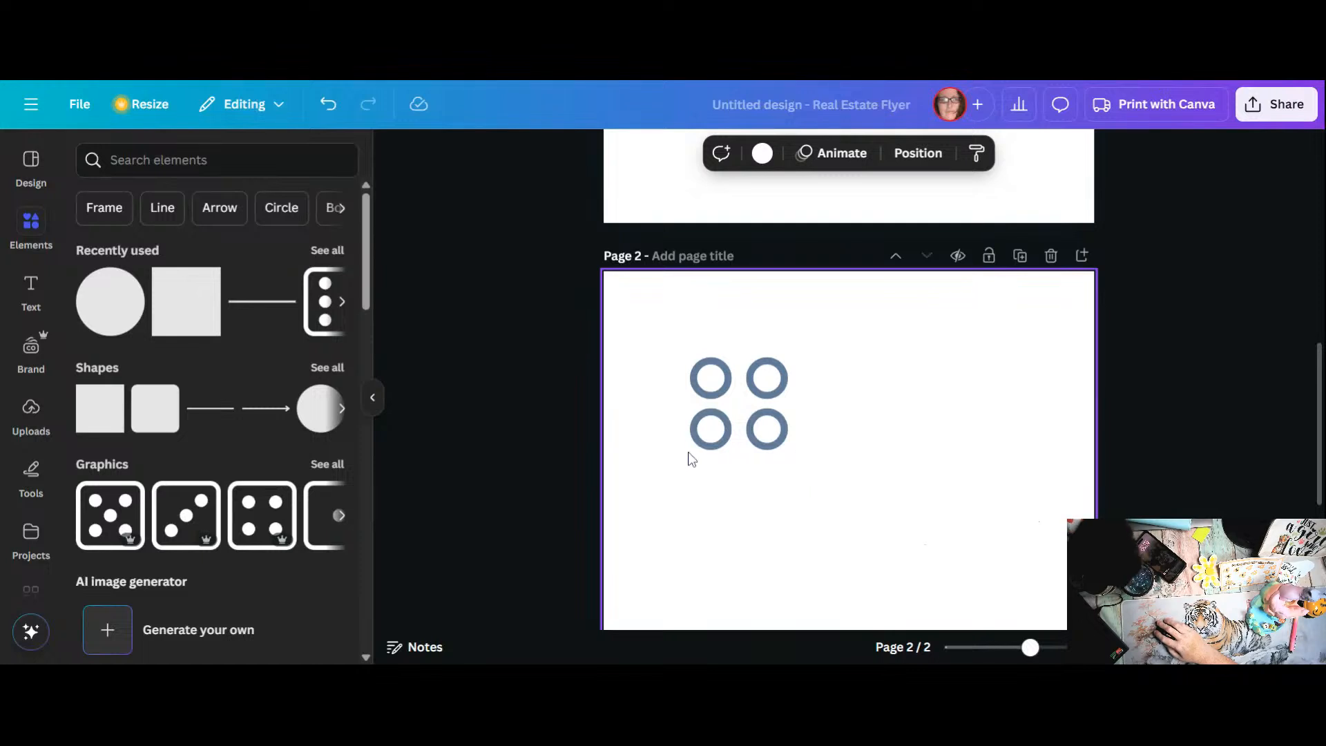
pyautogui.moveTo(814, 442); pyautogui.dragTo(666, 449)
pyautogui.click(776, 373)
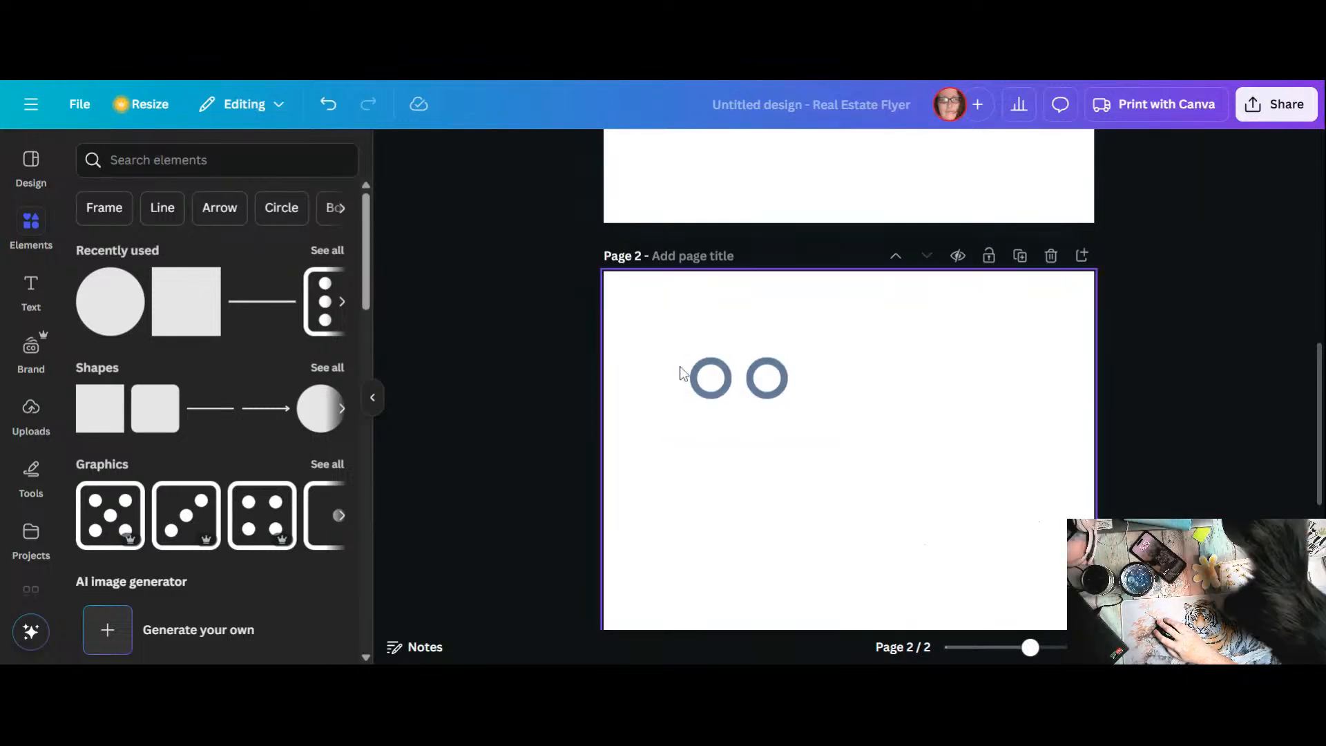
# Step: Duplicate the remaining pair of circles twice, stacking the copies as second and third rows spaced evenly about 0.188 apart
pyautogui.moveTo(678, 359); pyautogui.dragTo(792, 385)
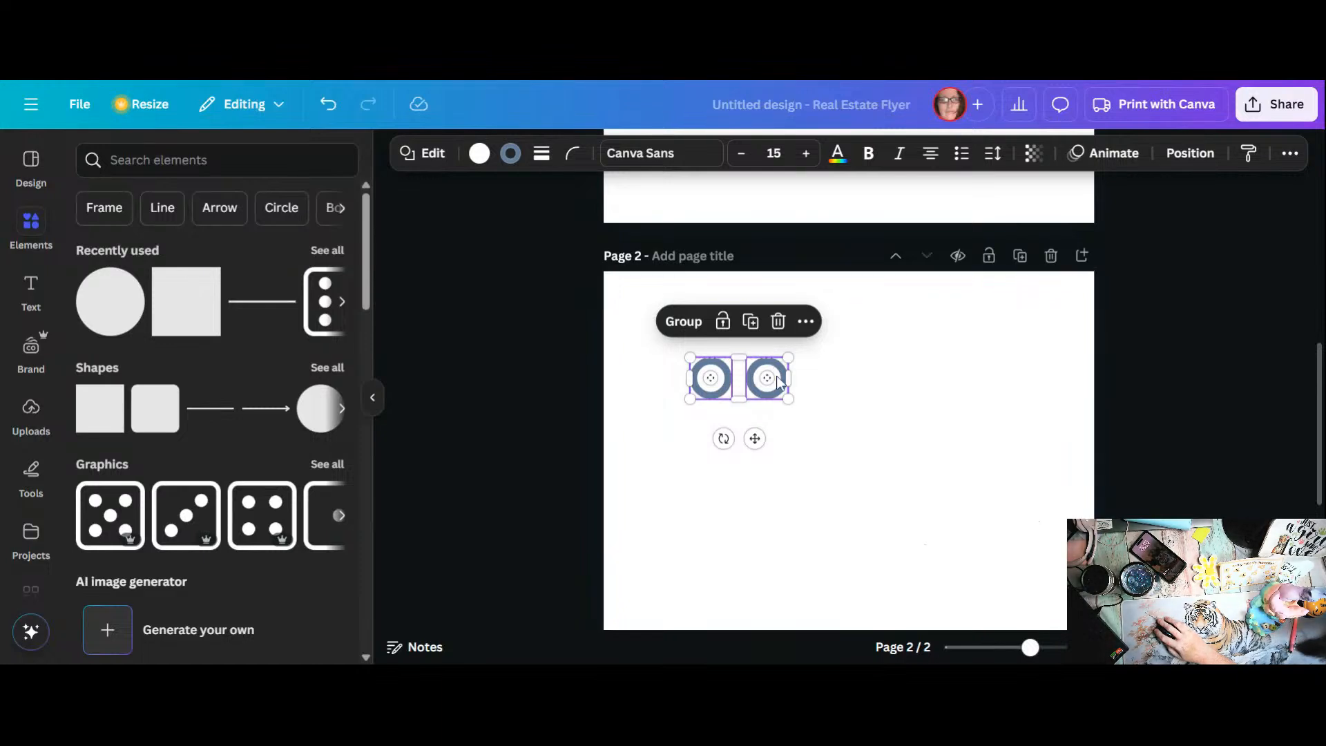
pyautogui.click(755, 334)
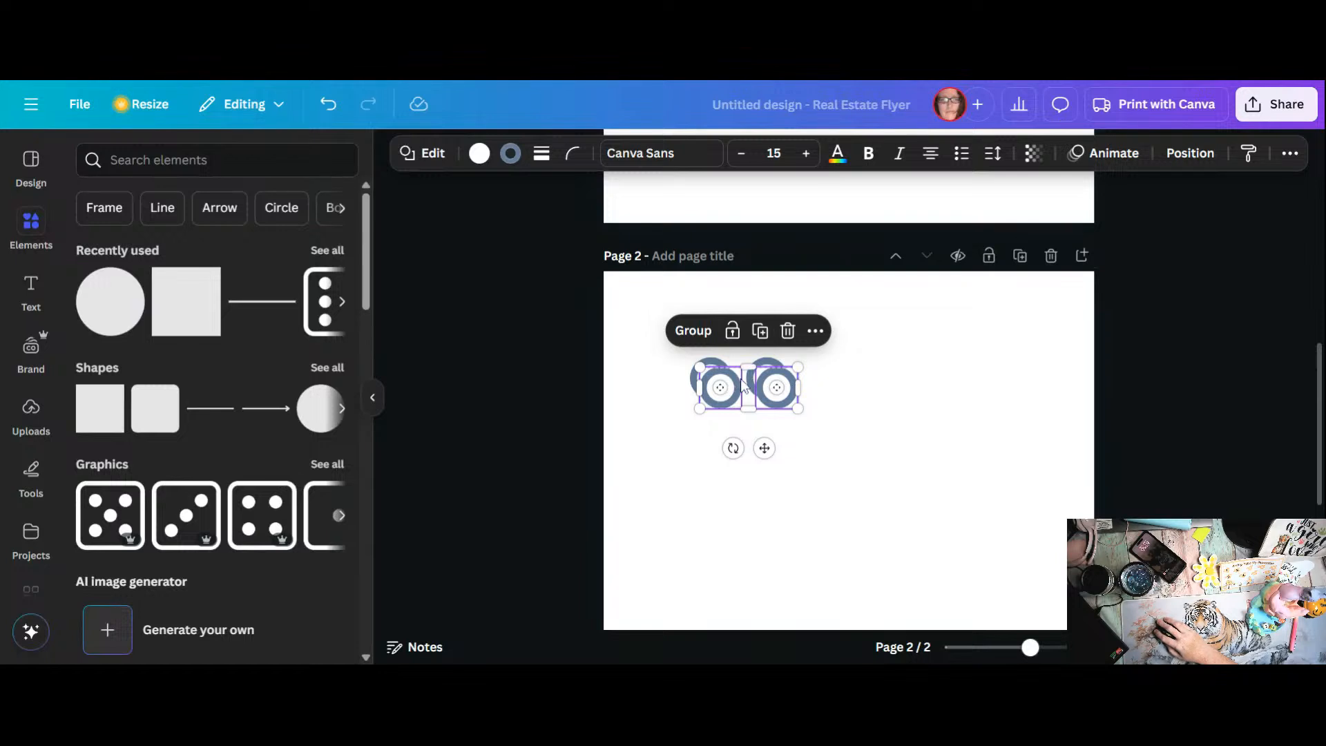
pyautogui.moveTo(743, 384); pyautogui.dragTo(727, 422)
pyautogui.click(749, 373)
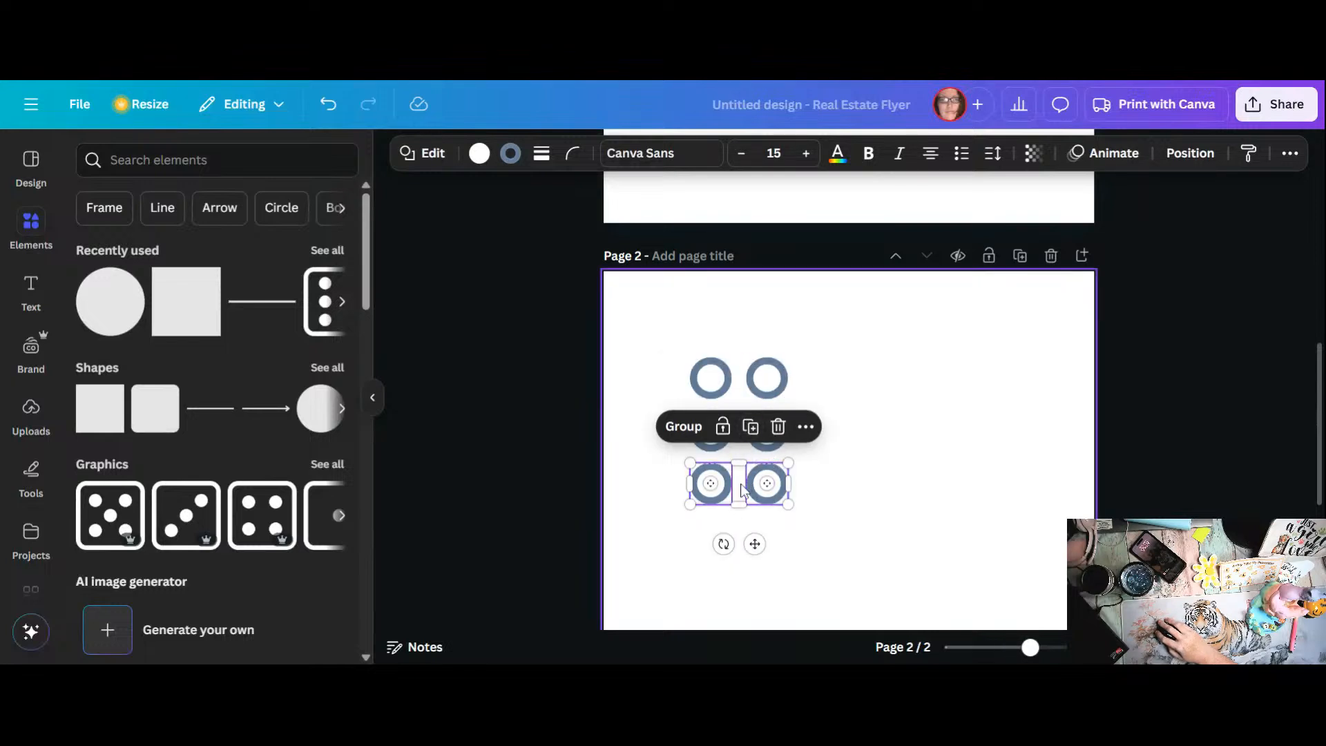
pyautogui.moveTo(739, 486); pyautogui.dragTo(739, 478)
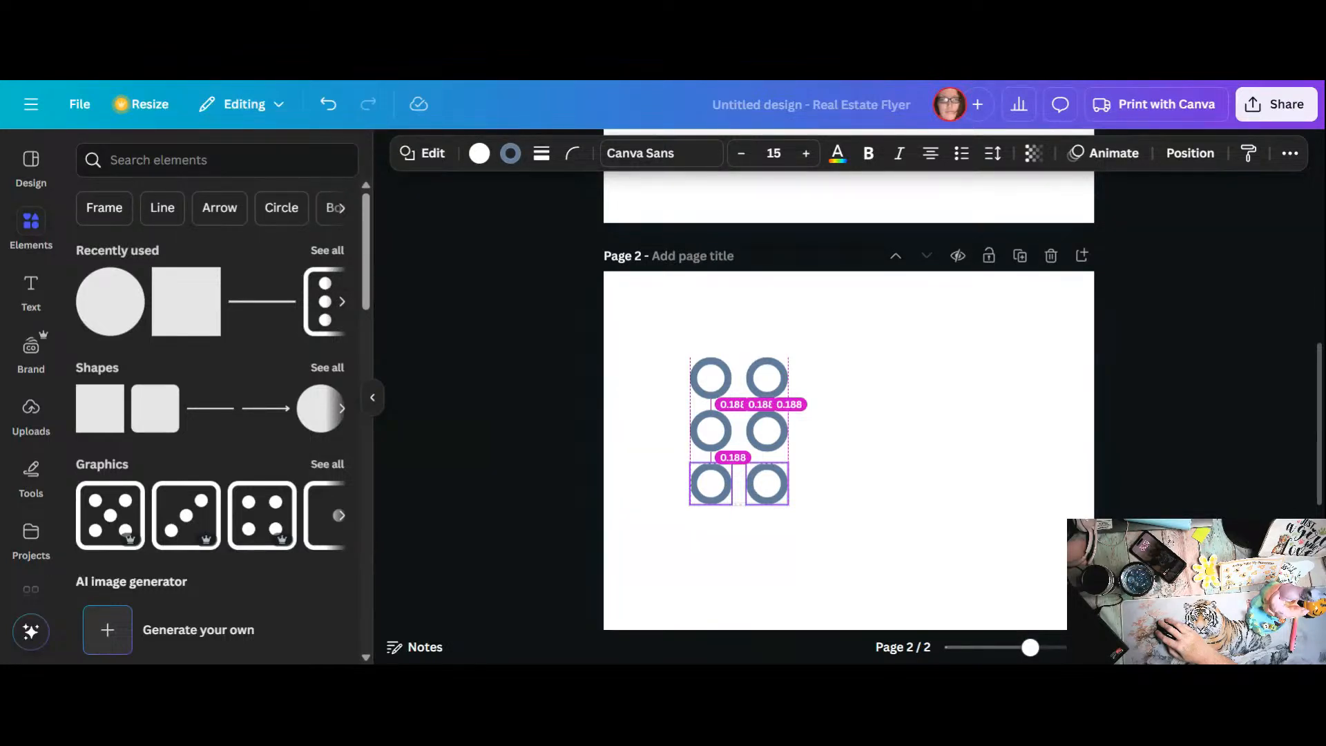
pyautogui.moveTo(739, 483); pyautogui.dragTo(740, 486)
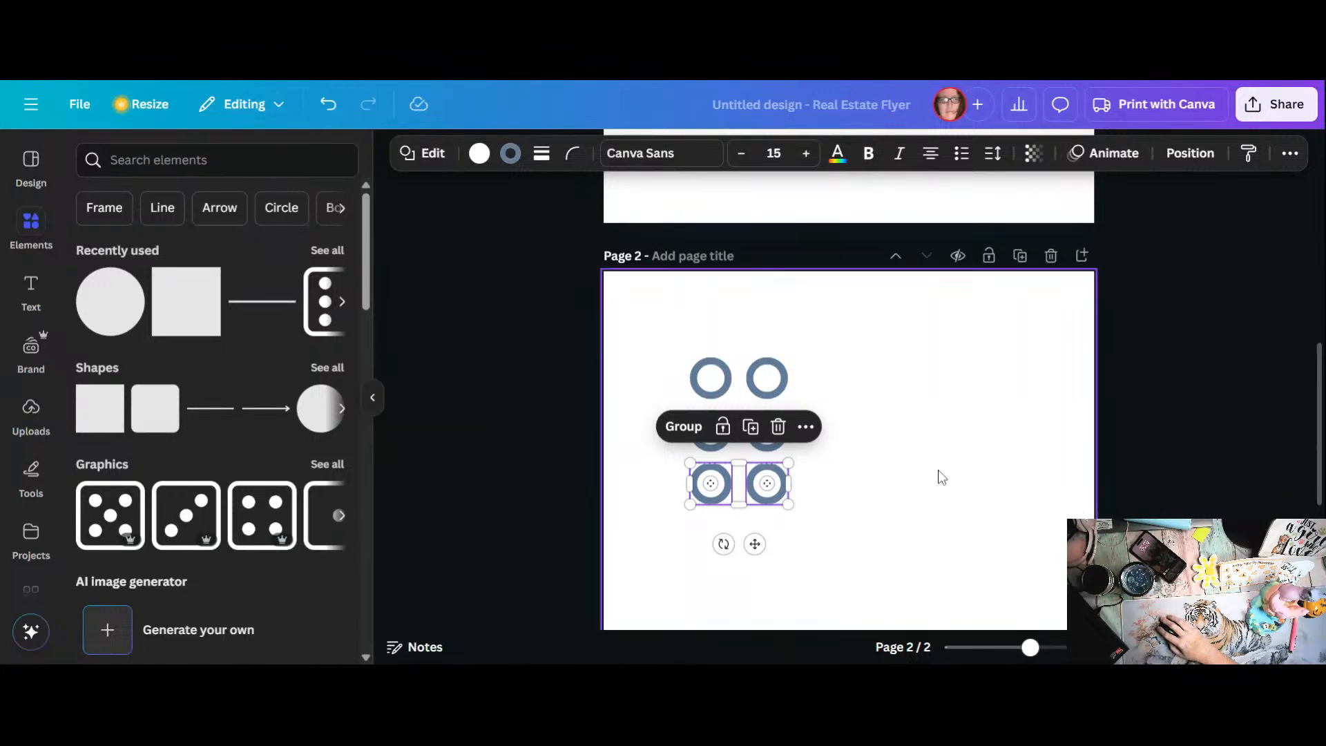
# Step: Duplicate the six-circle grid on page 2 and move the copy onto page 1, inside the rounded frame left of the frog
pyautogui.click(968, 481)
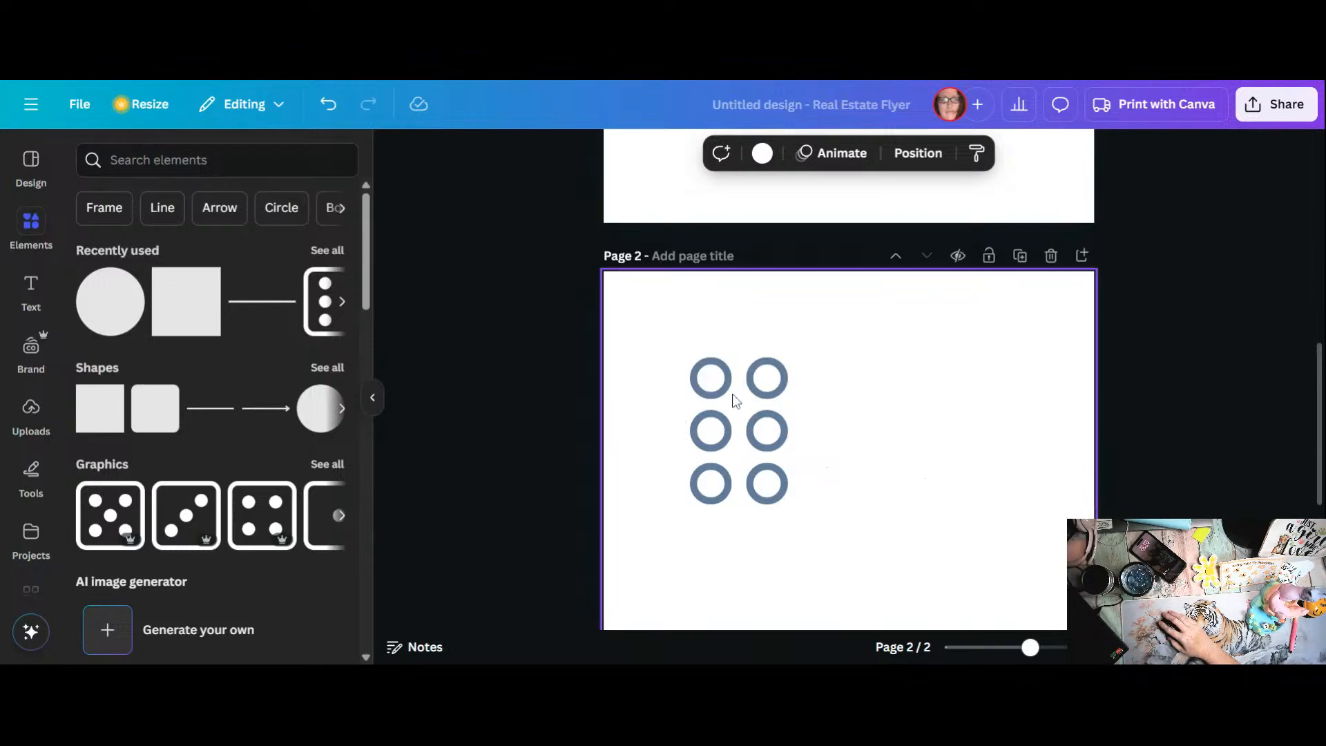
pyautogui.moveTo(671, 372); pyautogui.dragTo(808, 517)
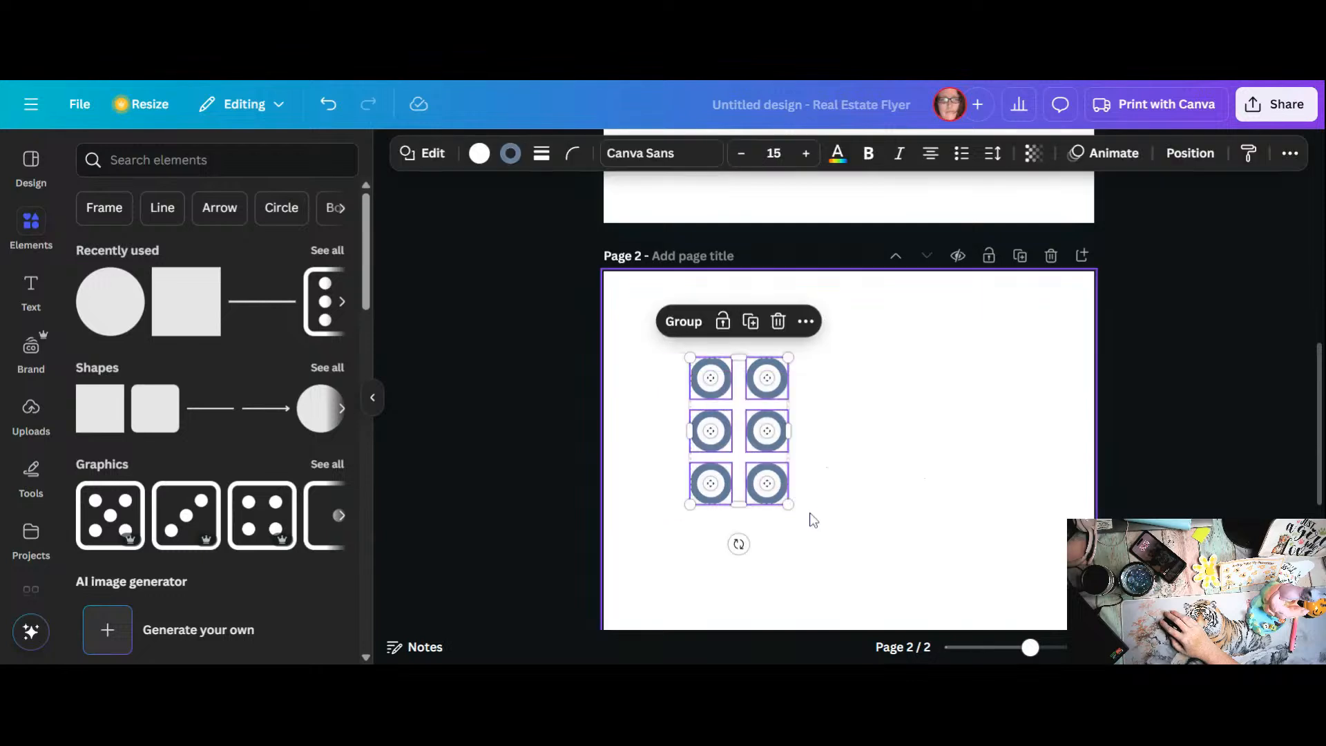
pyautogui.click(754, 330)
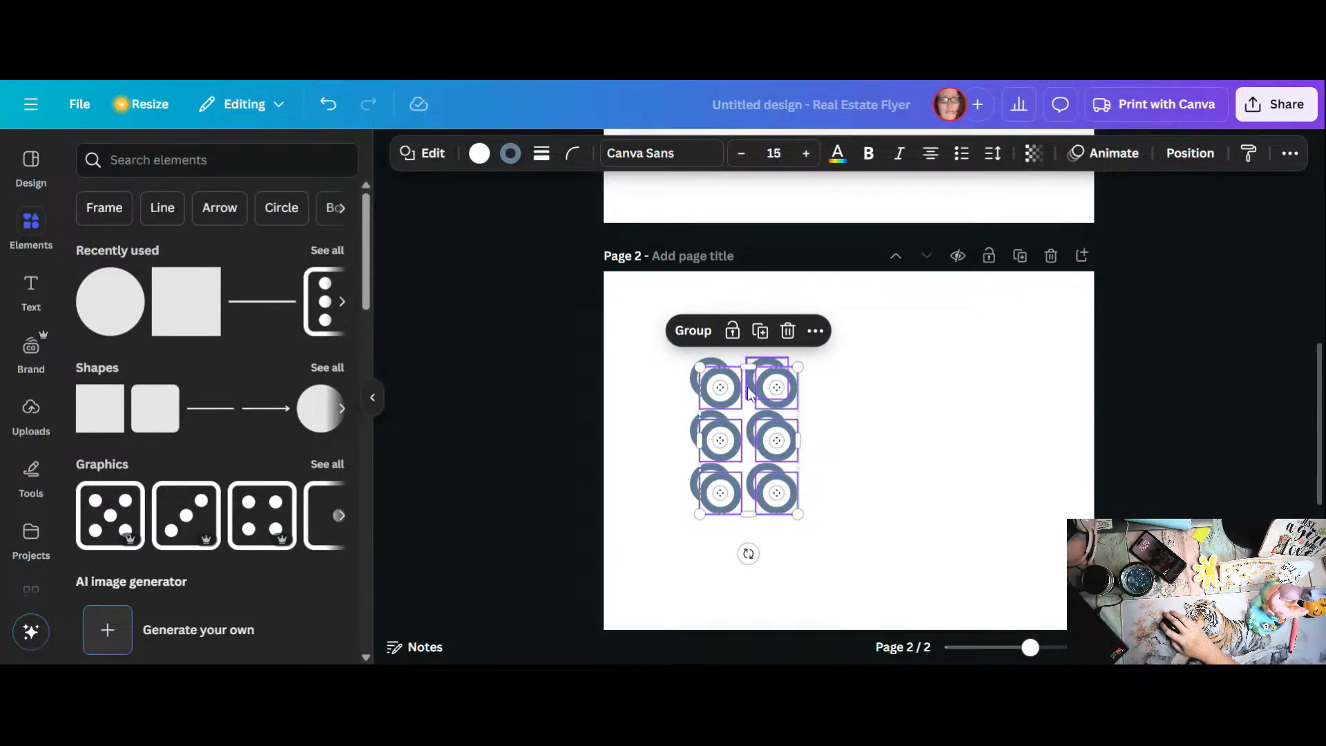
pyautogui.moveTo(754, 399); pyautogui.dragTo(716, 348)
pyautogui.scroll(1, 887, 417)
pyautogui.scroll(4, 881, 418)
pyautogui.scroll(3, 880, 417)
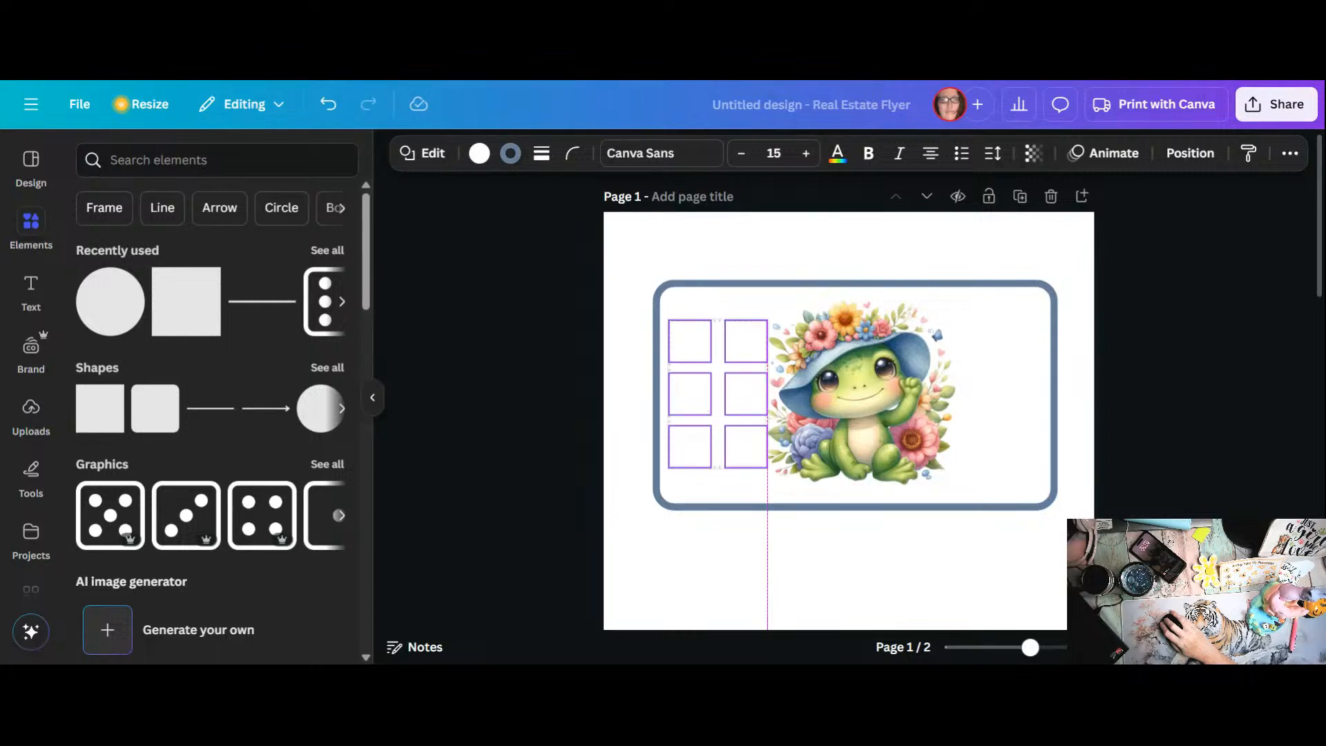
pyautogui.moveTo(716, 348); pyautogui.dragTo(716, 350)
# Step: Shrink the frog image slightly in two passes so it fits beside the circle grid, leaving room on its right
pyautogui.click(851, 376)
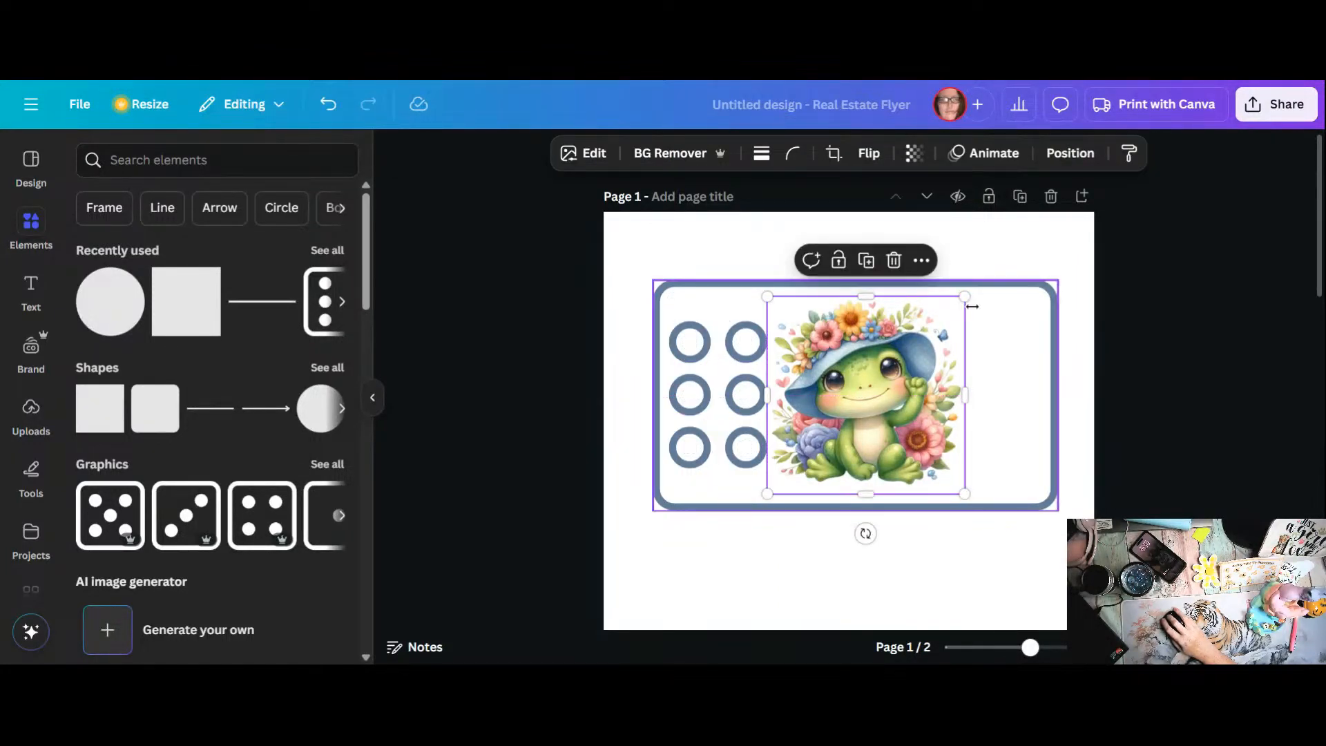
pyautogui.moveTo(966, 303); pyautogui.dragTo(954, 309)
pyautogui.moveTo(892, 362); pyautogui.dragTo(891, 362)
pyautogui.click(932, 337)
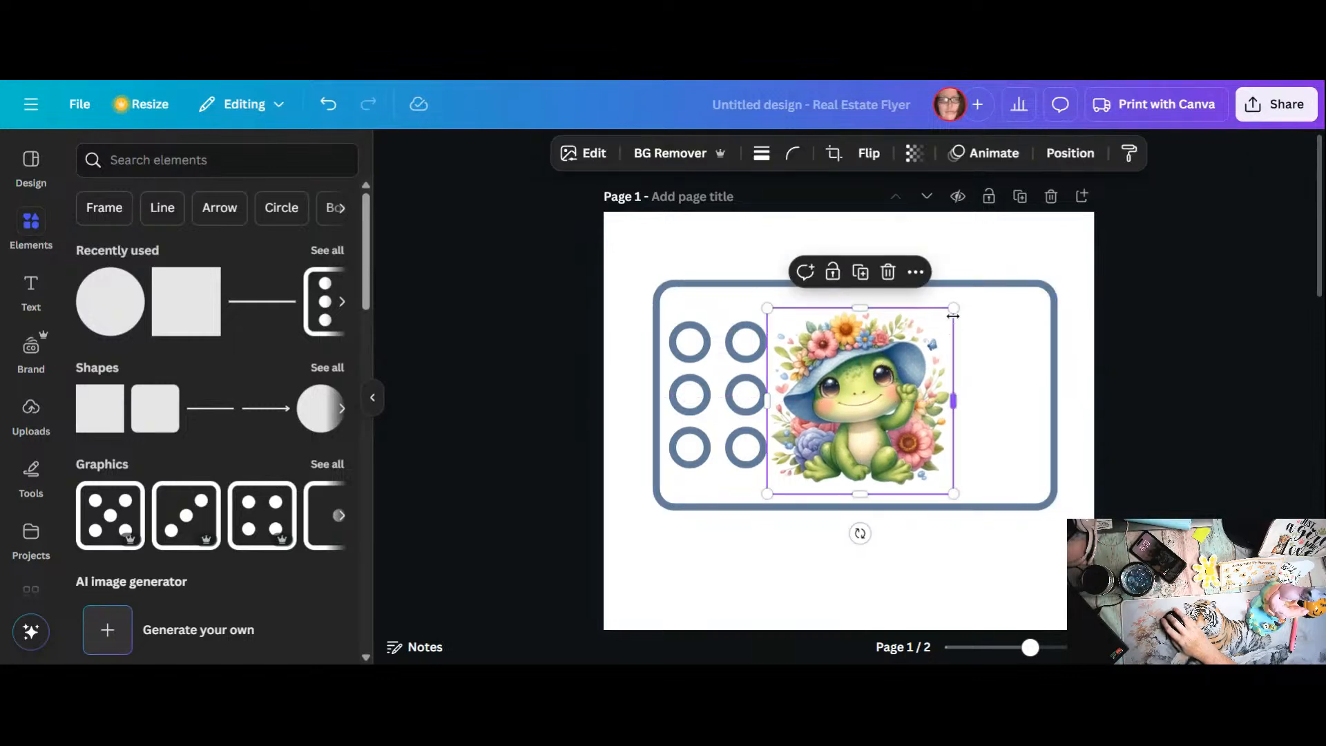
pyautogui.moveTo(953, 309); pyautogui.dragTo(942, 316)
pyautogui.moveTo(886, 362); pyautogui.dragTo(889, 358)
pyautogui.click(984, 416)
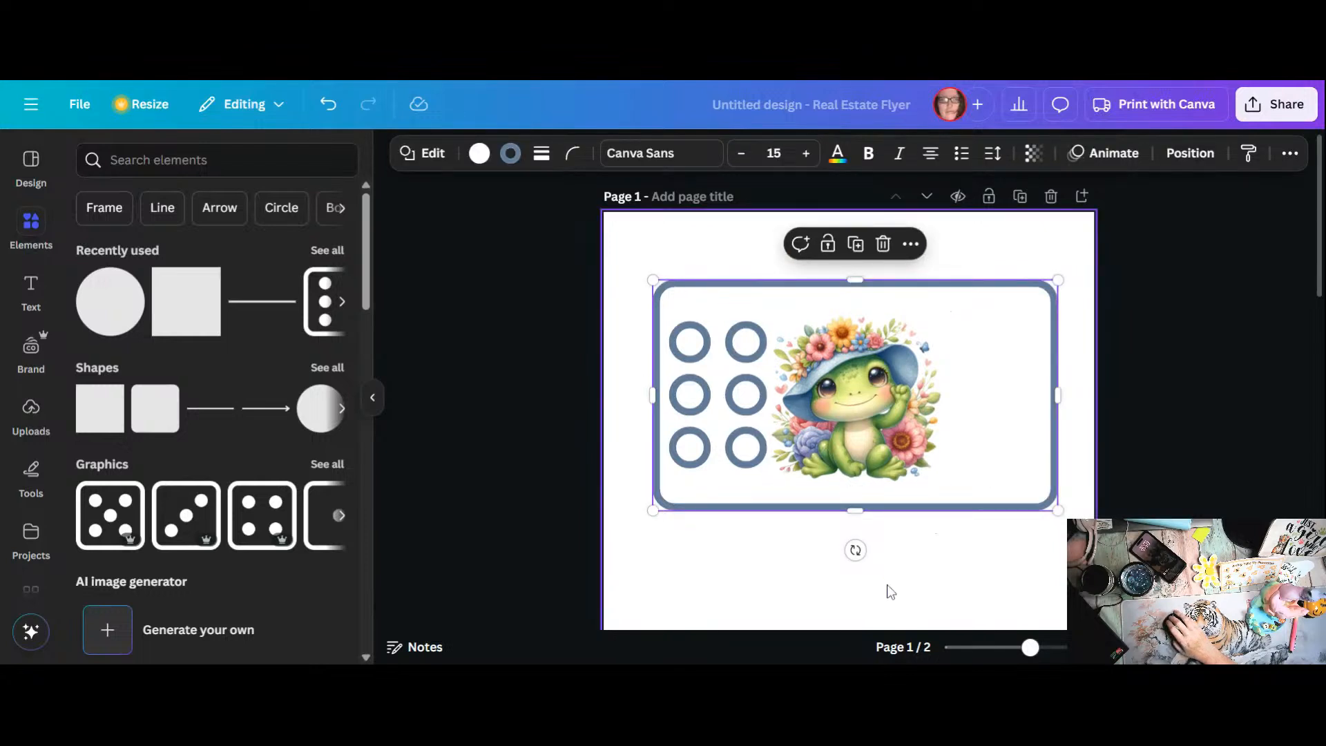
# Step: Duplicate the six-circle grid on page 2 again and move the copy onto page 1, to the right of the frog
pyautogui.scroll(-5, 880, 580)
pyautogui.scroll(-4, 848, 552)
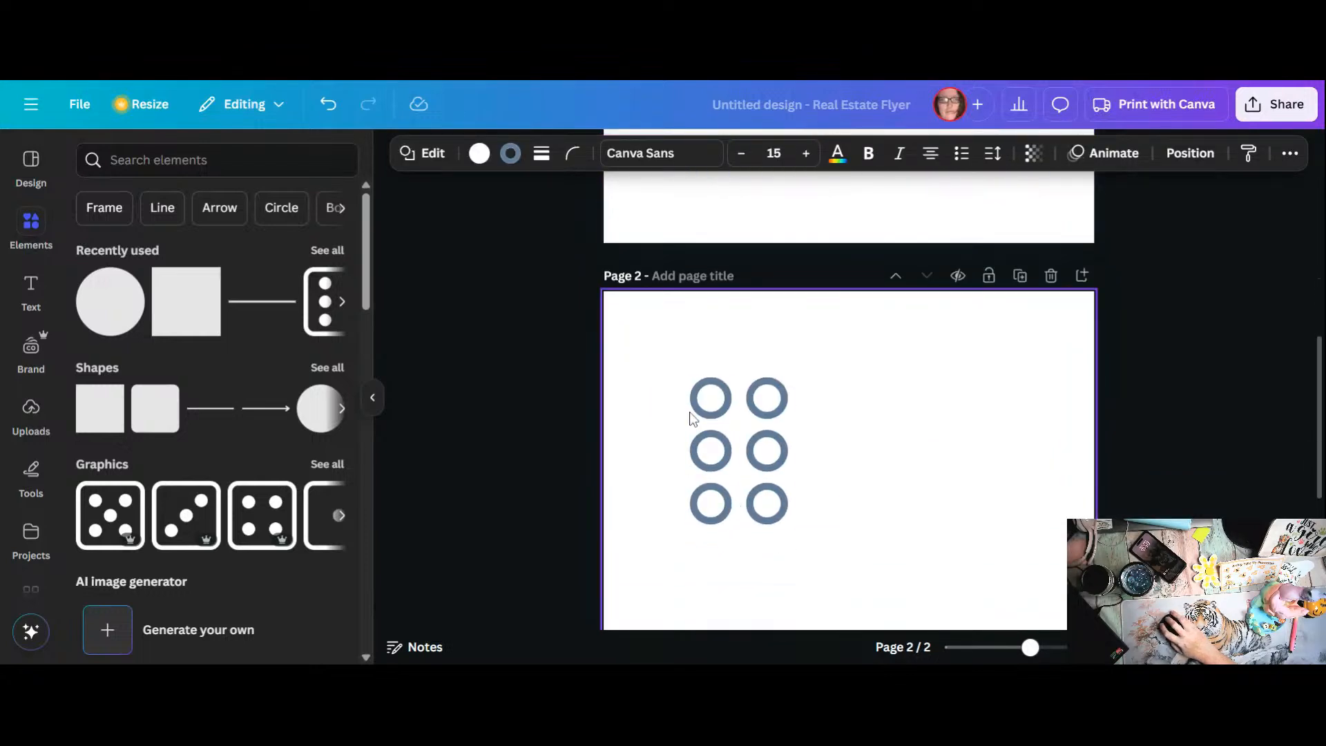
pyautogui.moveTo(676, 390); pyautogui.dragTo(812, 533)
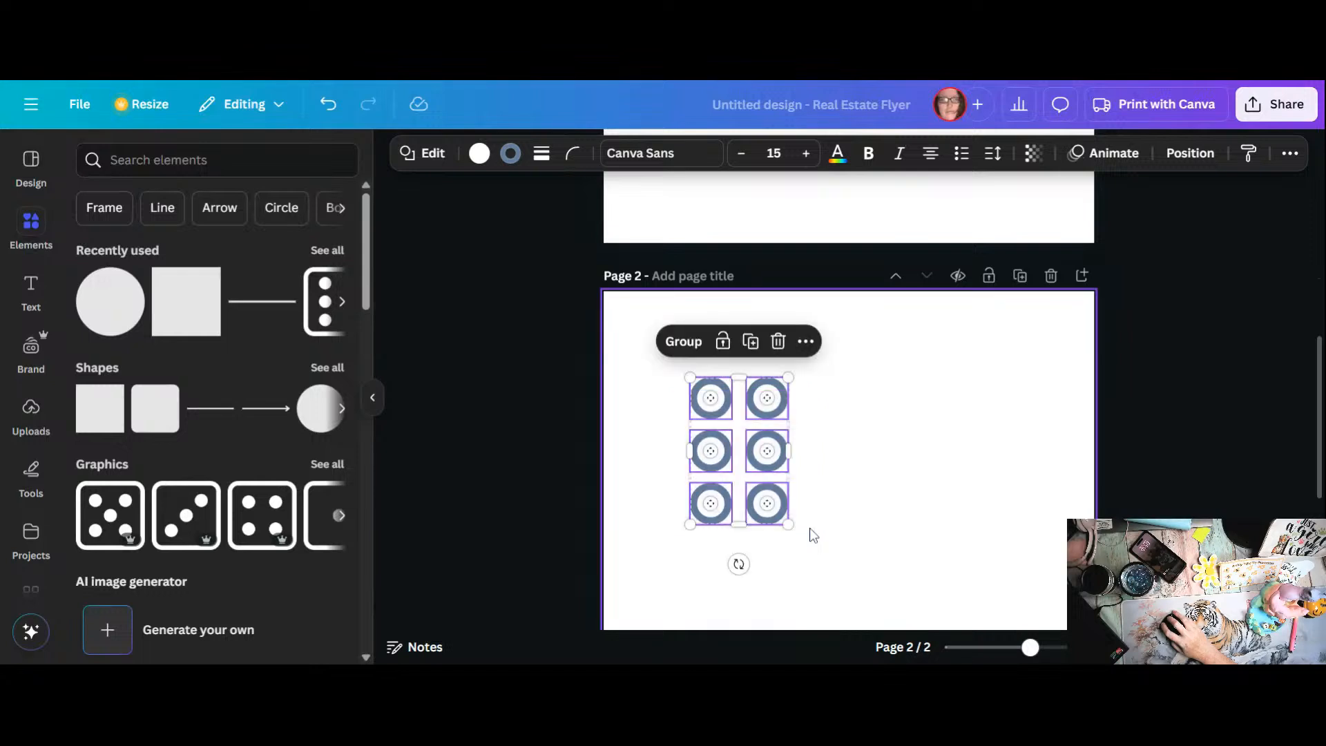
pyautogui.click(754, 353)
pyautogui.moveTo(750, 414); pyautogui.dragTo(983, 350)
pyautogui.scroll(5, 971, 384)
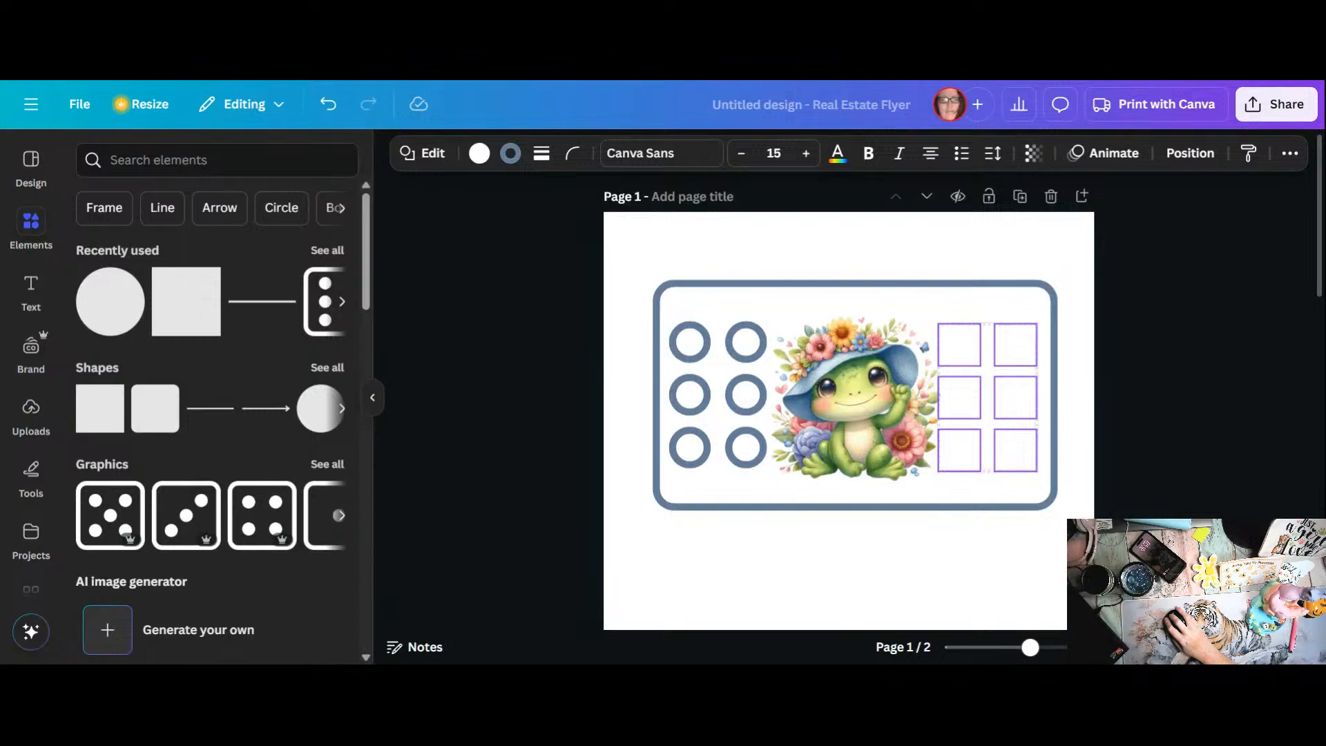
# Step: Align the right-hand circle grid level with the left-hand grid, between the frog and the frame's right border
pyautogui.moveTo(988, 398); pyautogui.dragTo(997, 397)
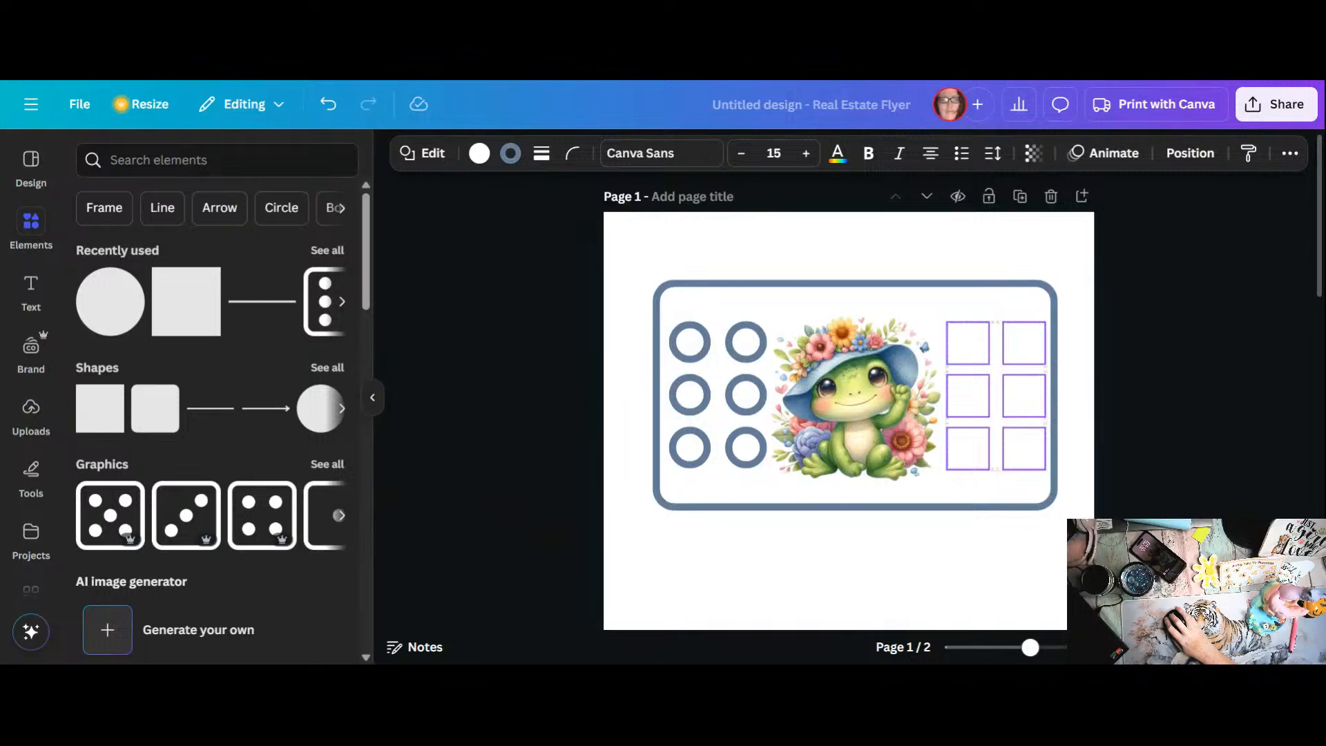
pyautogui.moveTo(996, 397); pyautogui.dragTo(996, 397)
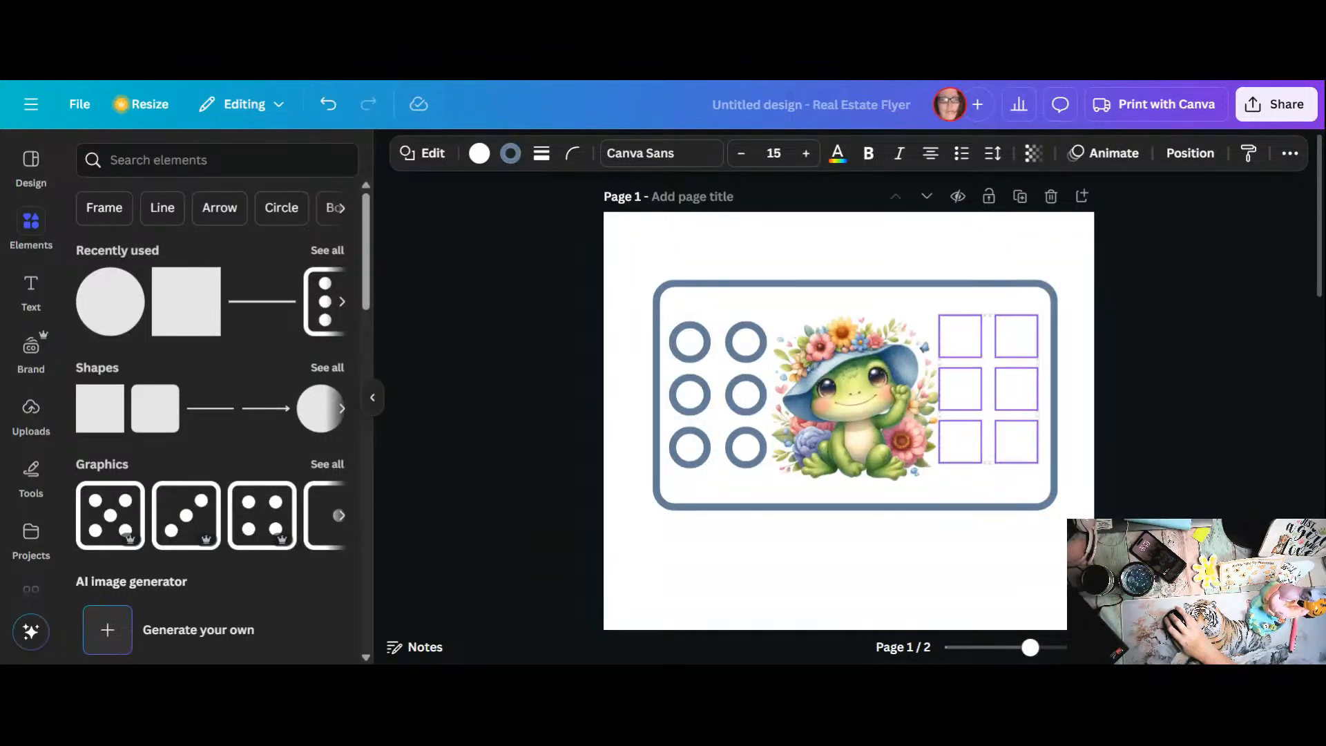
pyautogui.moveTo(996, 396); pyautogui.dragTo(996, 397)
pyautogui.press('Up')
pyautogui.press('Up')
pyautogui.press('Up')
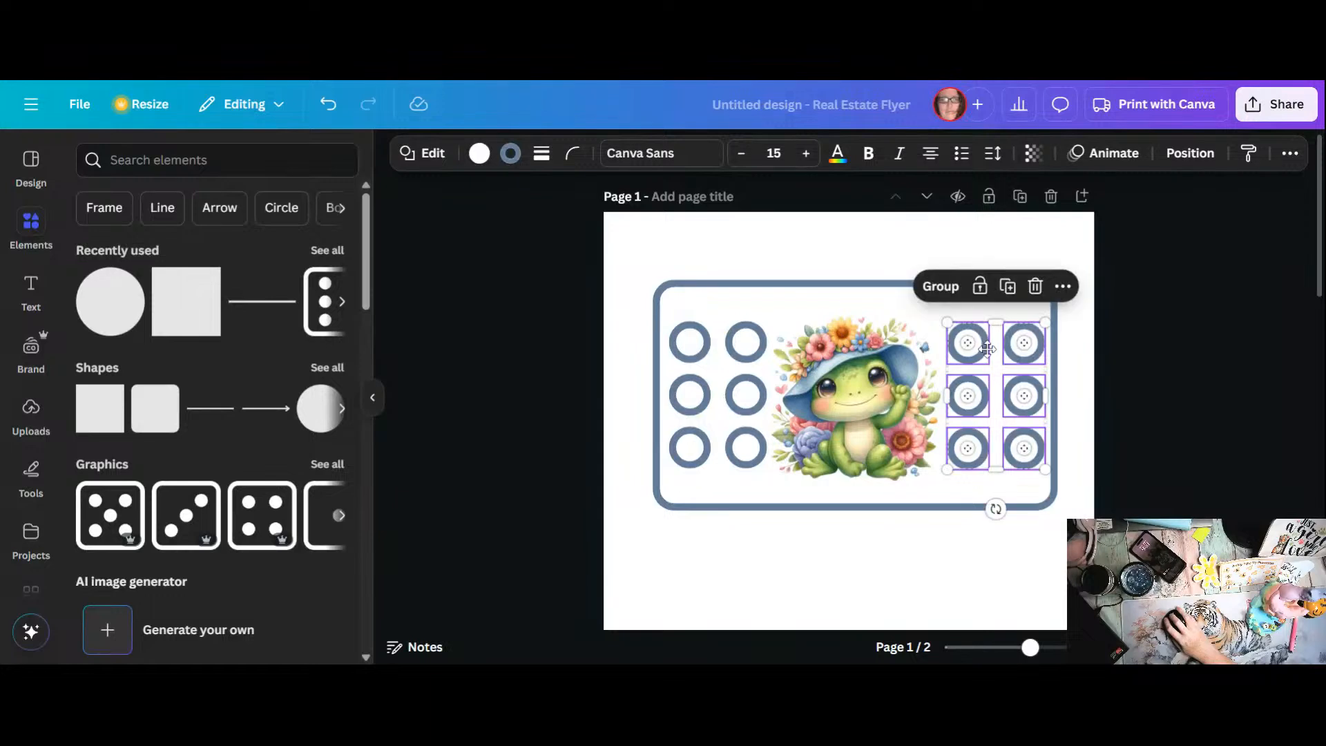
pyautogui.click(910, 543)
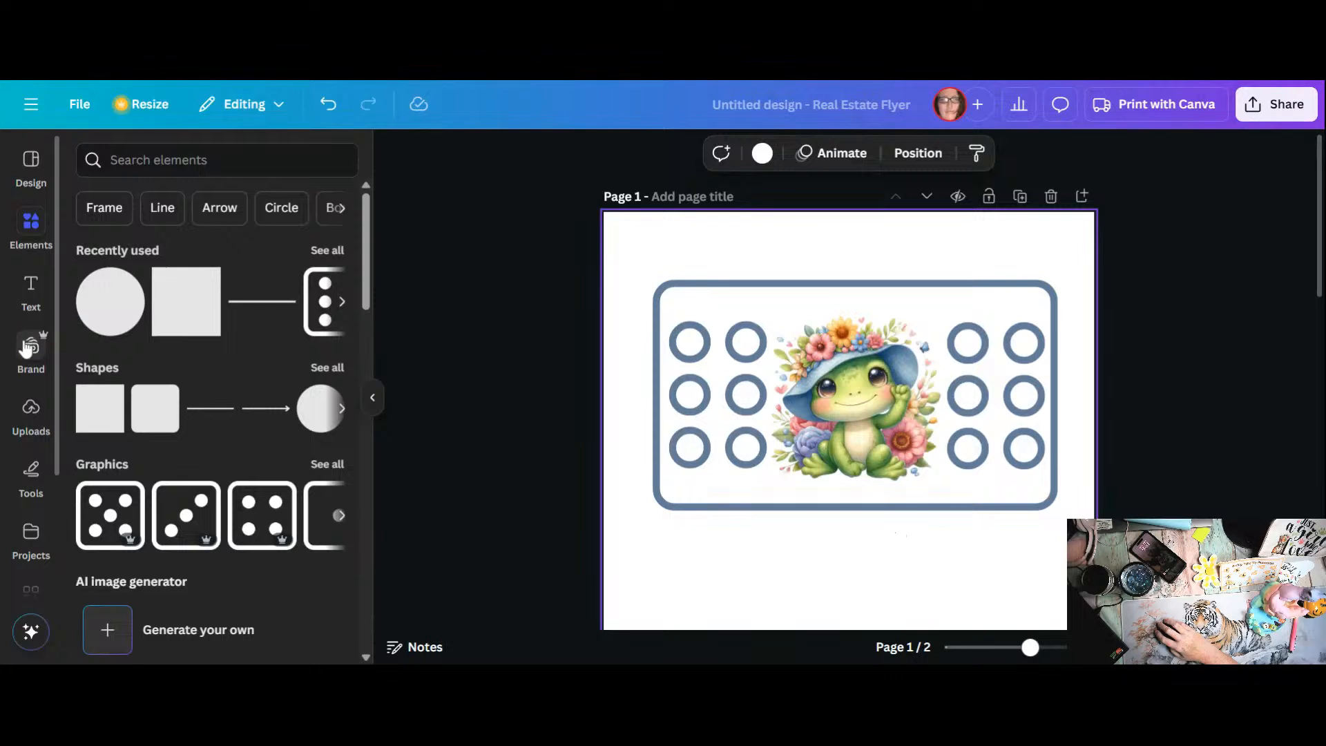
# Step: Add a heading text box to page 1 and set its font to Comic Sans
pyautogui.click(30, 302)
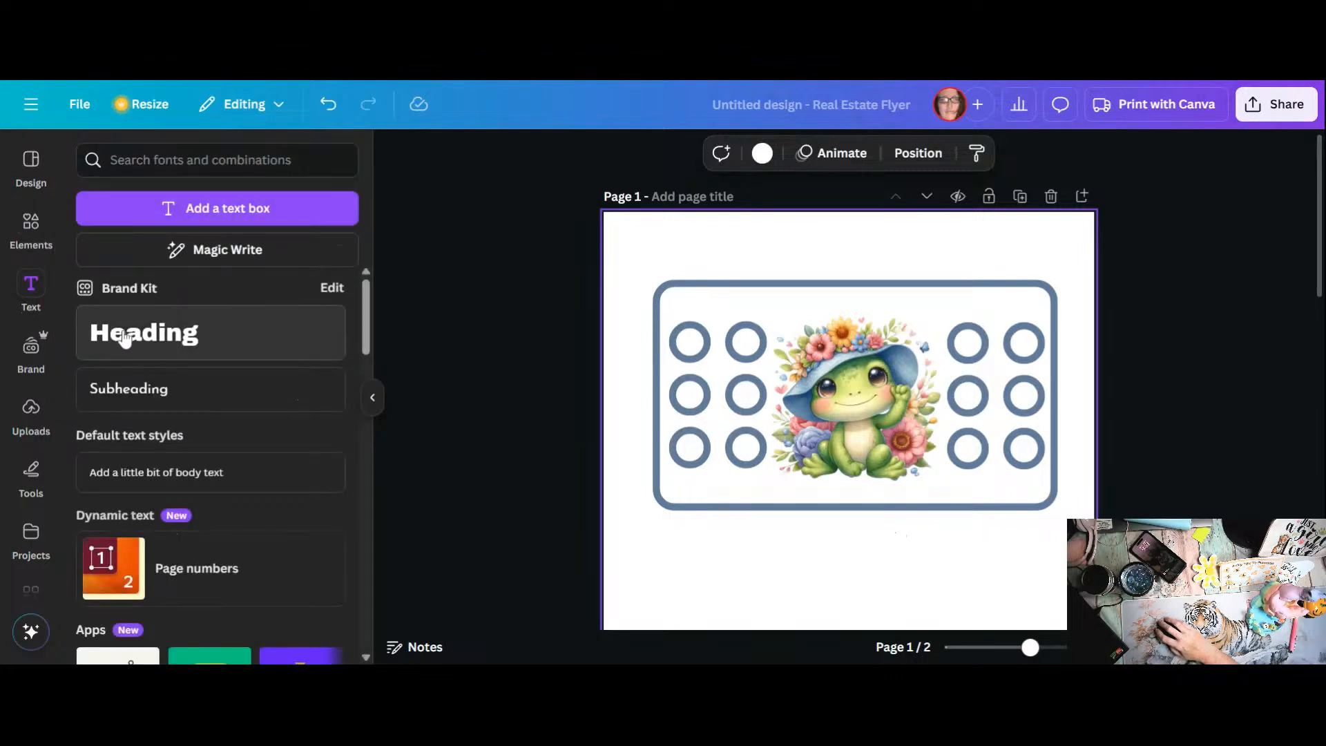
pyautogui.click(125, 339)
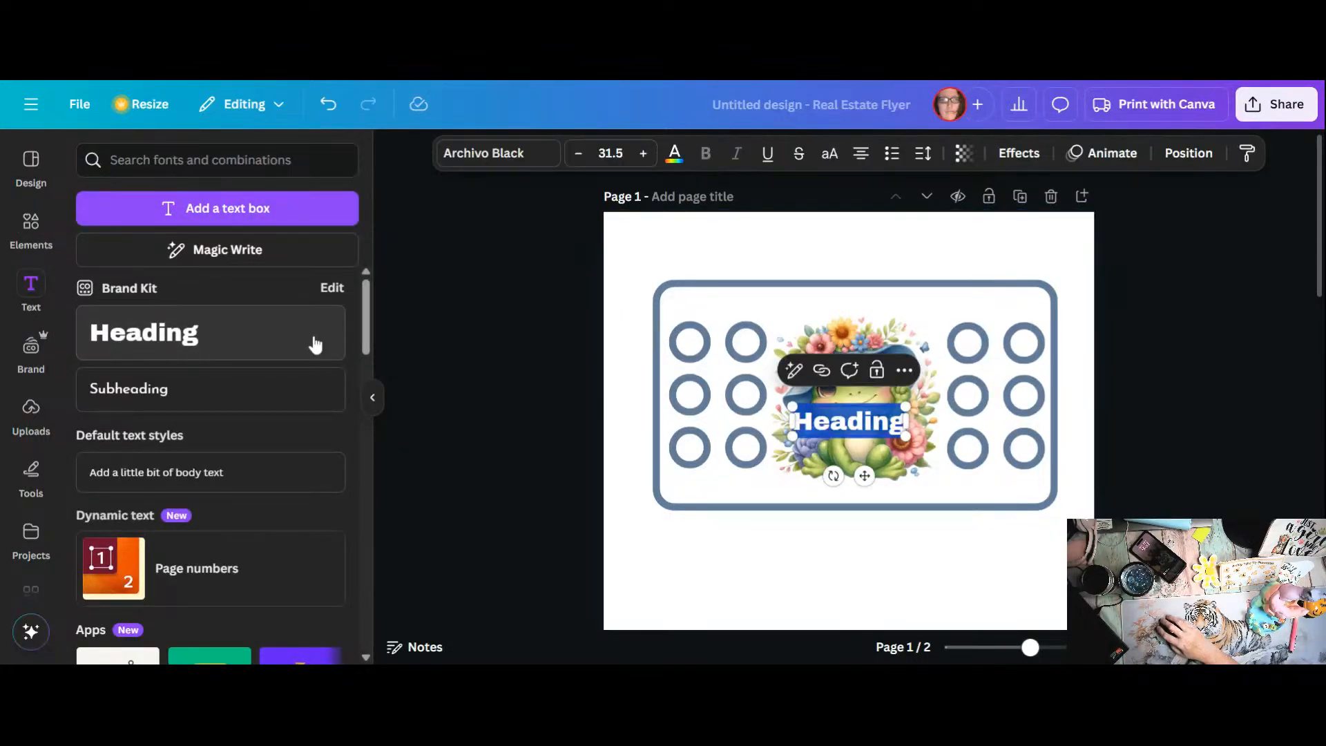
pyautogui.click(502, 164)
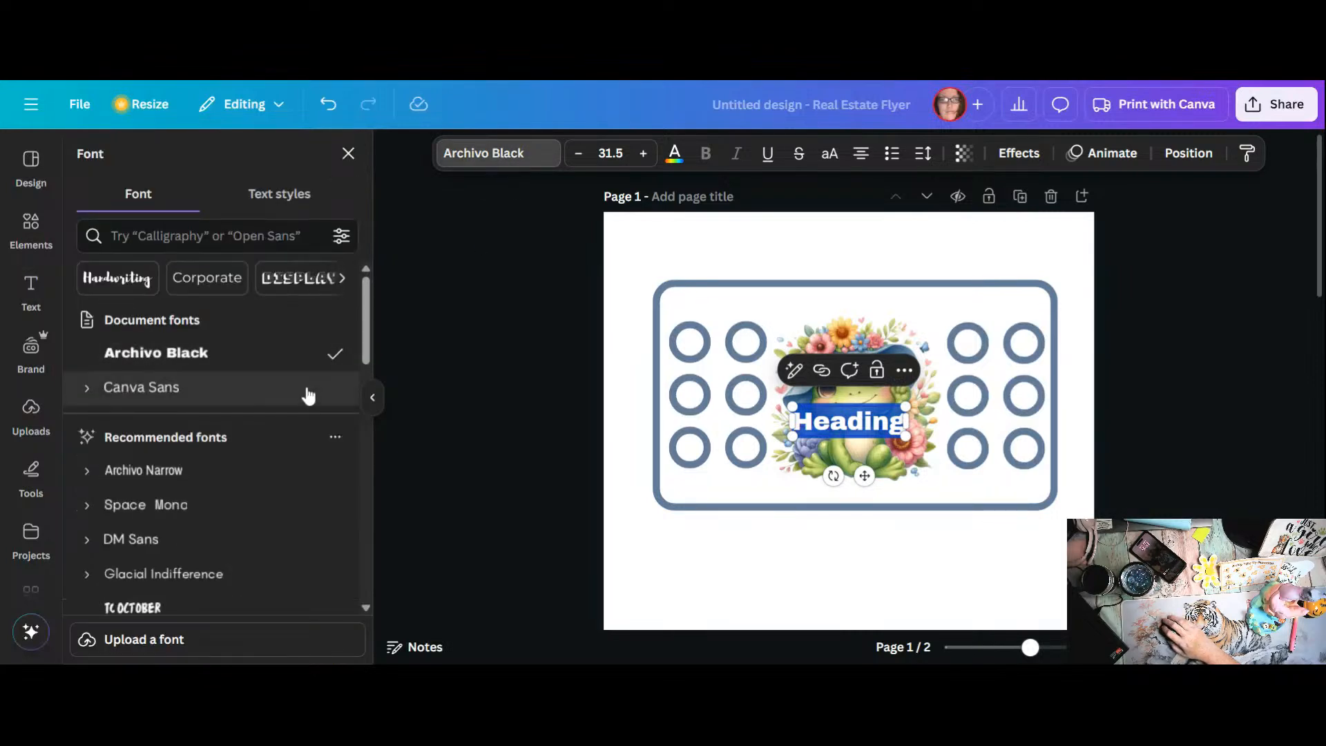
pyautogui.scroll(-1, 297, 404)
pyautogui.scroll(-3, 295, 404)
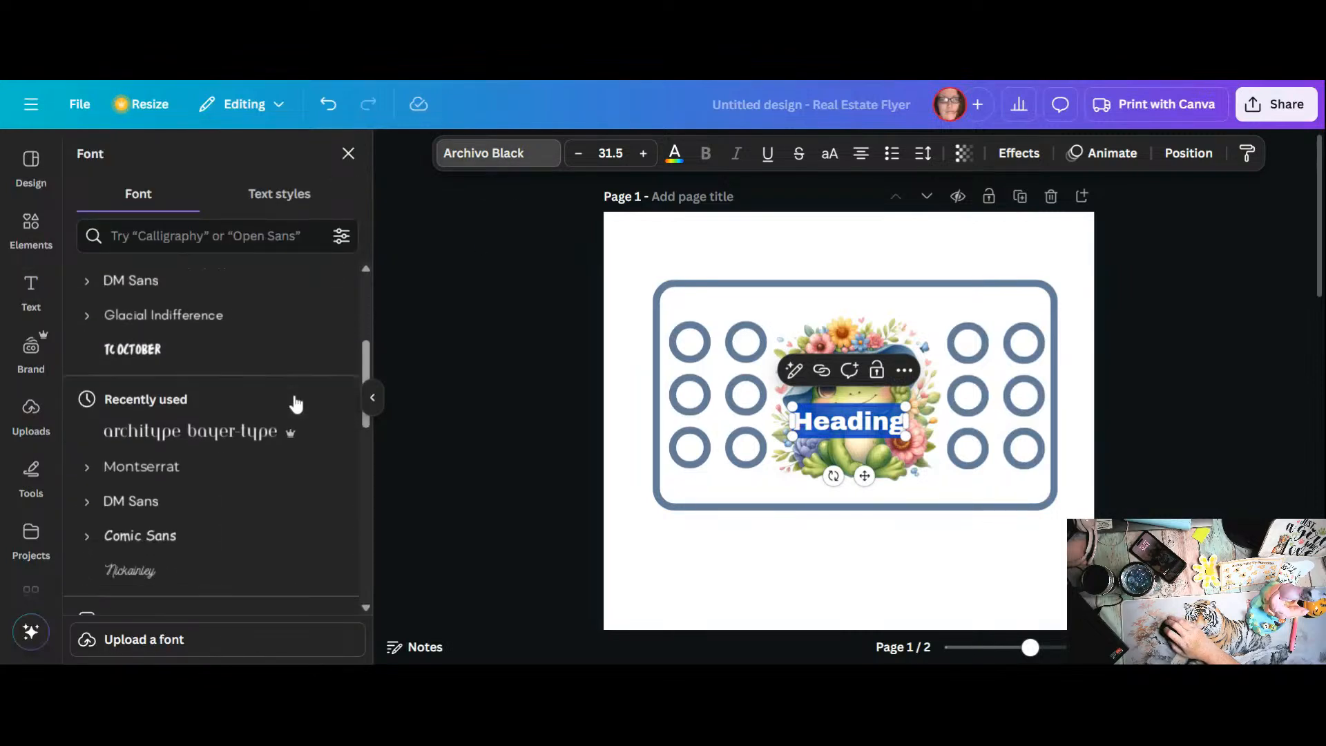
pyautogui.scroll(-2, 296, 404)
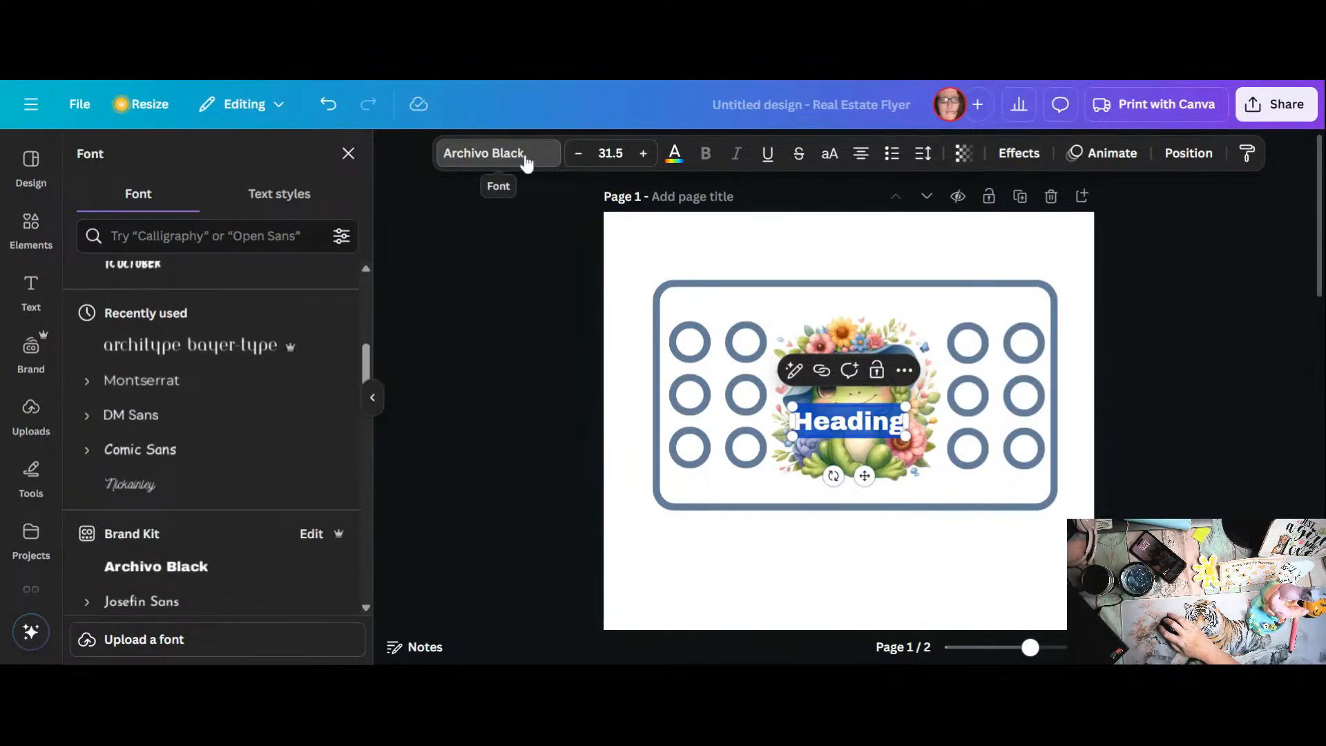
pyautogui.scroll(-5, 276, 371)
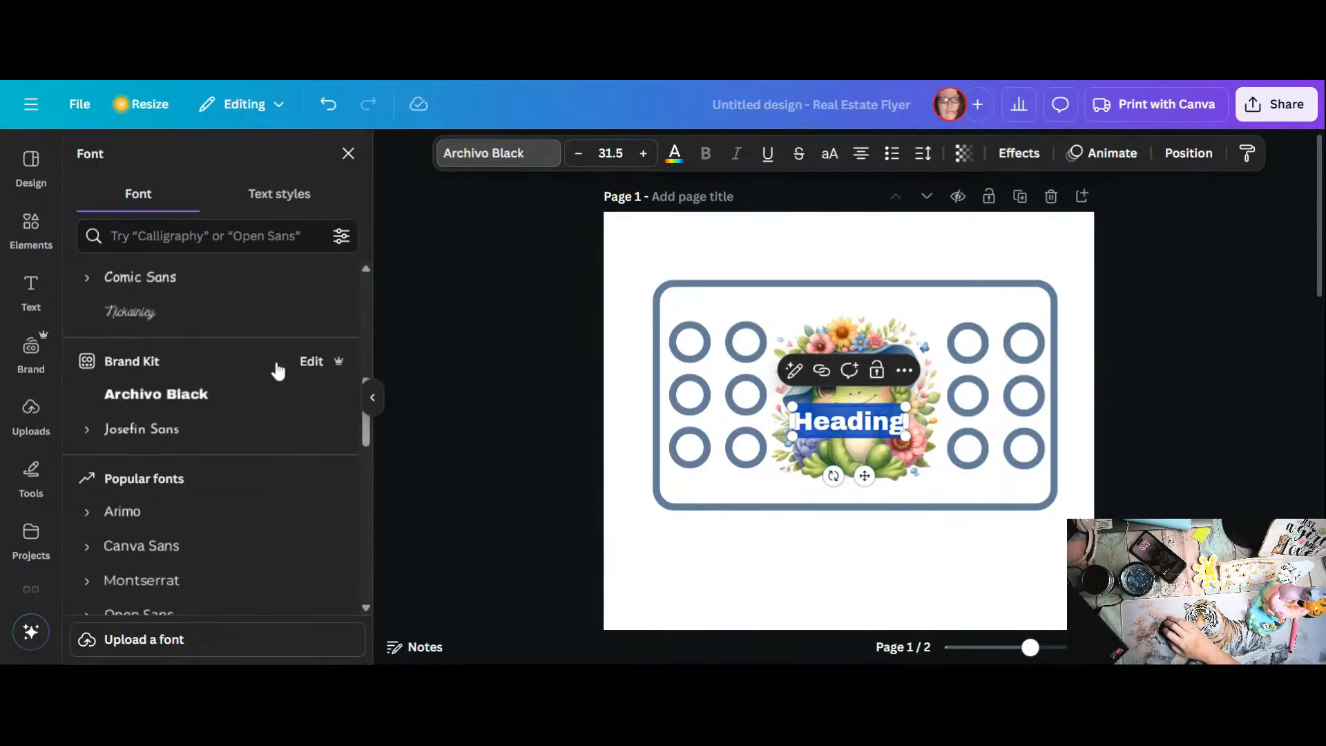
pyautogui.scroll(-3, 278, 372)
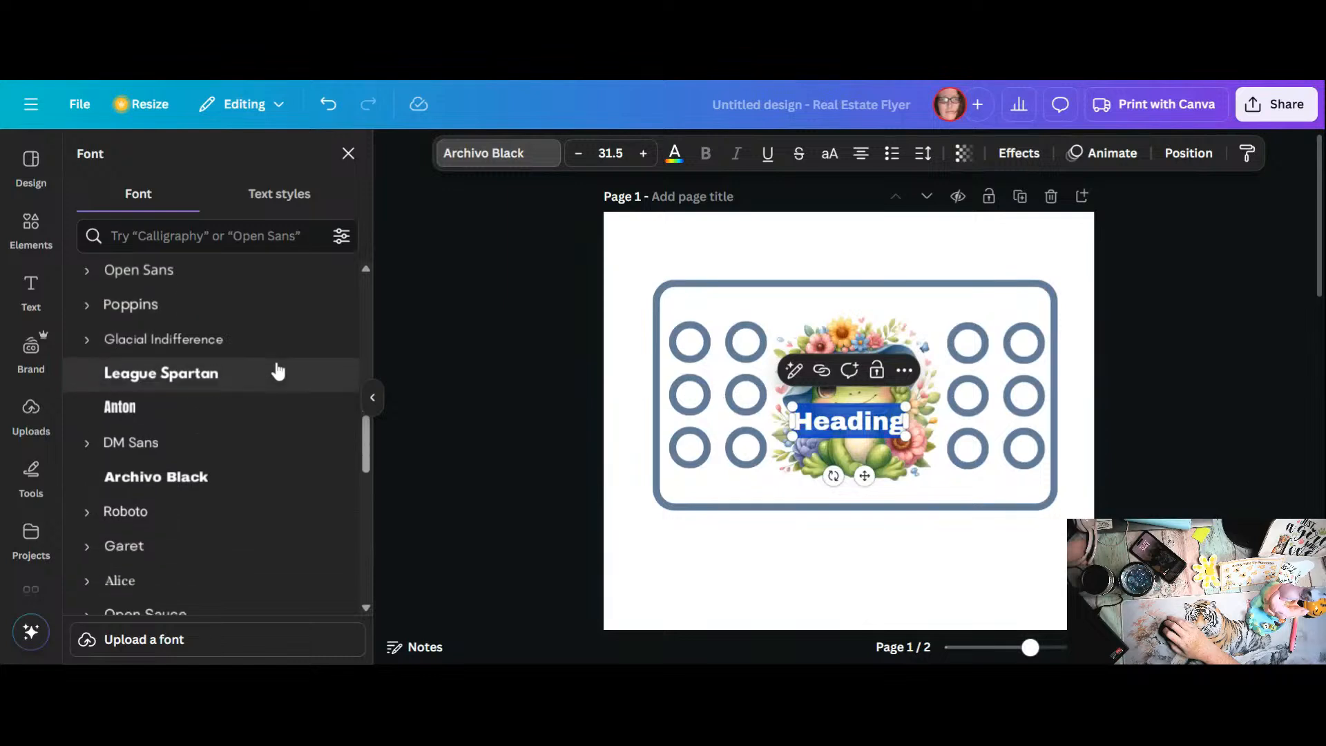
pyautogui.scroll(-3, 276, 369)
pyautogui.scroll(-3, 277, 366)
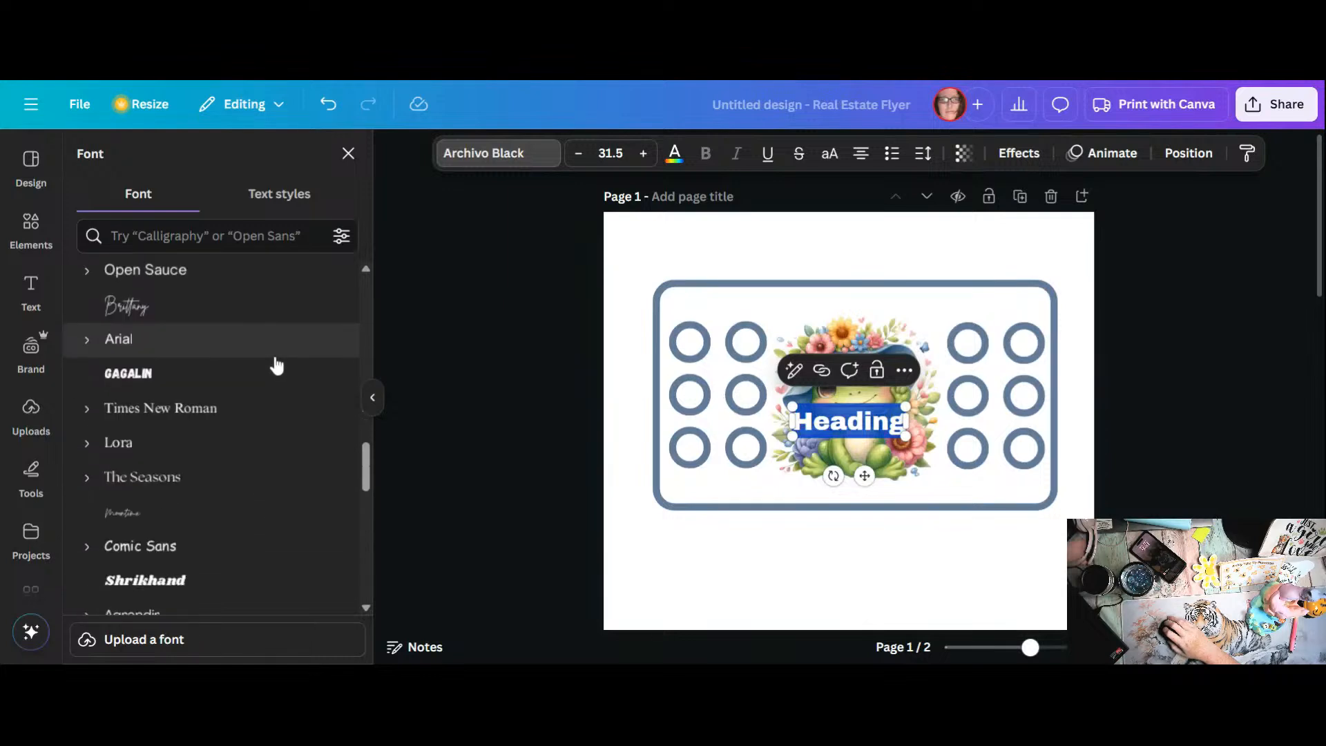
pyautogui.scroll(-3, 276, 362)
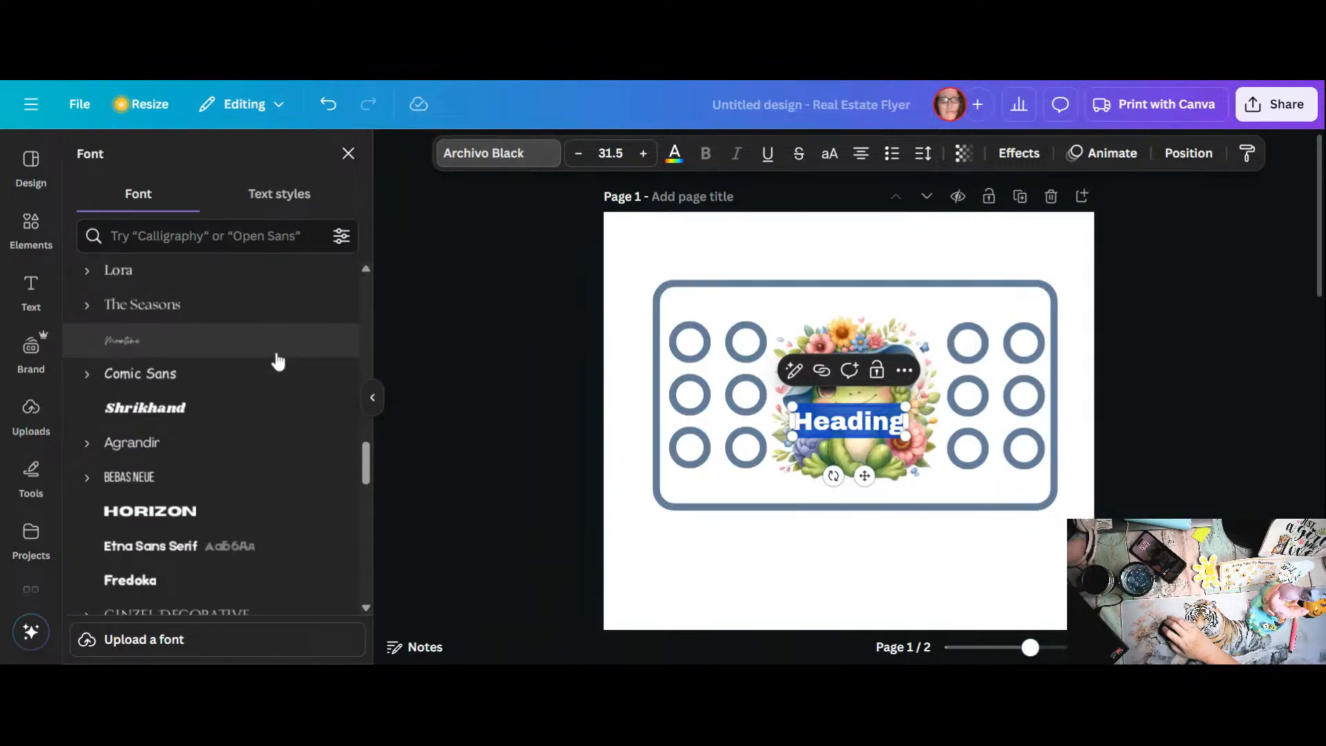
pyautogui.scroll(-3, 277, 361)
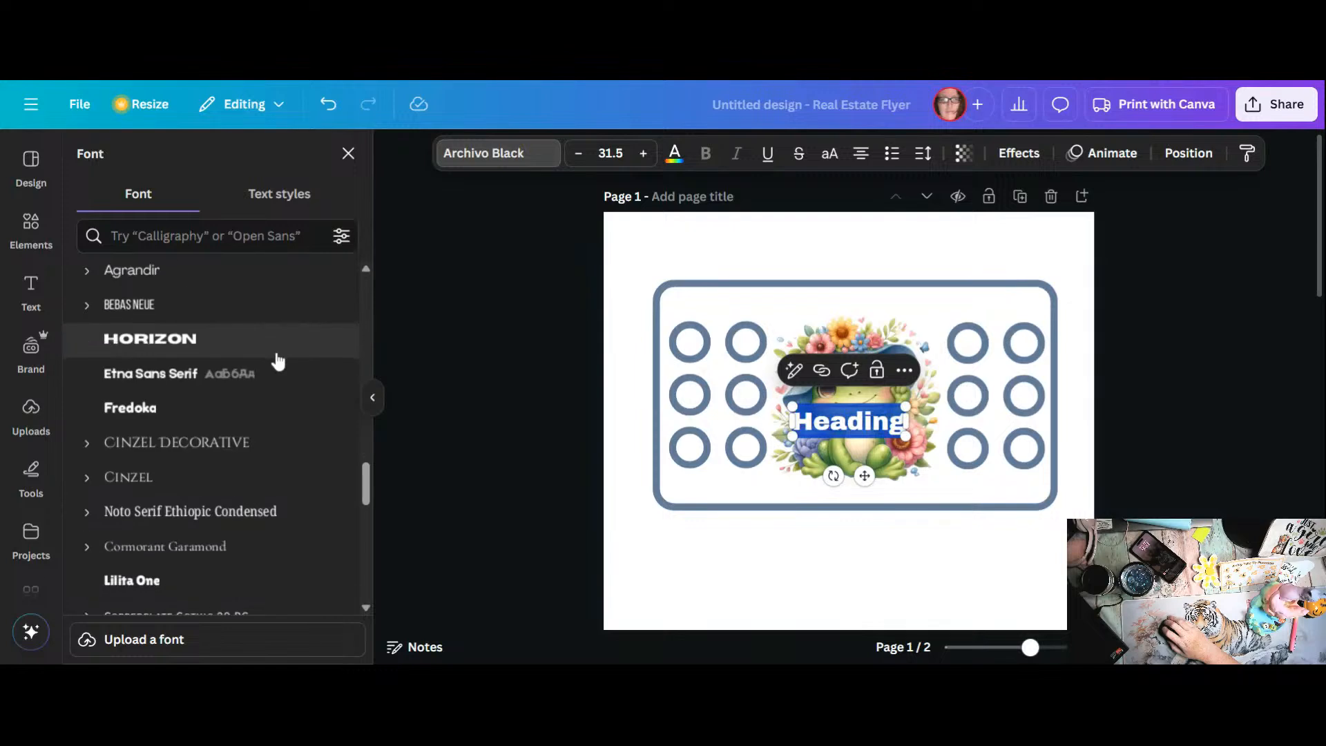
pyautogui.scroll(-3, 278, 360)
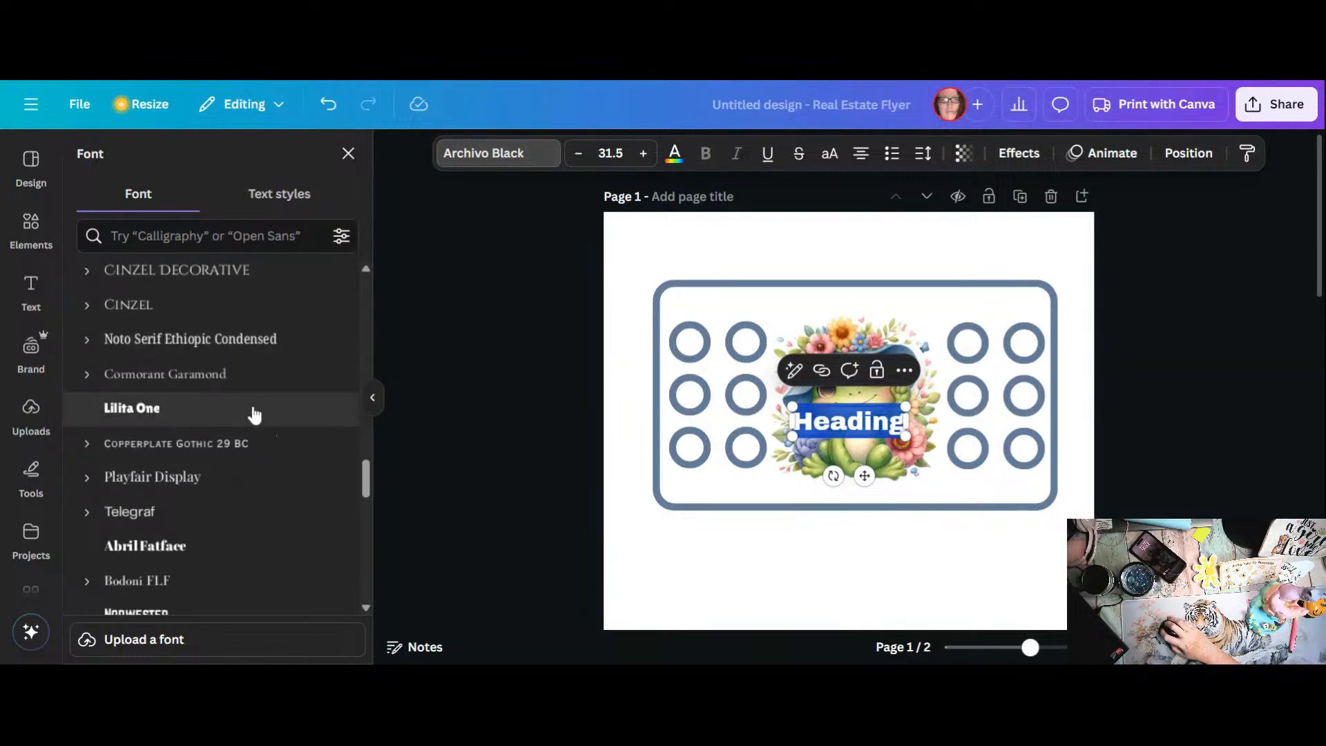
pyautogui.scroll(-3, 252, 413)
pyautogui.scroll(15, 253, 411)
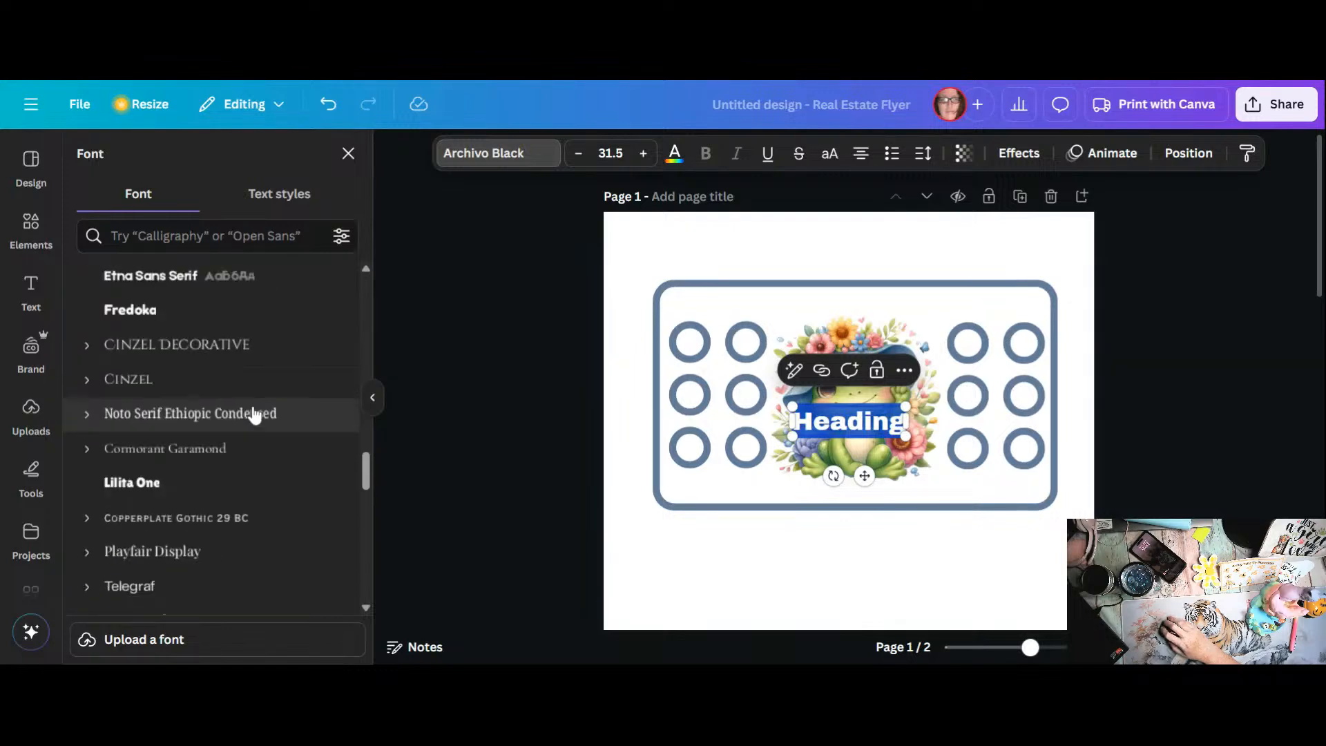
pyautogui.scroll(10, 257, 411)
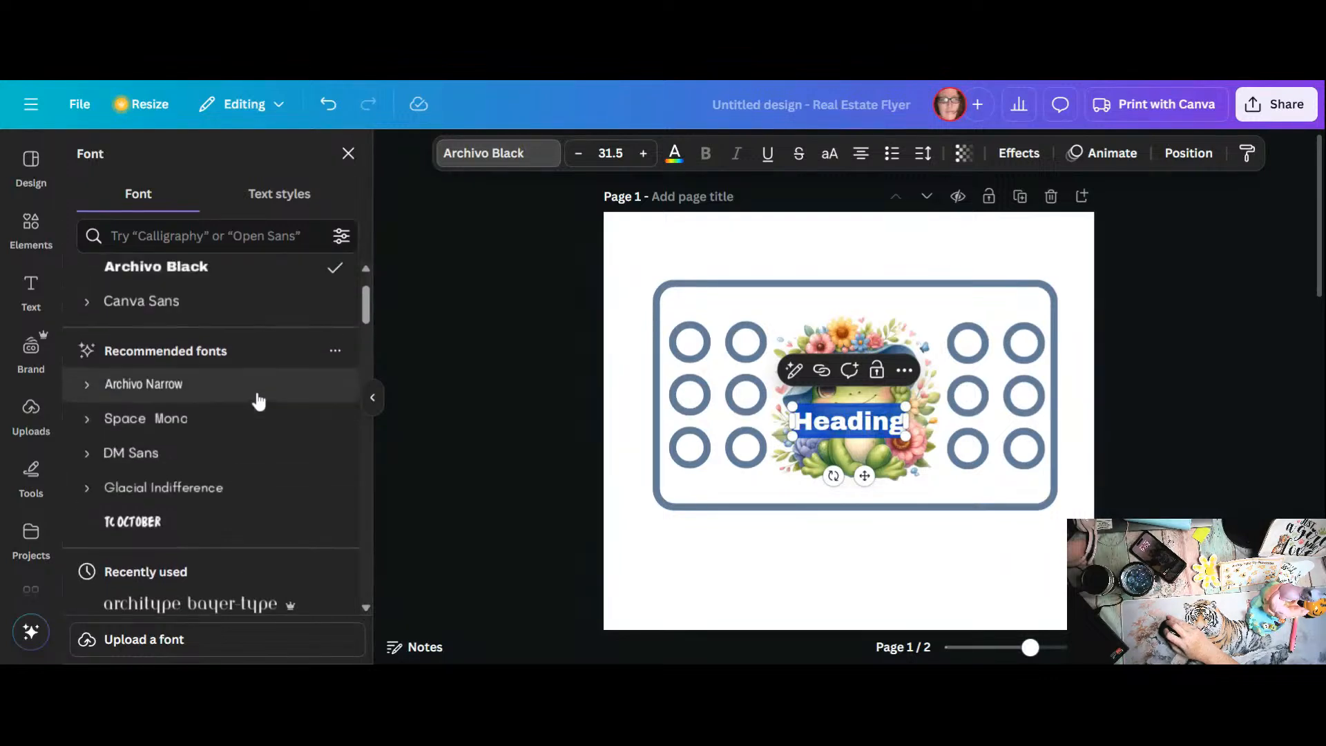
pyautogui.scroll(-3, 259, 401)
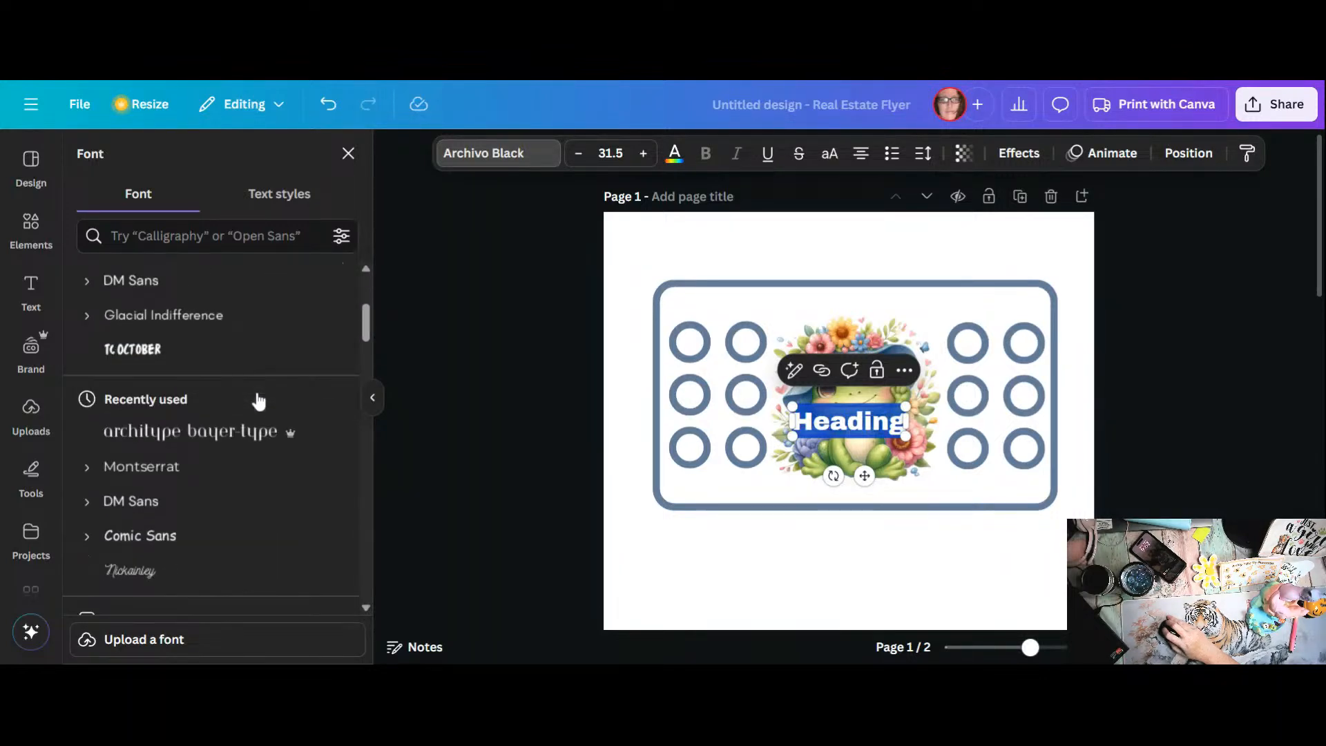
pyautogui.scroll(-2, 259, 401)
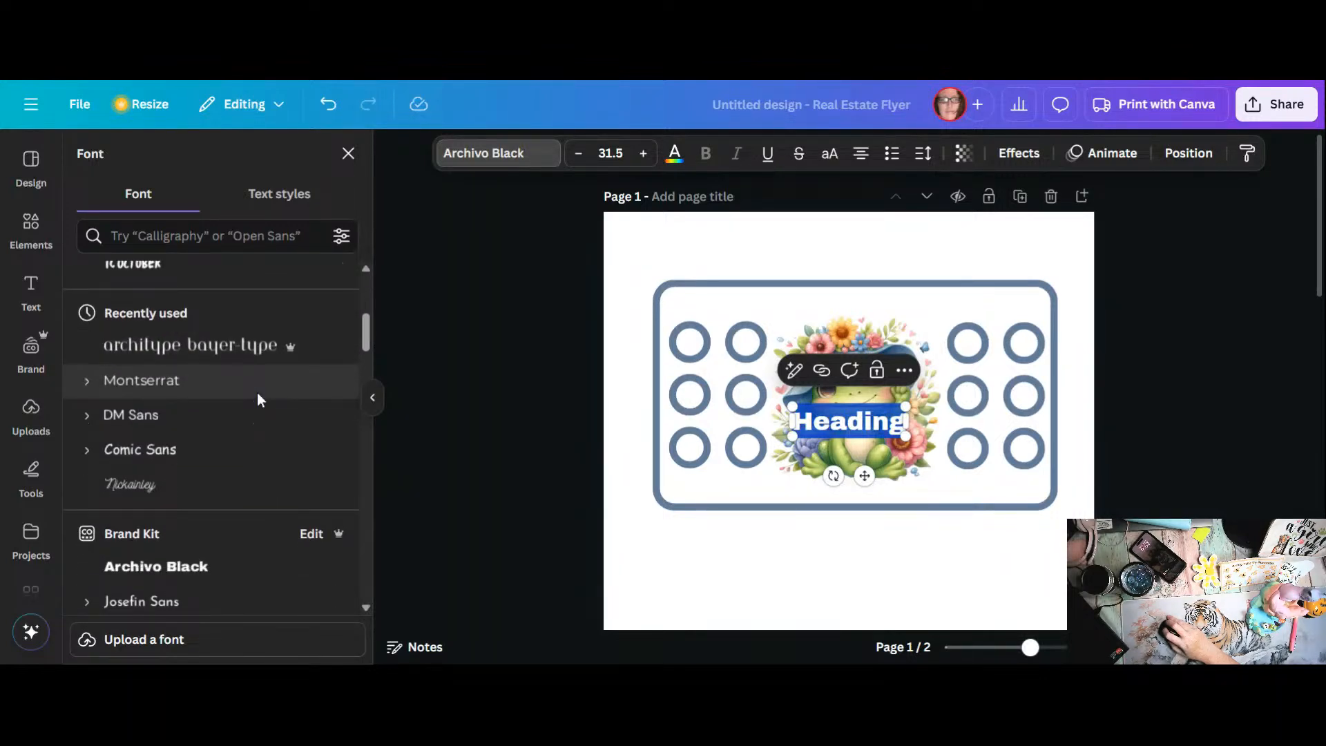
pyautogui.scroll(-2, 258, 400)
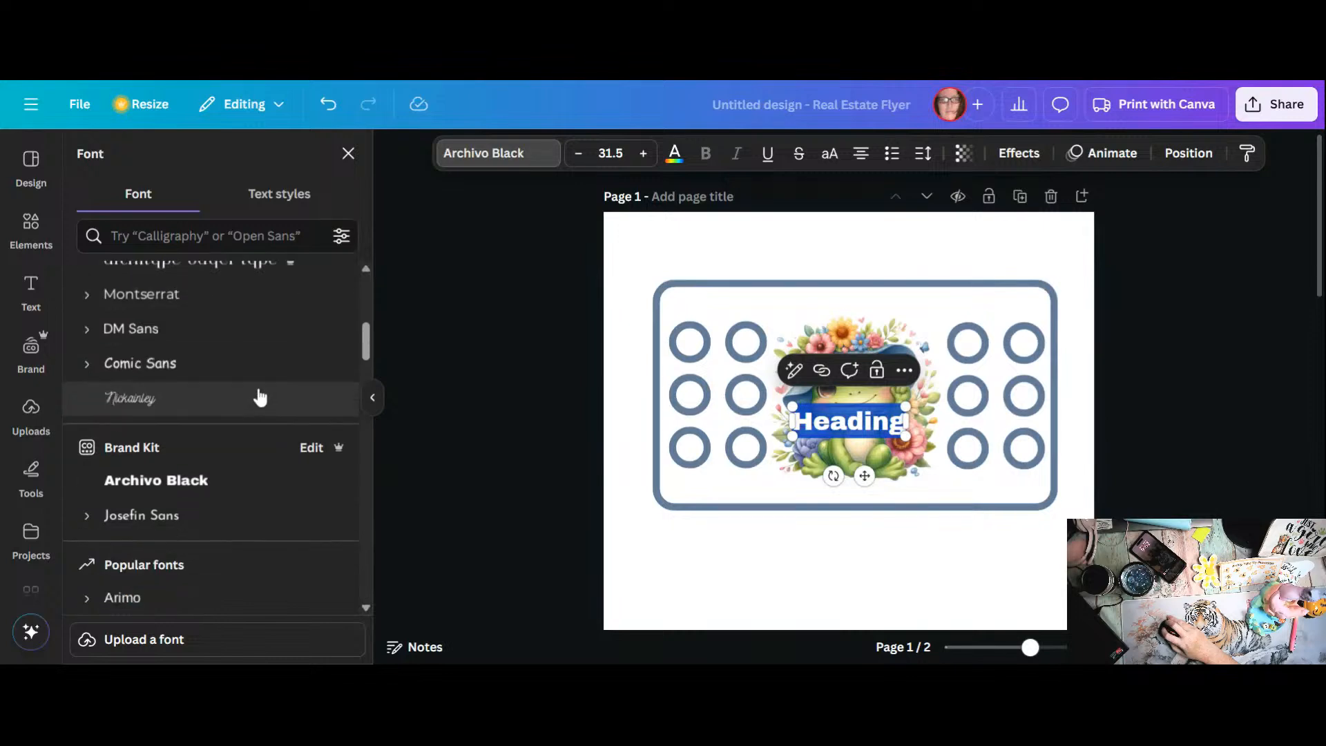
pyautogui.click(241, 372)
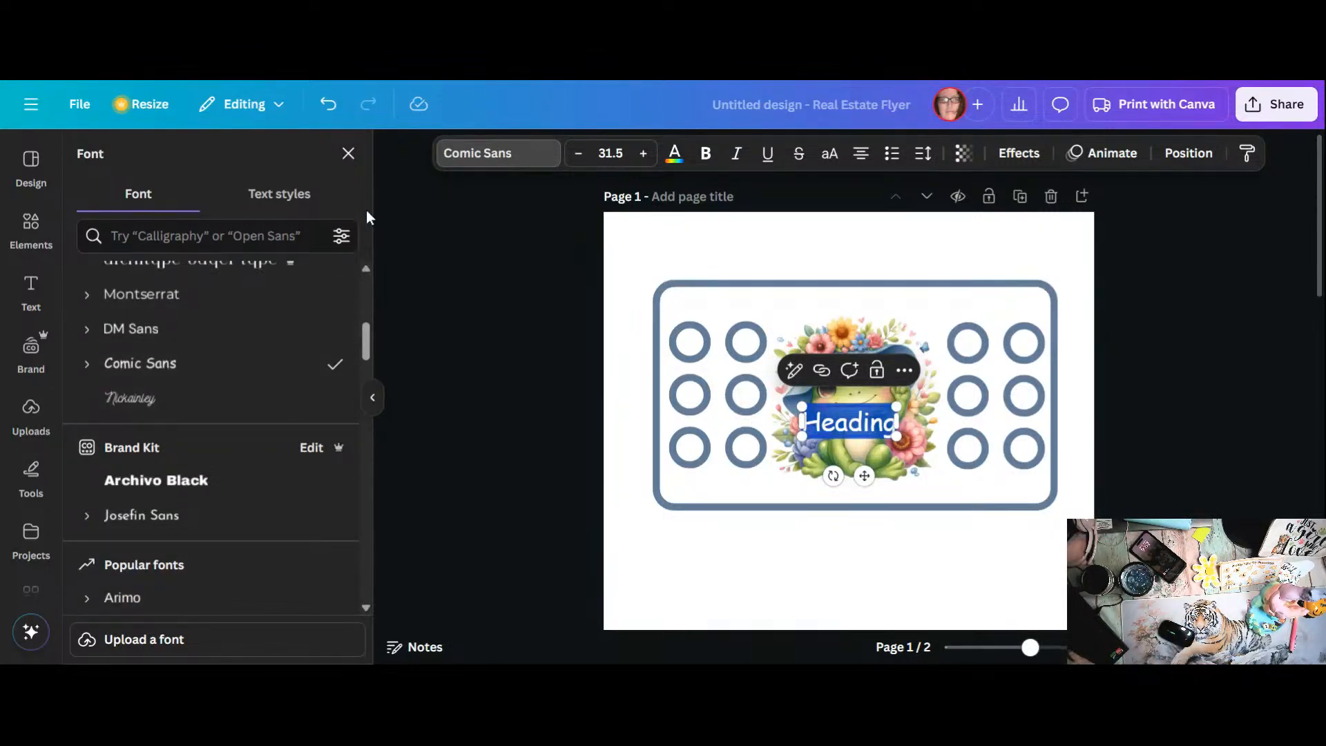
# Step: Replace the heading's placeholder text with "Roll And Save"
pyautogui.write('Roll And Sa')
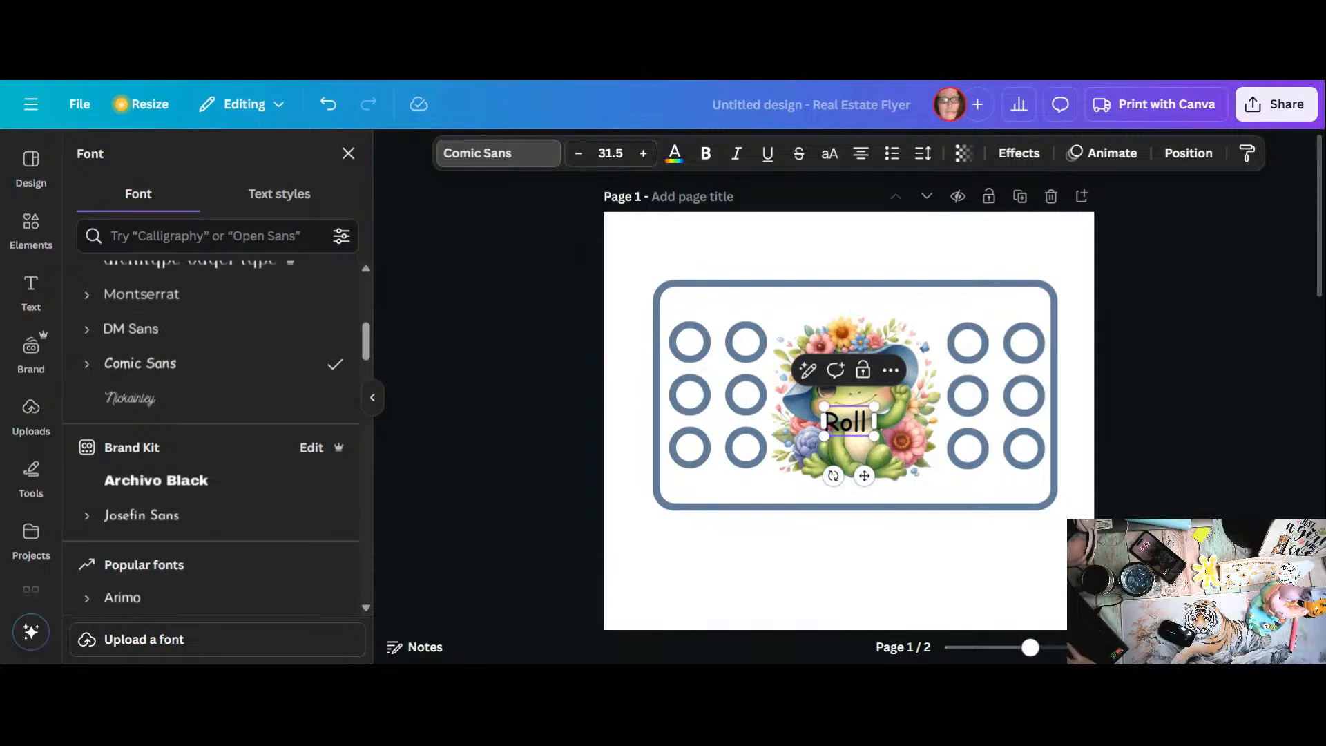
pyautogui.write('ve')
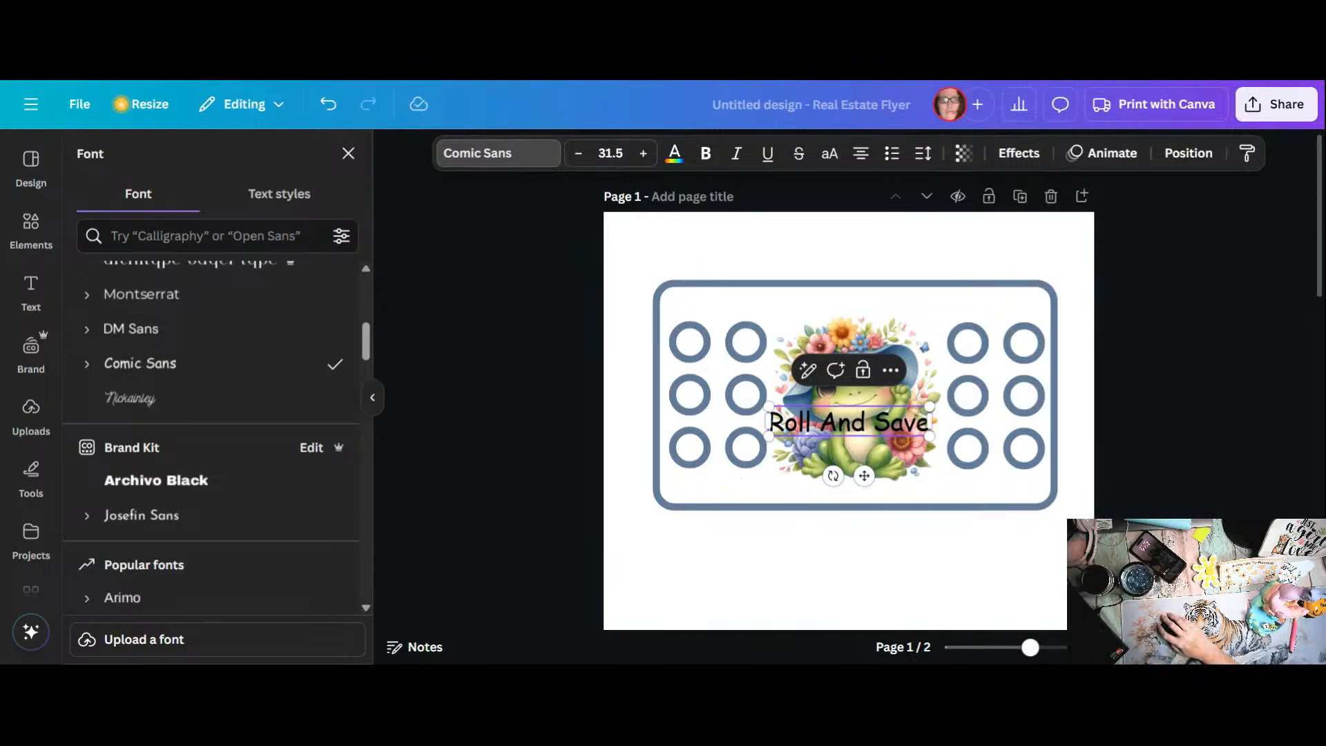
# Step: Color the "Roll And Save" title with the document blue #647c9b and make it bold
pyautogui.doubleClick(843, 420)
pyautogui.hotkey('ctrl', 'a')
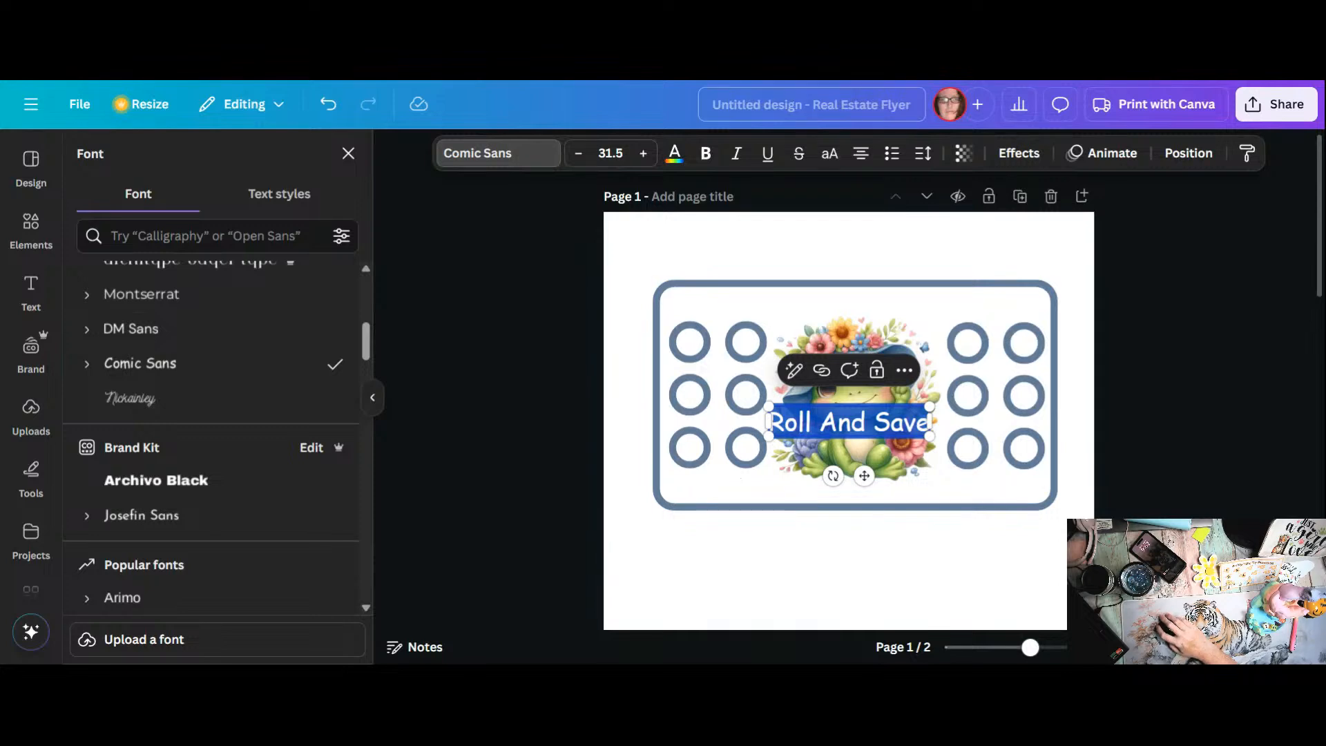
pyautogui.click(680, 166)
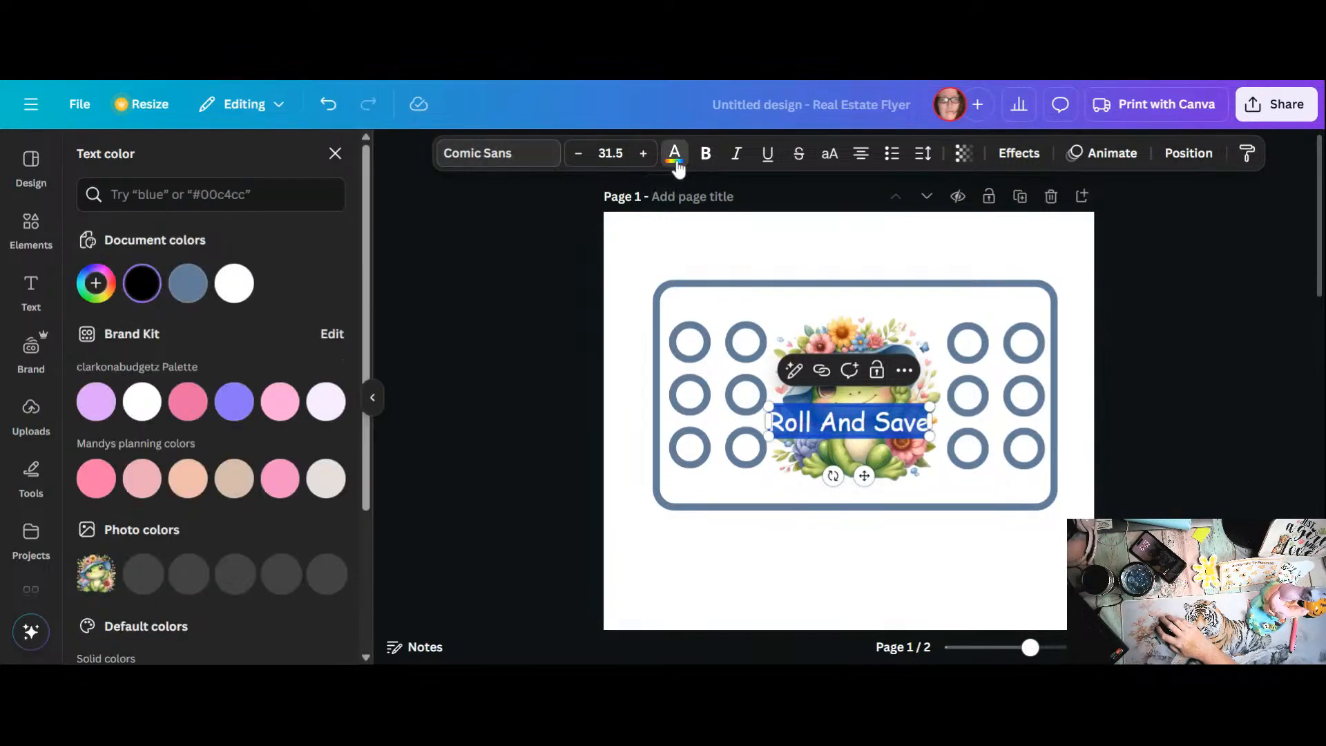
pyautogui.click(188, 284)
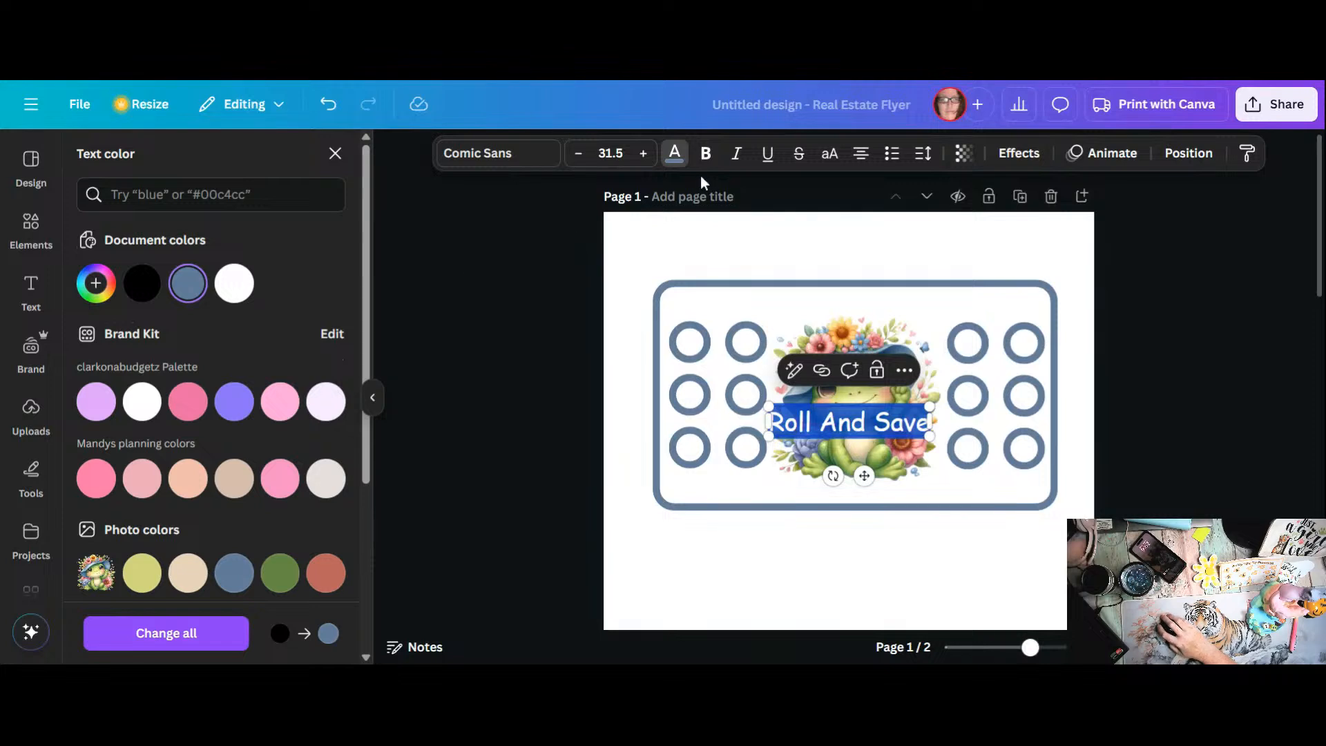
pyautogui.click(706, 153)
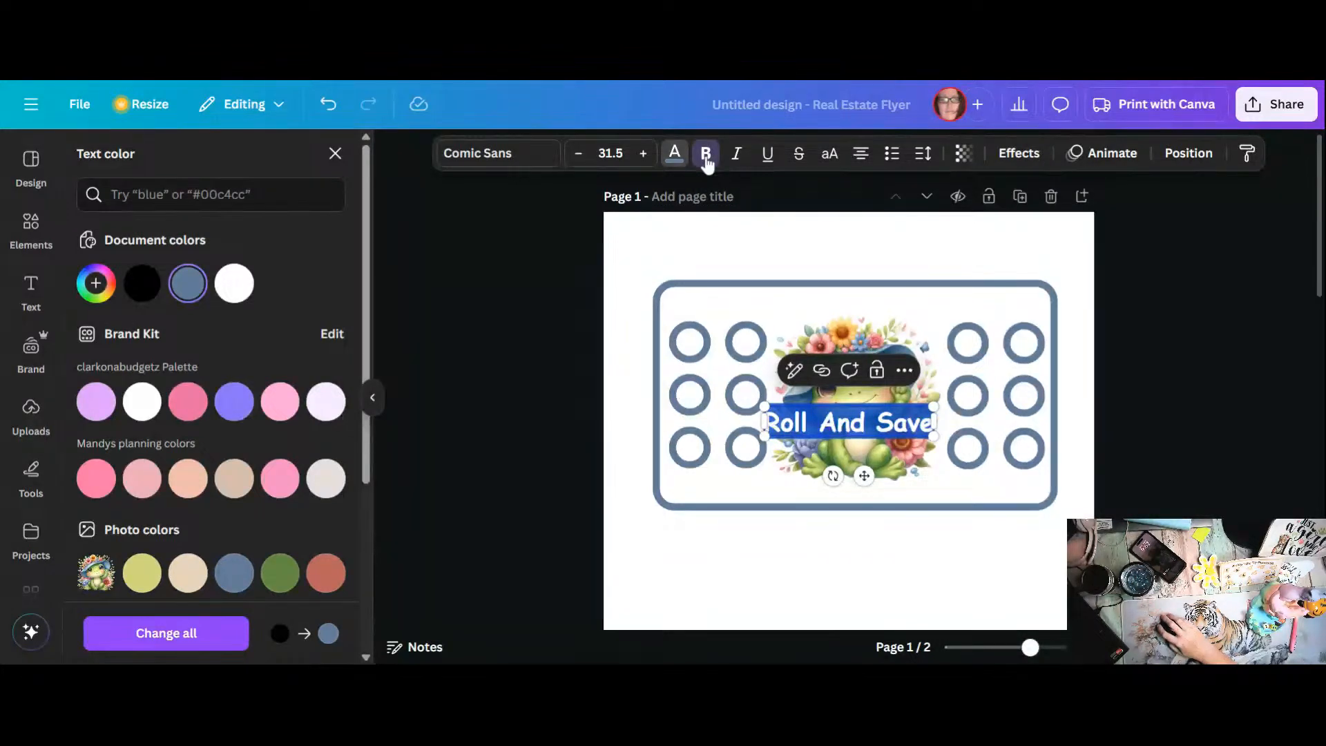
# Step: Move the title above the frog, just inside the frame's upper border
pyautogui.click(964, 497)
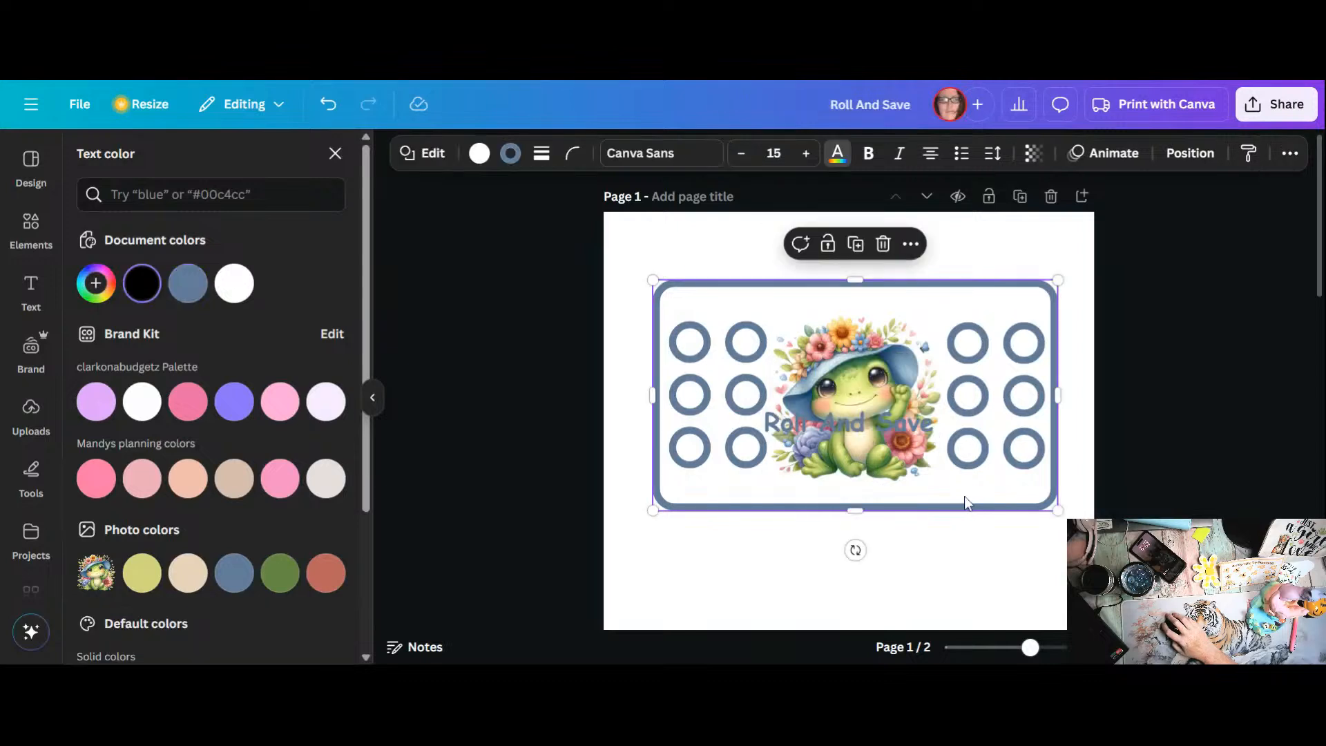
pyautogui.moveTo(862, 424); pyautogui.dragTo(864, 307)
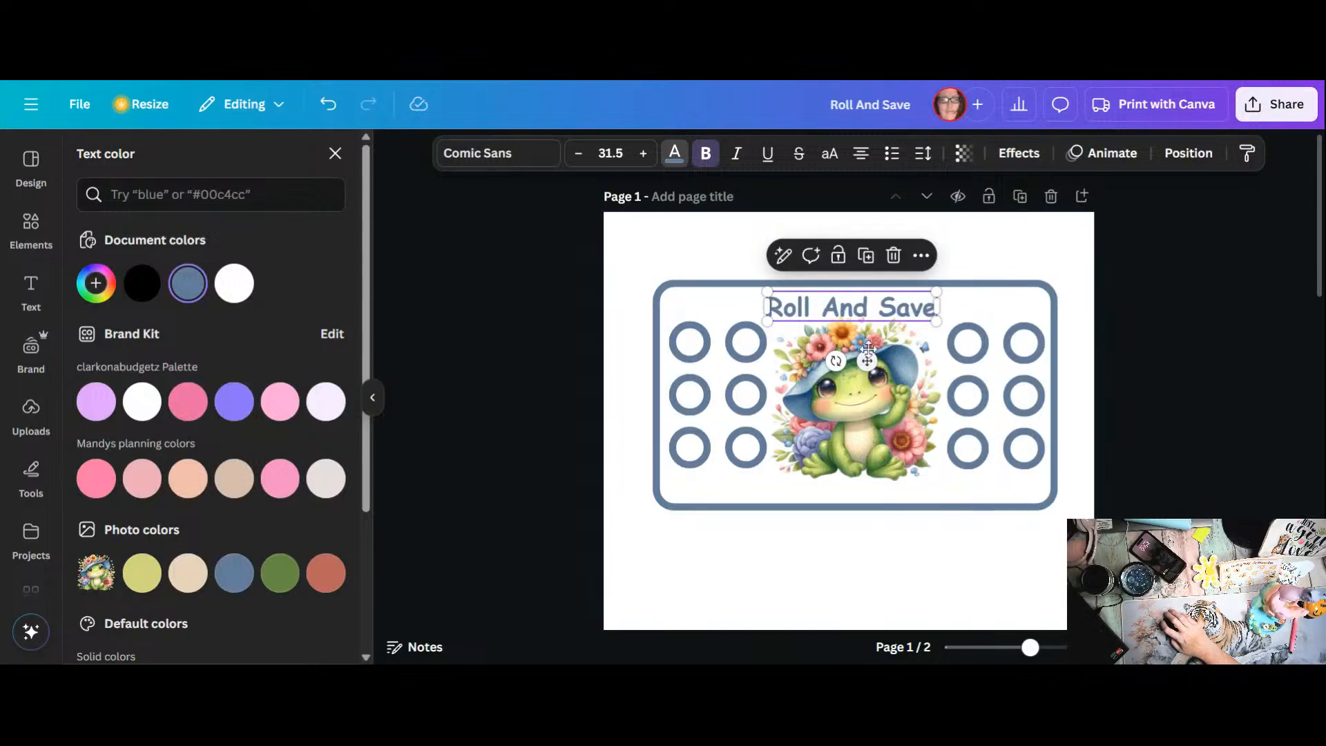
pyautogui.doubleClick(842, 308)
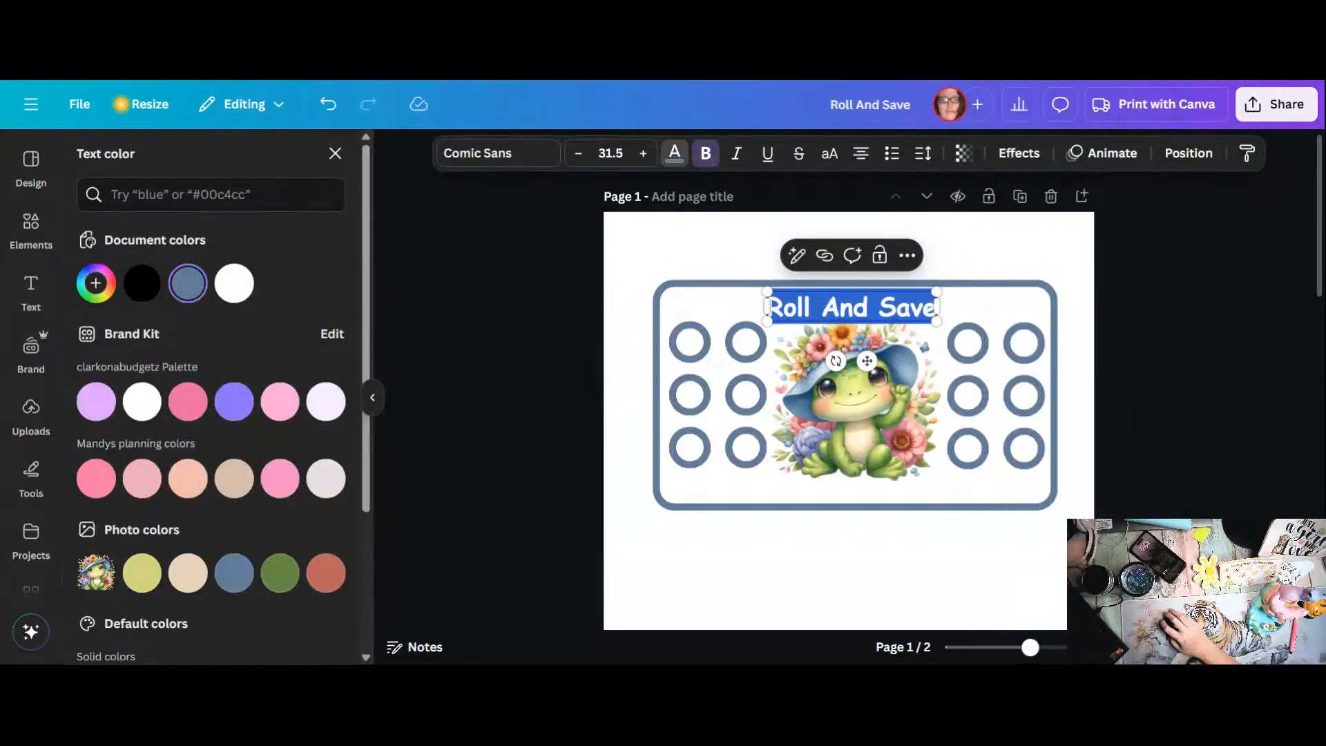
pyautogui.click(1031, 159)
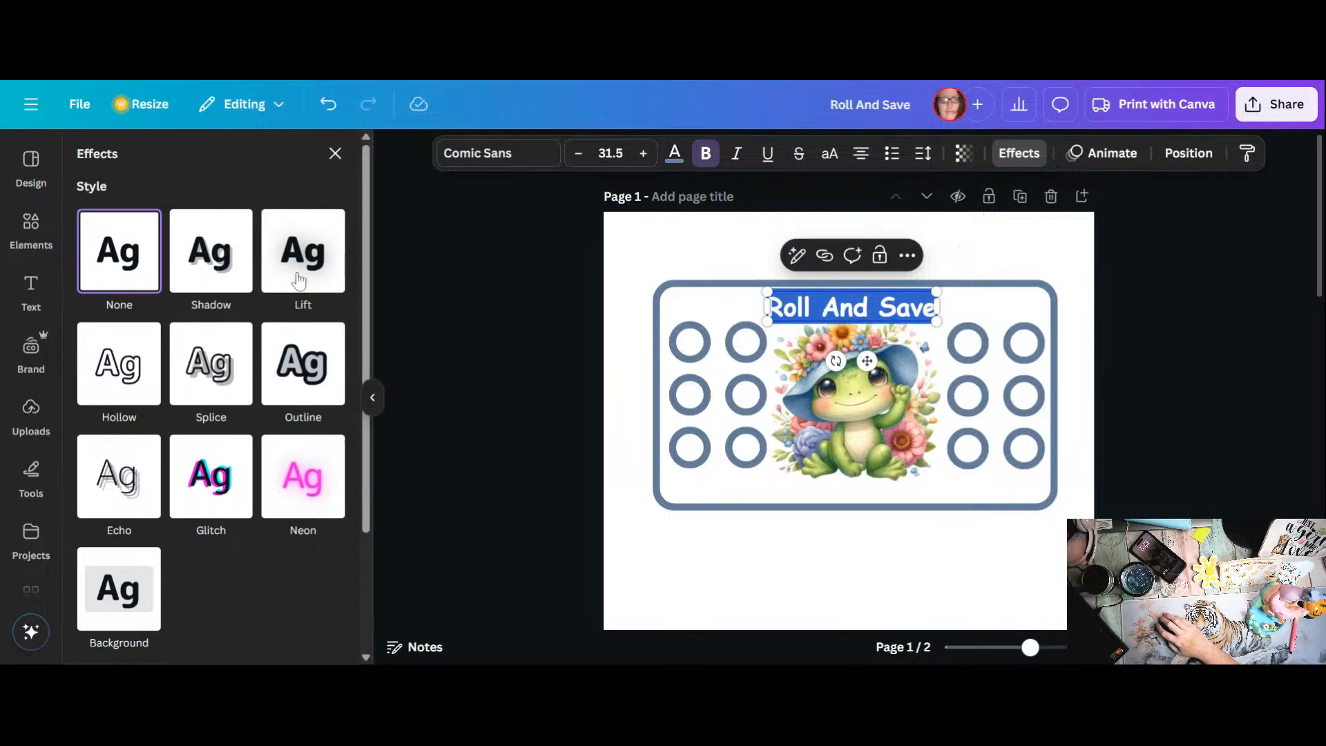
pyautogui.scroll(-3, 262, 376)
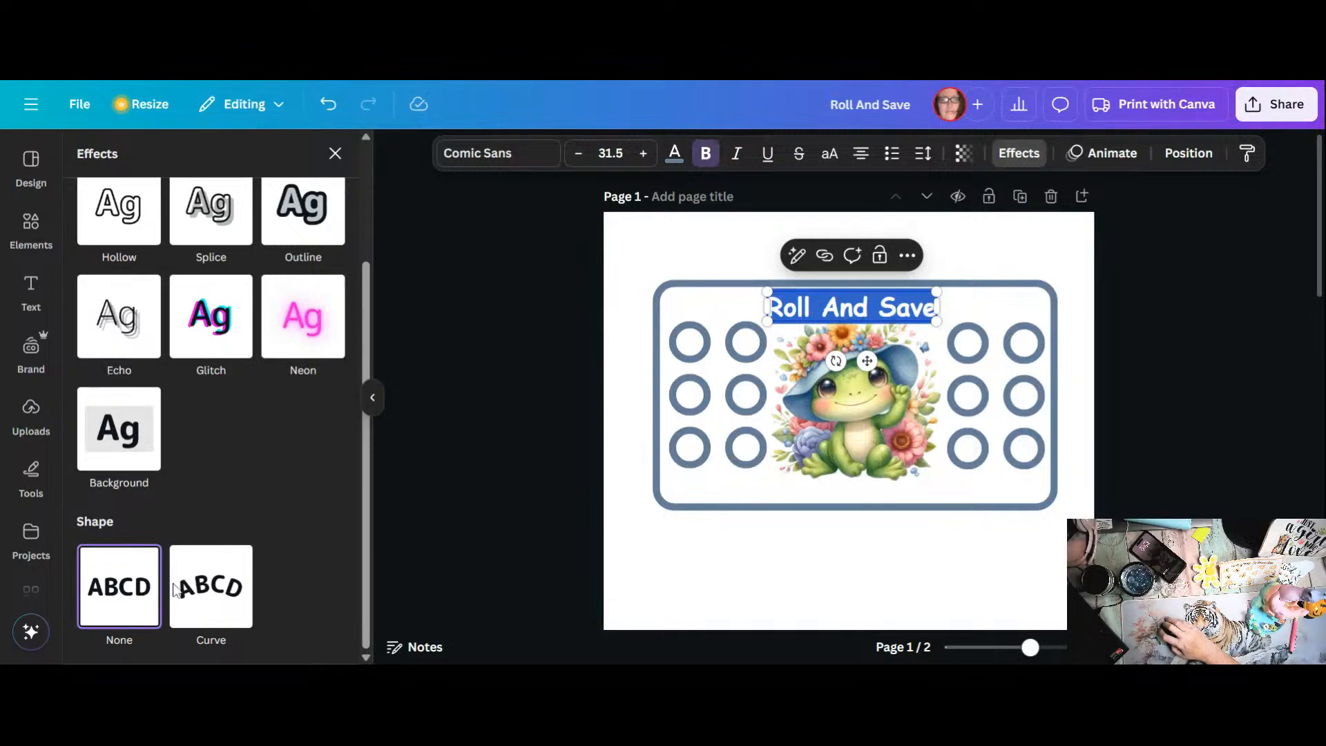
pyautogui.scroll(3, 221, 397)
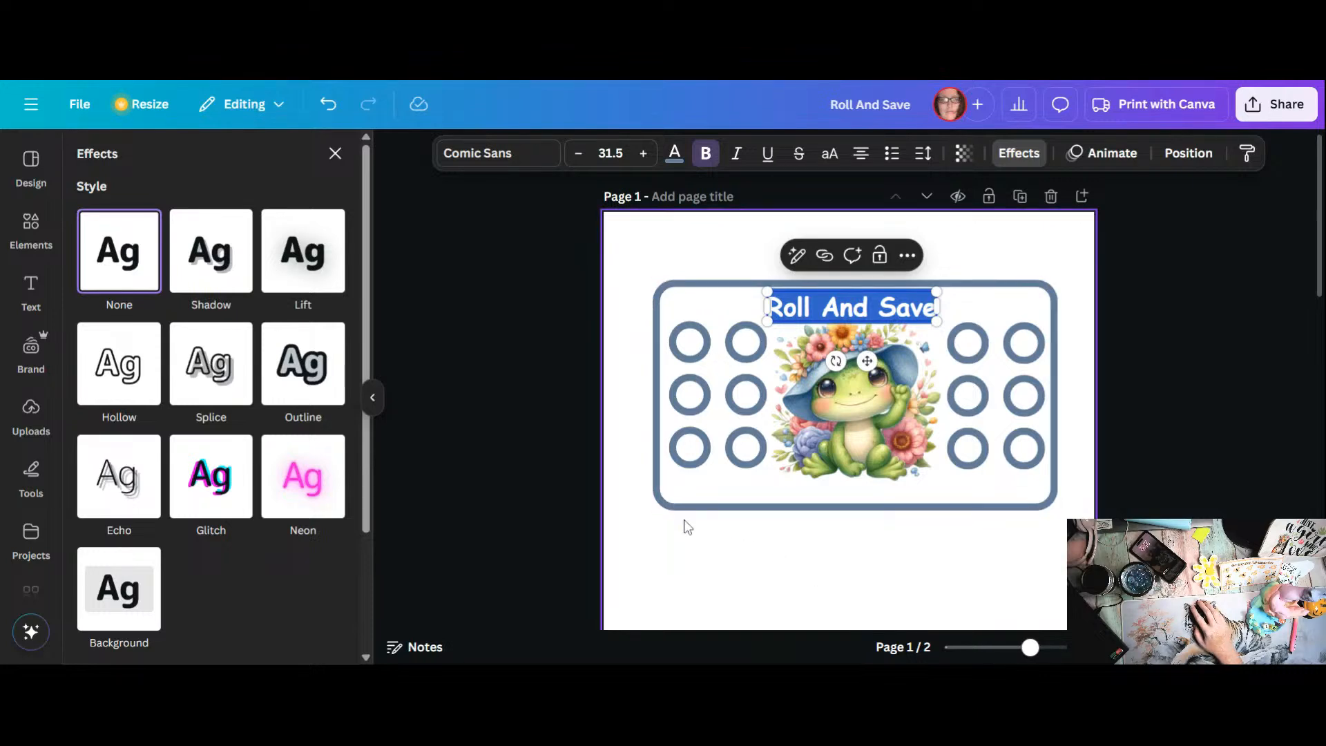
pyautogui.click(734, 567)
# Step: Apply an Outline text effect to the "Roll And Save" title in black with a thickness of 68
pyautogui.click(779, 316)
pyautogui.click(779, 316)
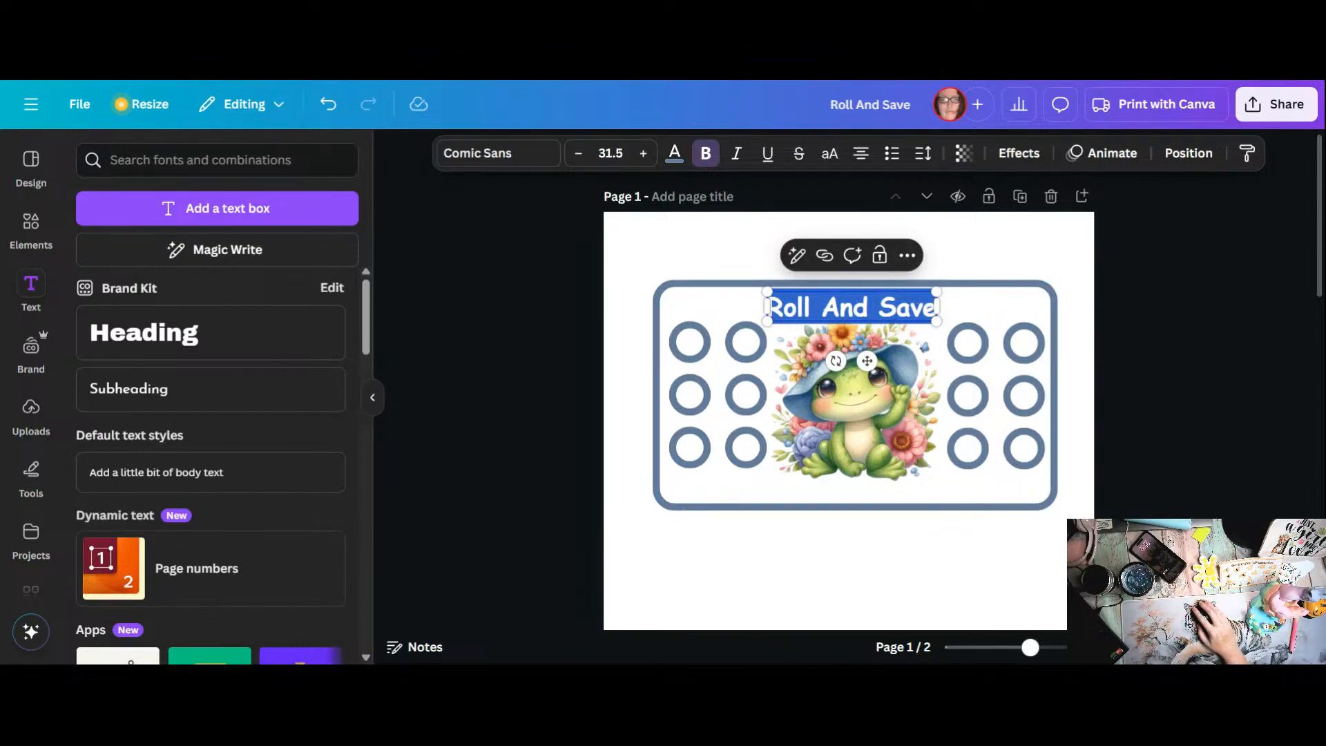
pyautogui.click(1033, 160)
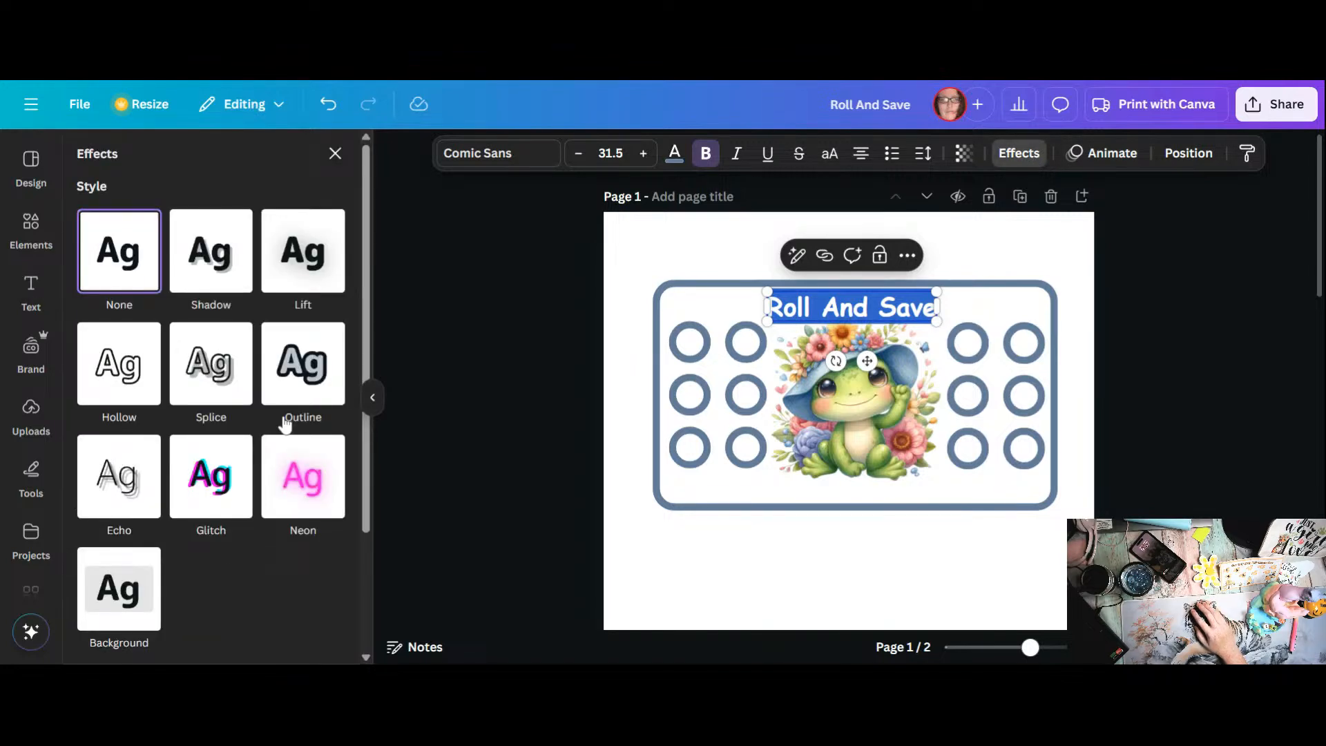
pyautogui.click(296, 383)
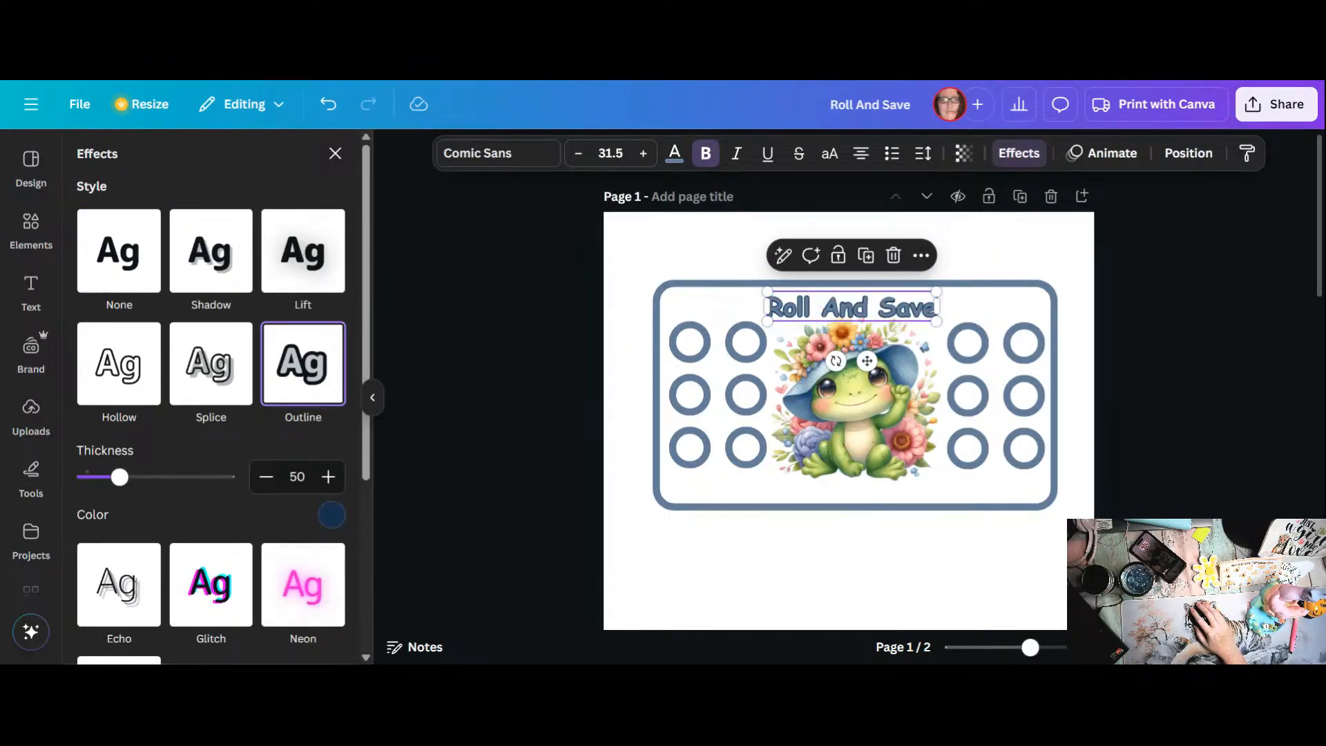
pyautogui.click(331, 515)
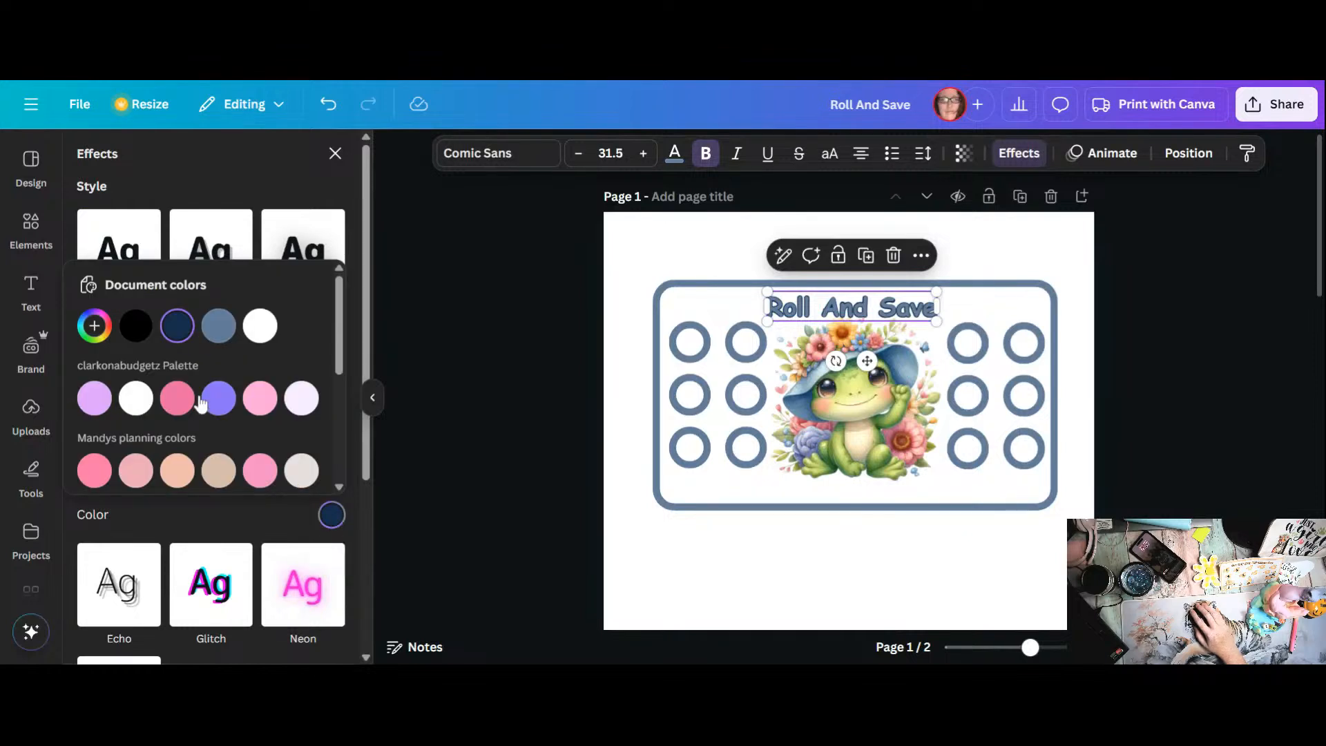
pyautogui.click(145, 333)
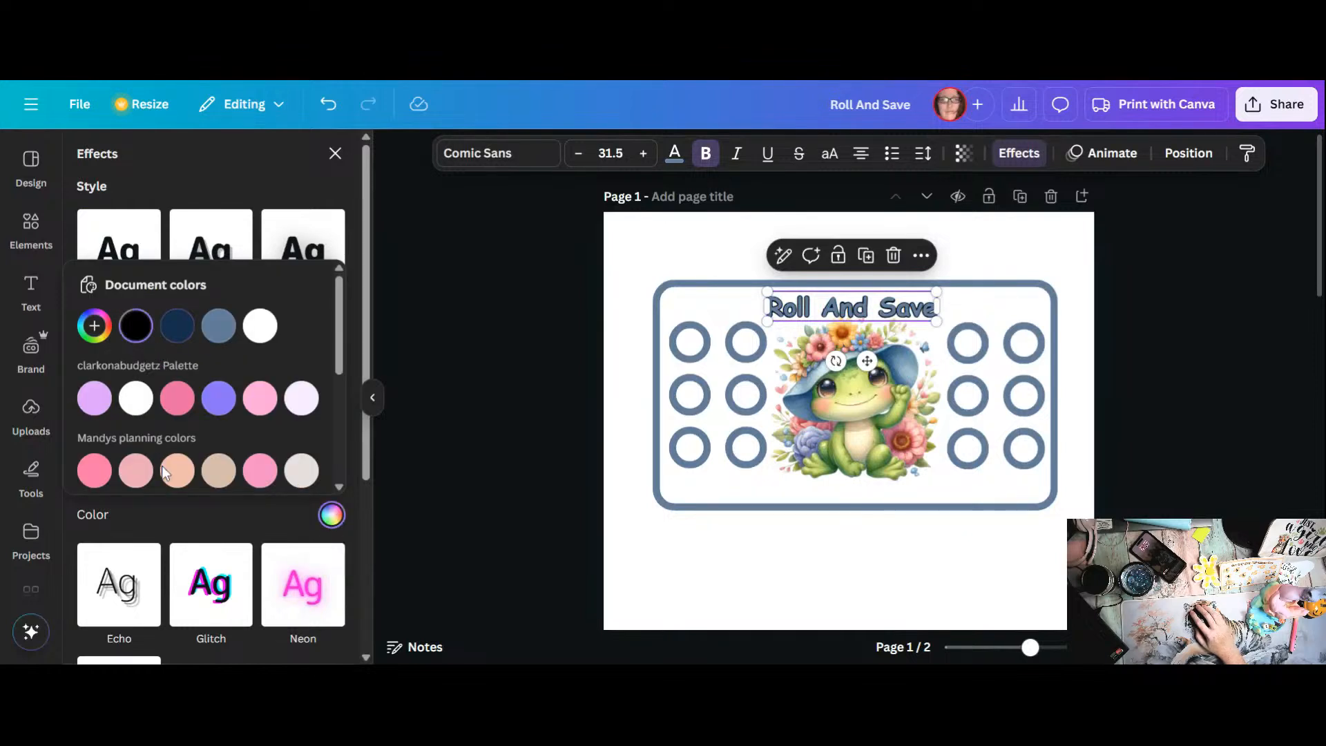
pyautogui.click(172, 526)
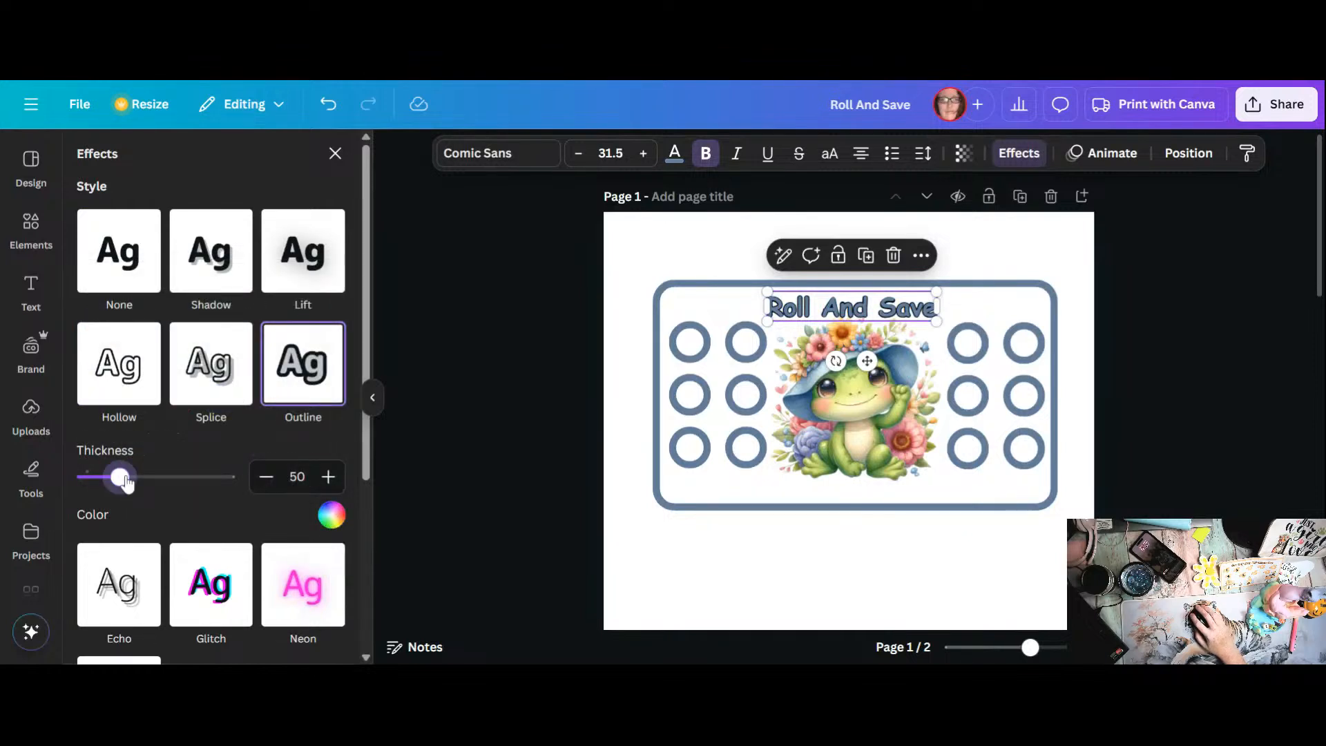
pyautogui.moveTo(119, 477); pyautogui.dragTo(135, 478)
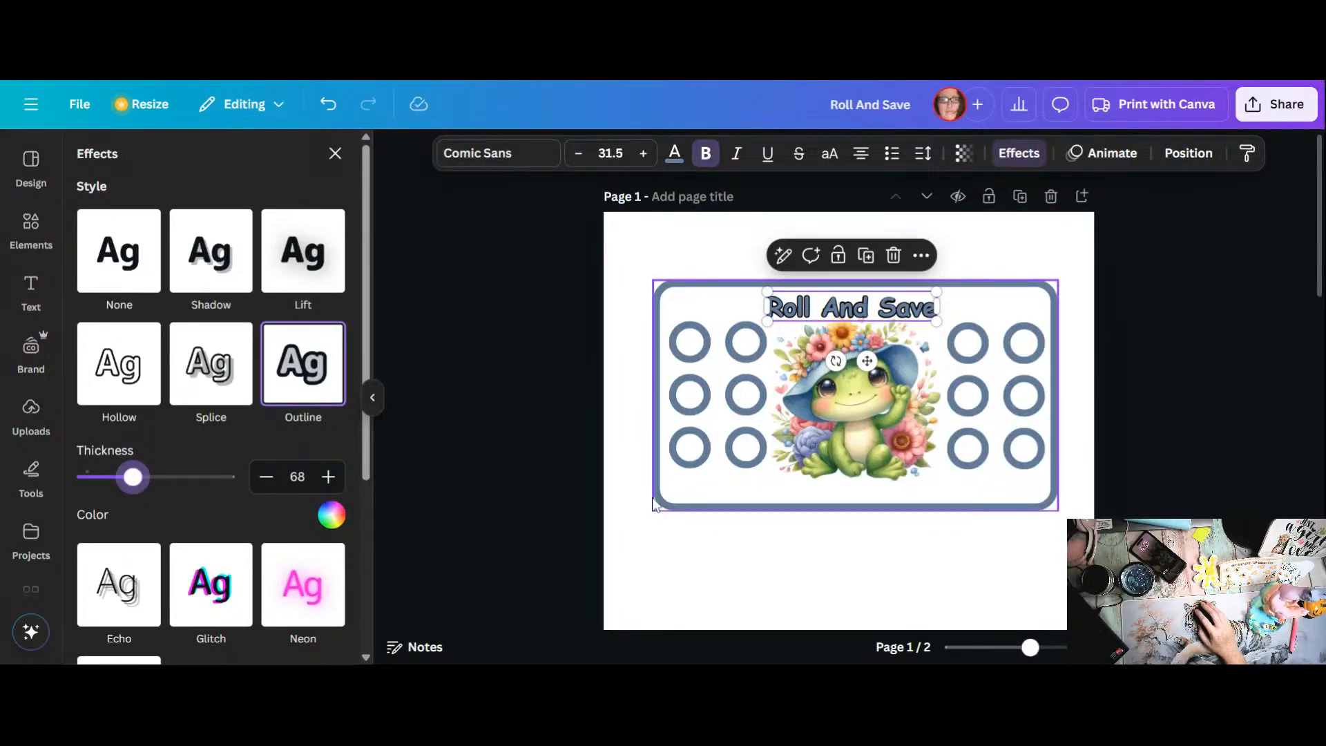
pyautogui.click(832, 565)
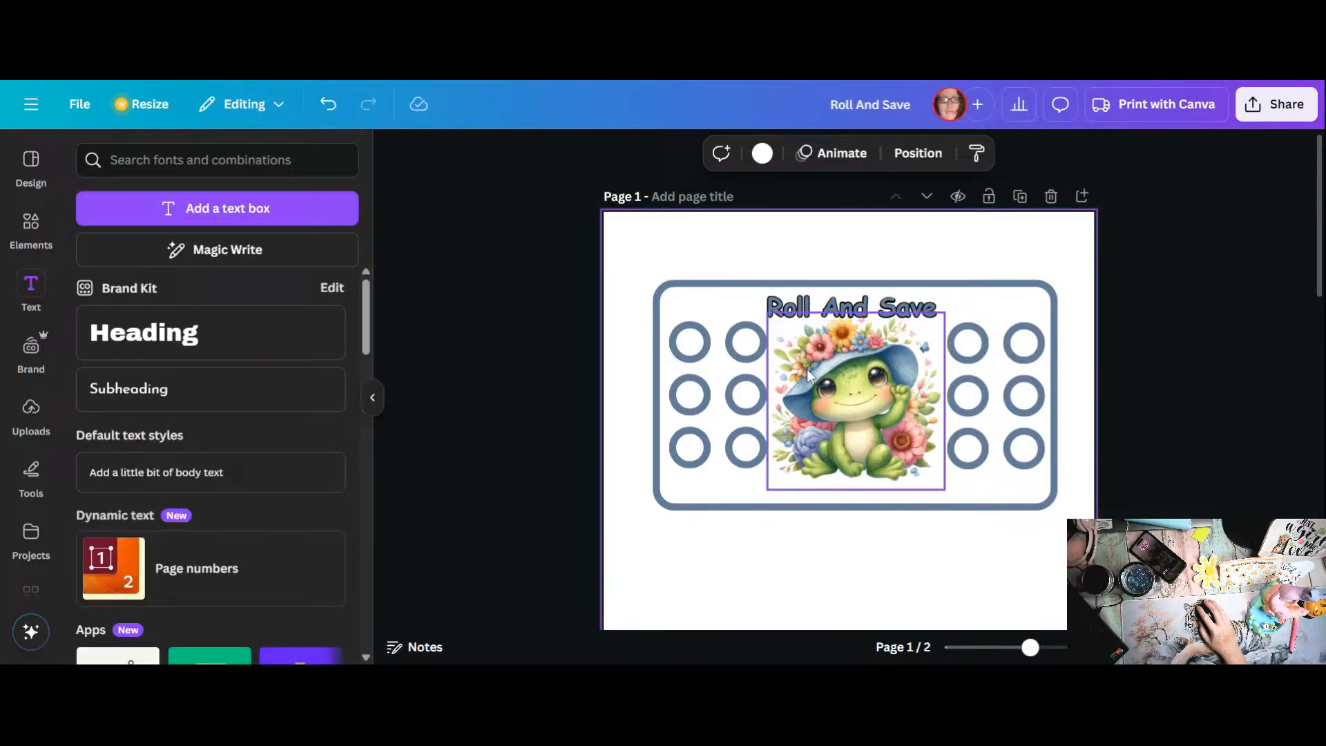
# Step: Shift the title slightly to the right above the frog to center it better between the circle grids
pyautogui.click(822, 316)
pyautogui.moveTo(821, 316); pyautogui.dragTo(829, 317)
pyautogui.click(788, 354)
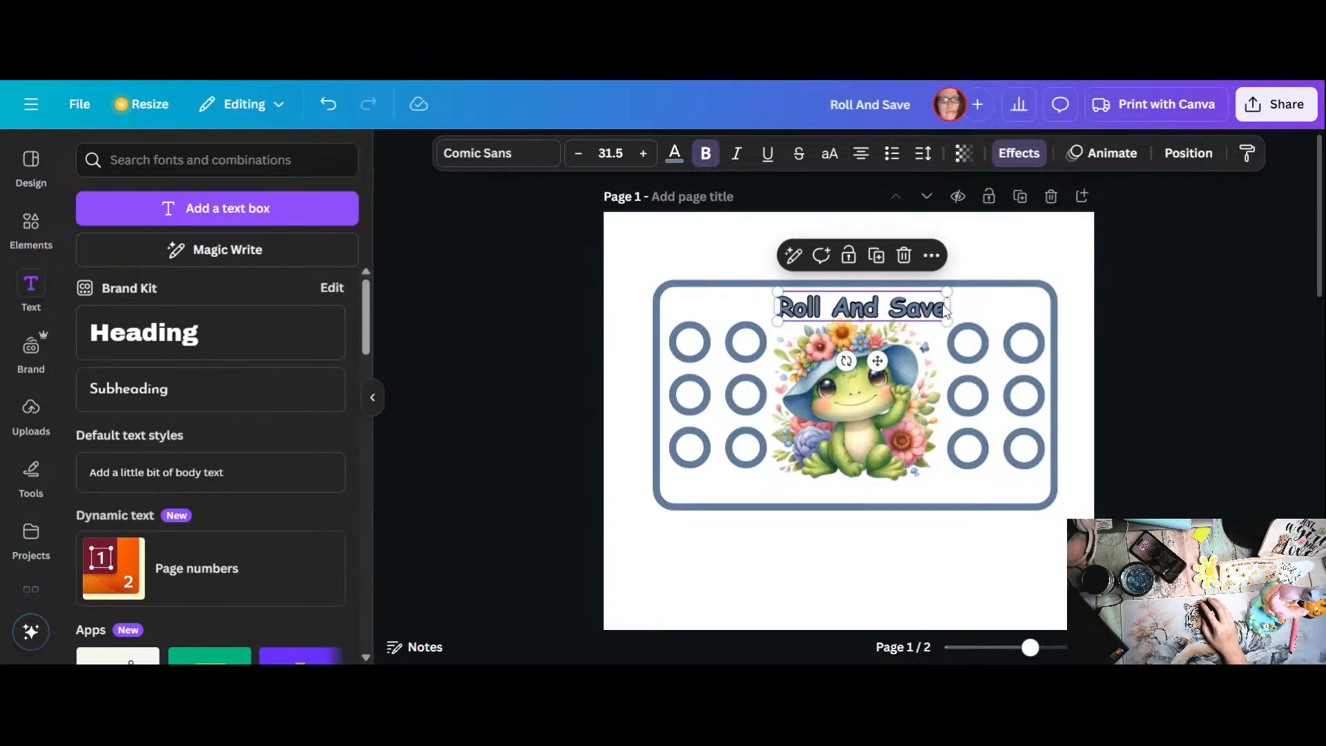
pyautogui.click(1046, 254)
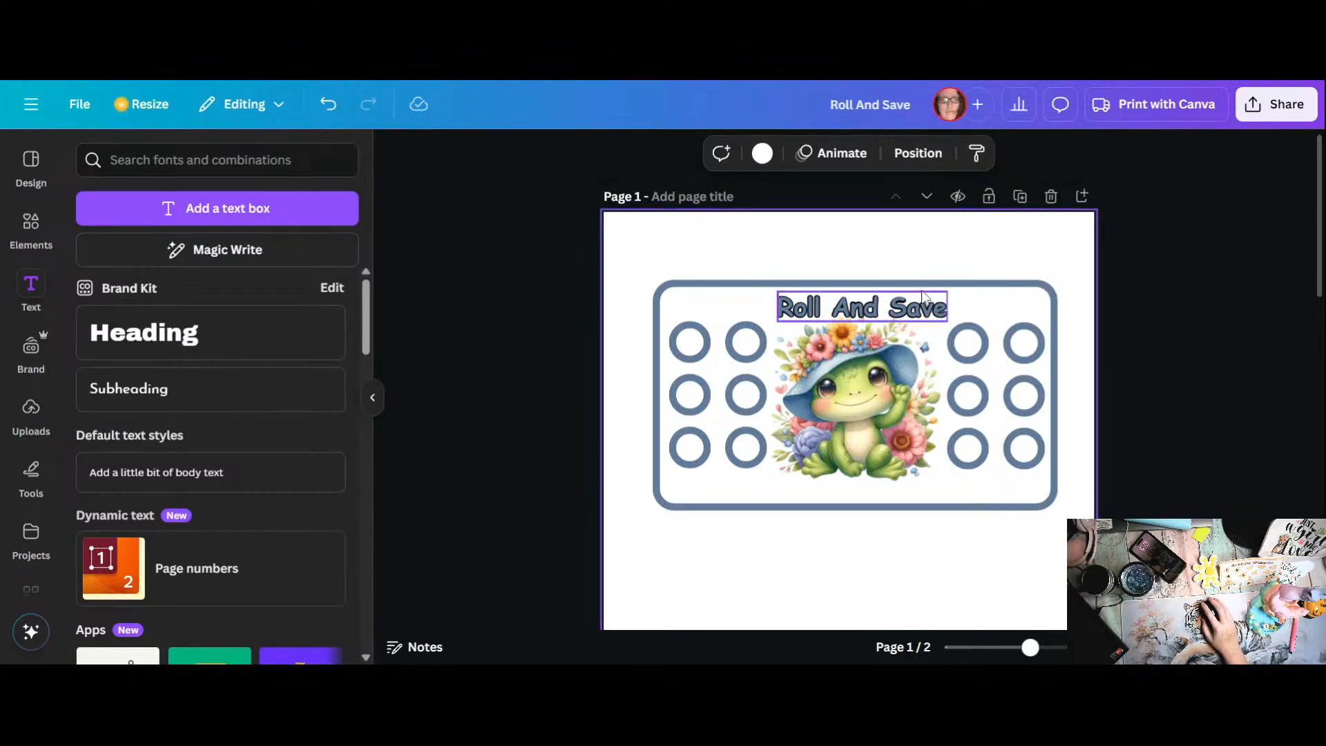
# Step: Duplicate the title and move the copy below the frog, onto the frame's lower border
pyautogui.click(887, 309)
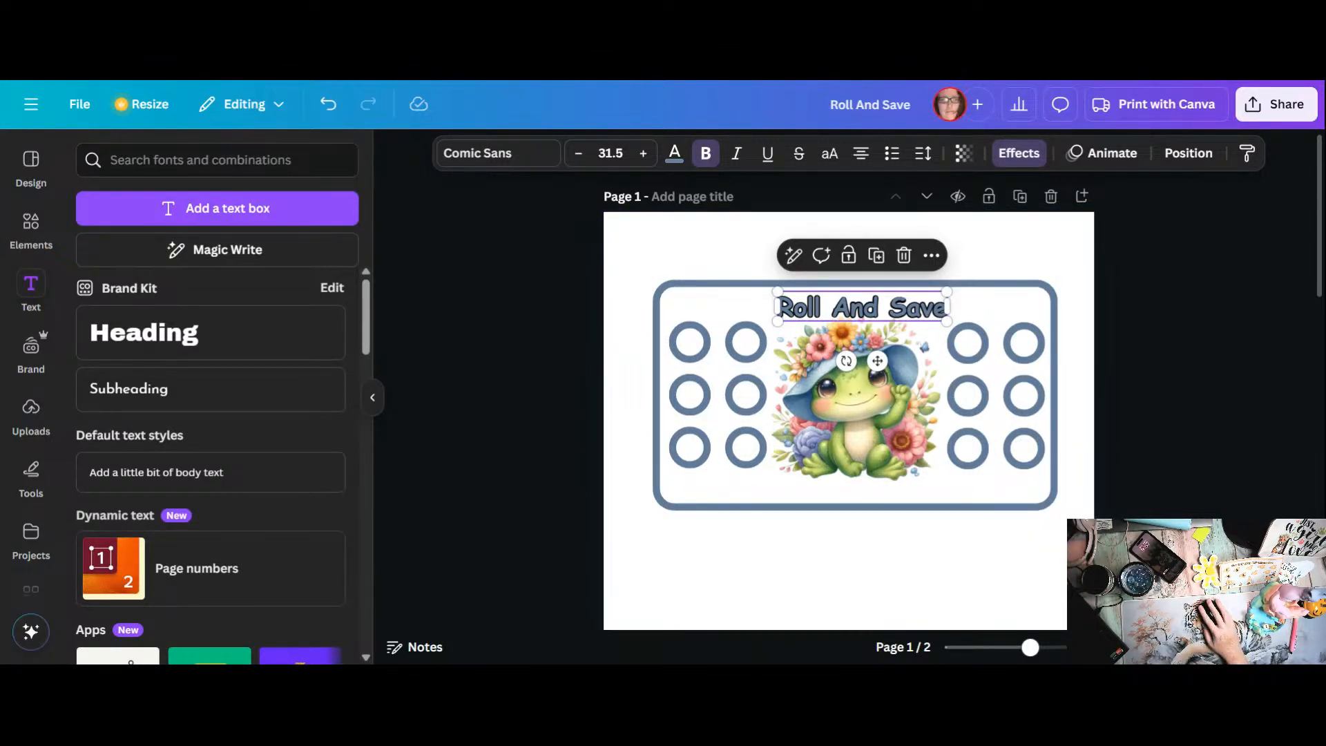
pyautogui.rightClick(858, 311)
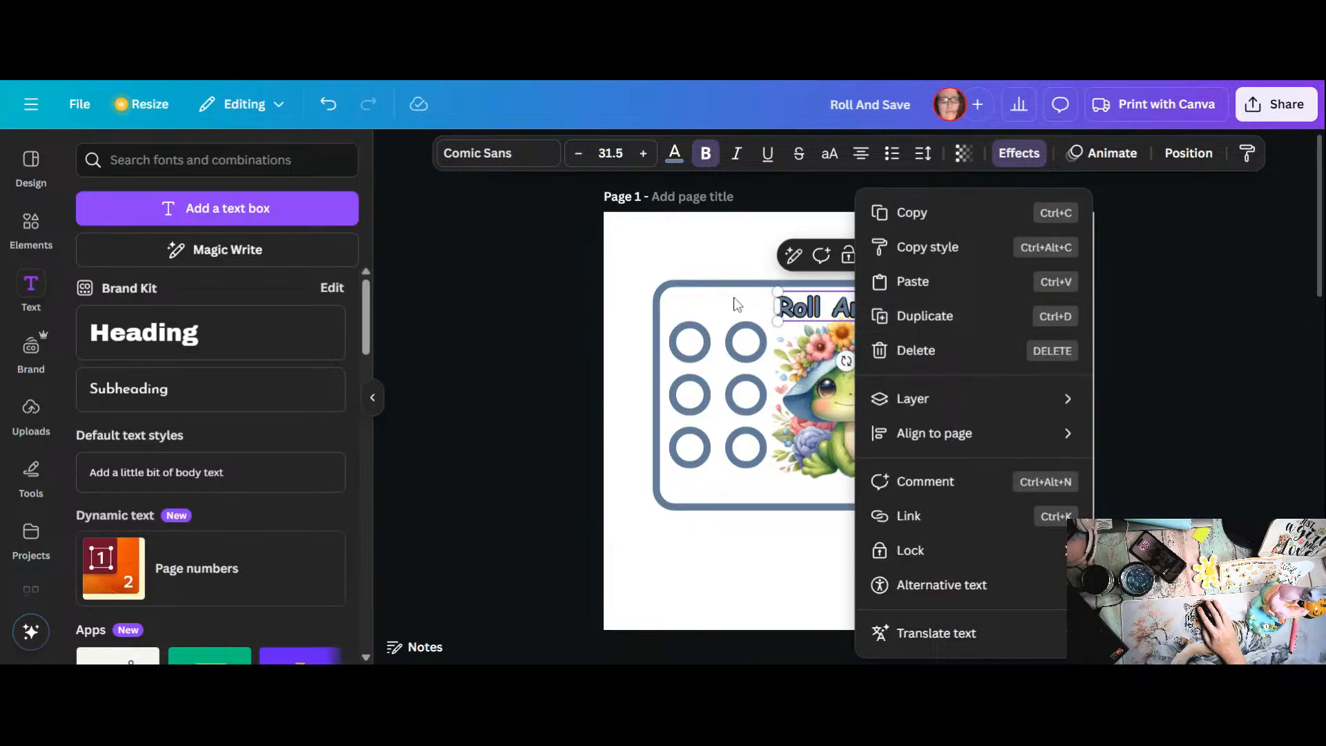
pyautogui.press('Escape')
pyautogui.click(876, 256)
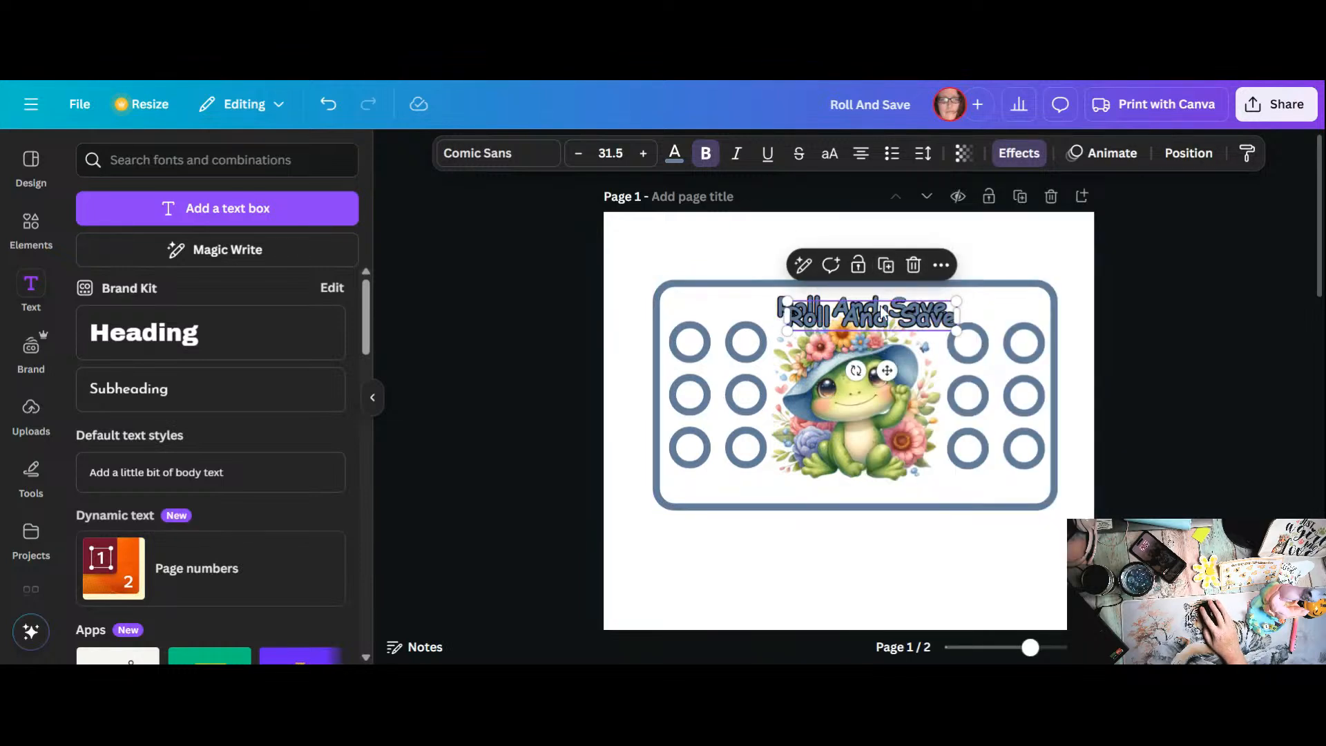
pyautogui.moveTo(878, 312); pyautogui.dragTo(869, 491)
# Step: Replace the lower copy's text with the owner's first name in possessive form followed by "Budgeting Journey"
pyautogui.doubleClick(870, 495)
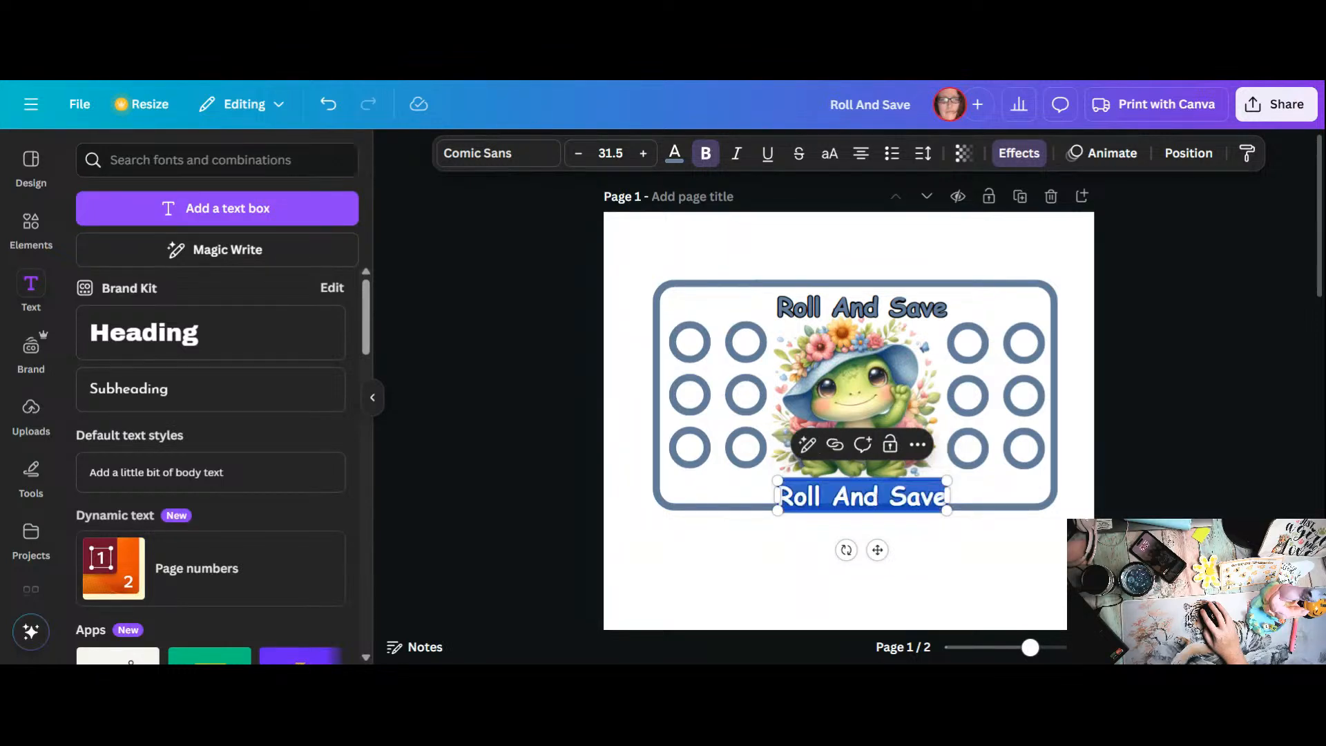
pyautogui.write('Ma')
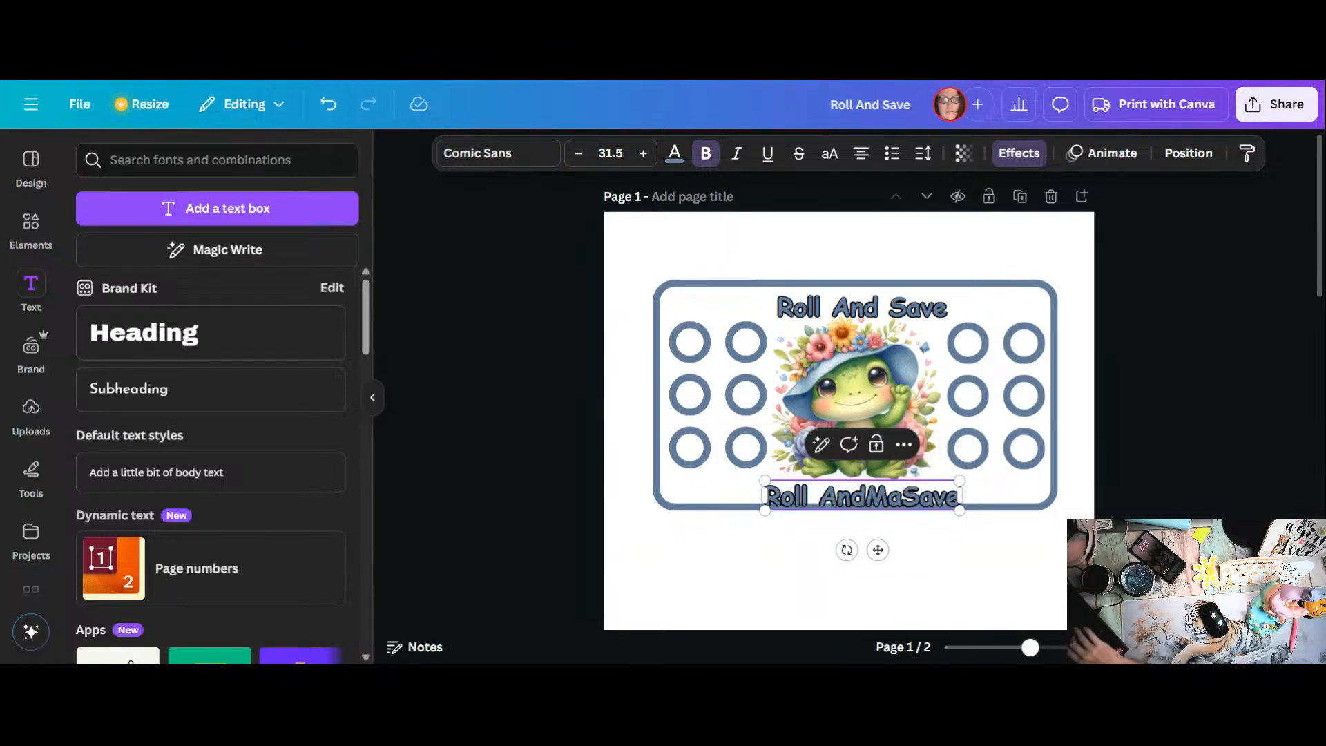
pyautogui.moveTo(959, 496); pyautogui.dragTo(770, 487)
pyautogui.write("Mandys'")
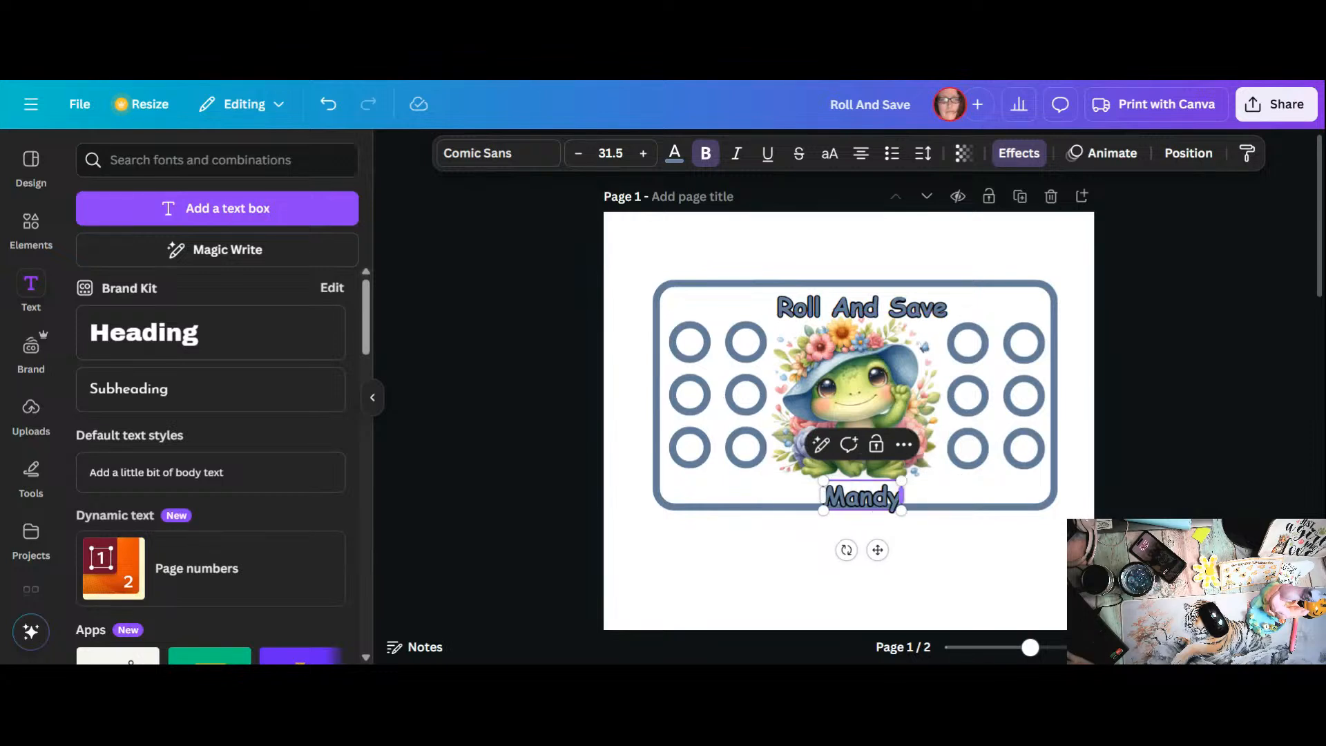
pyautogui.press('BackSpace')
pyautogui.press('BackSpace')
pyautogui.write("'s Budget")
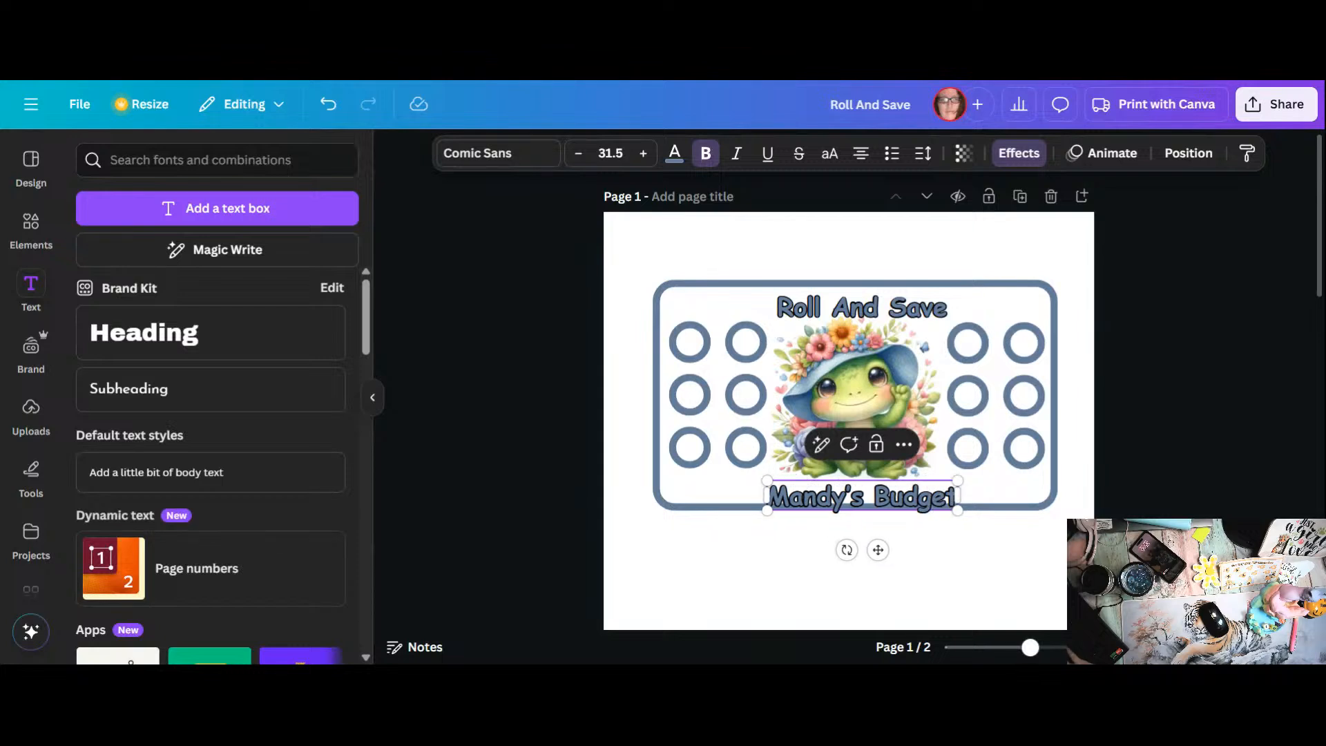
pyautogui.write('ing Journ')
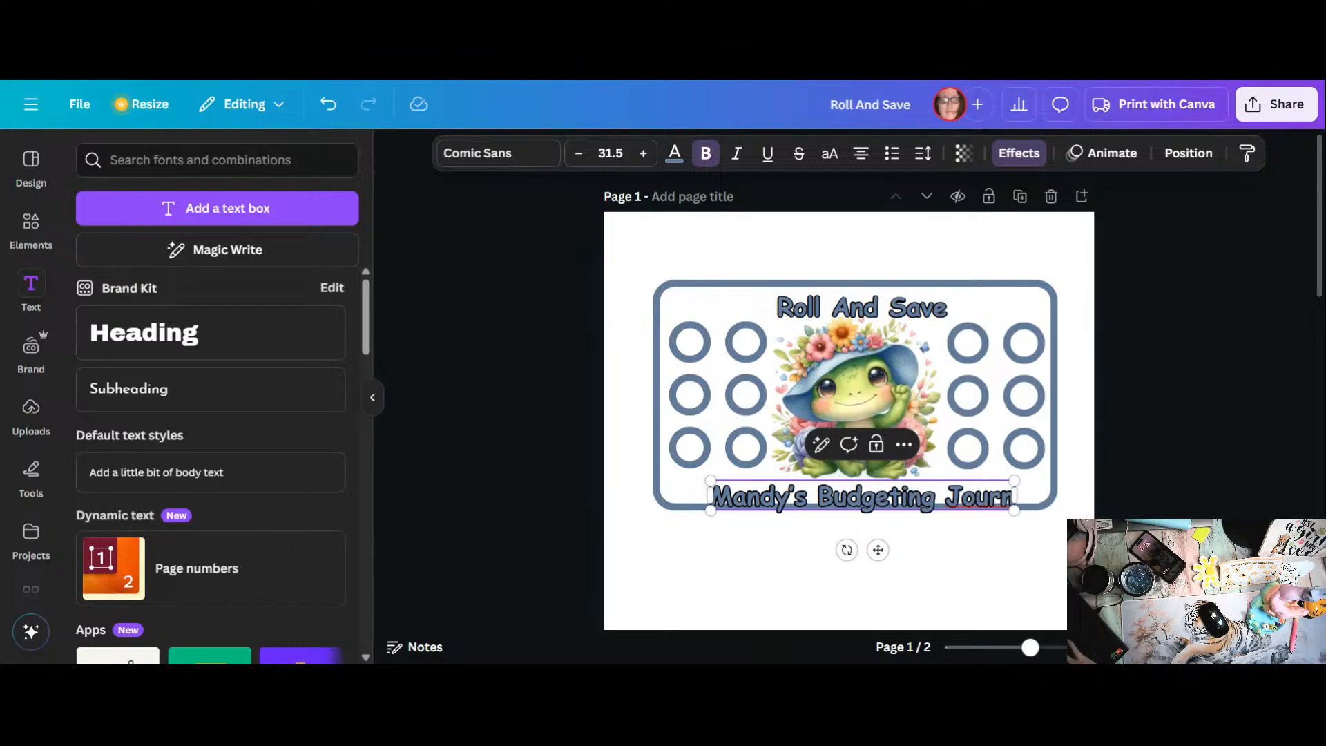
pyautogui.write('ey')
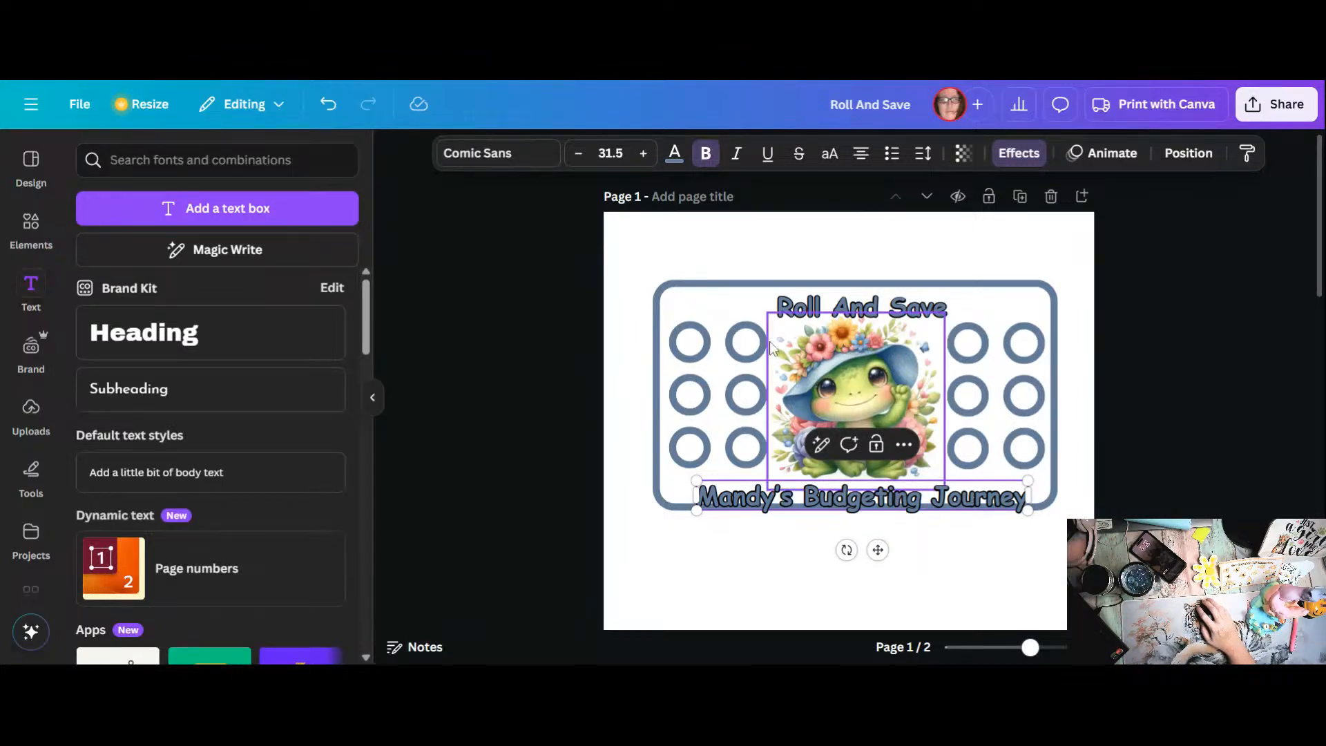
# Step: Reduce the lower text's font size to 24.5 so it fits inside the frame
pyautogui.click(578, 154)
pyautogui.click(577, 153)
pyautogui.click(577, 153)
pyautogui.click(577, 153)
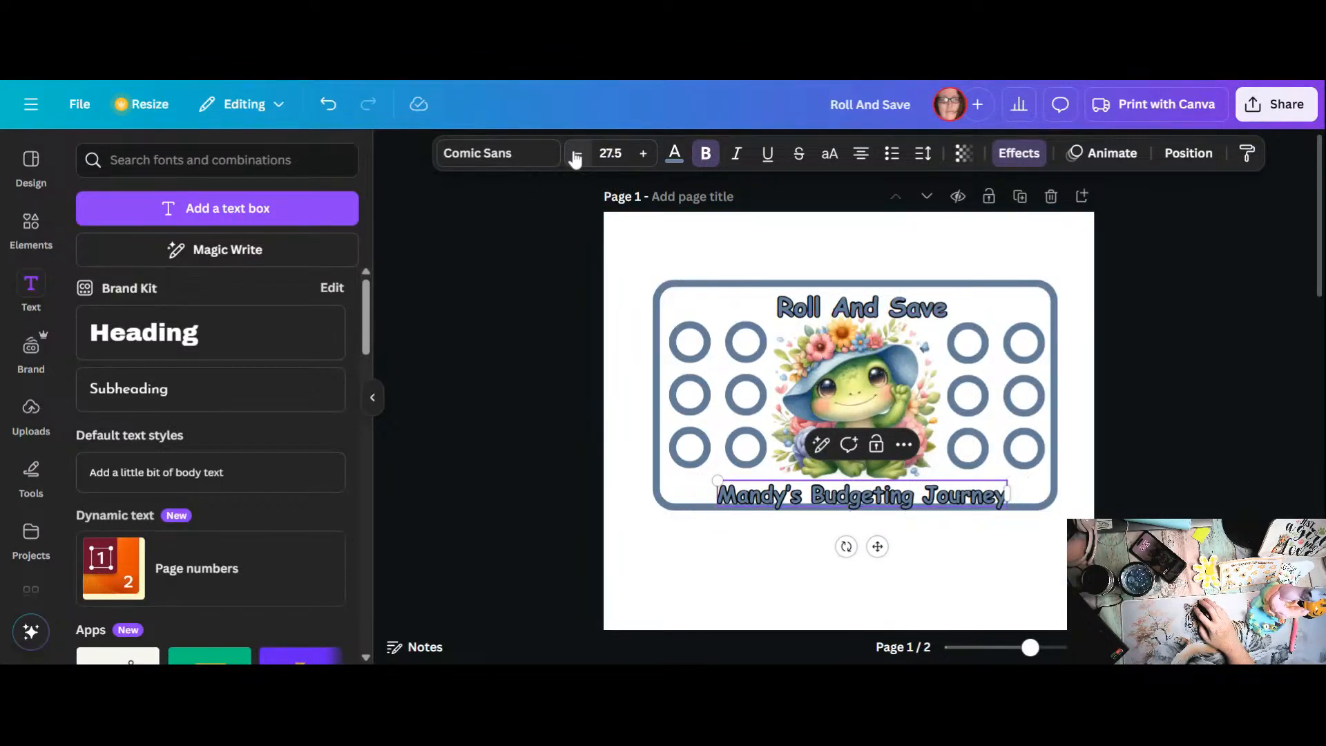
pyautogui.click(577, 153)
pyautogui.click(577, 153)
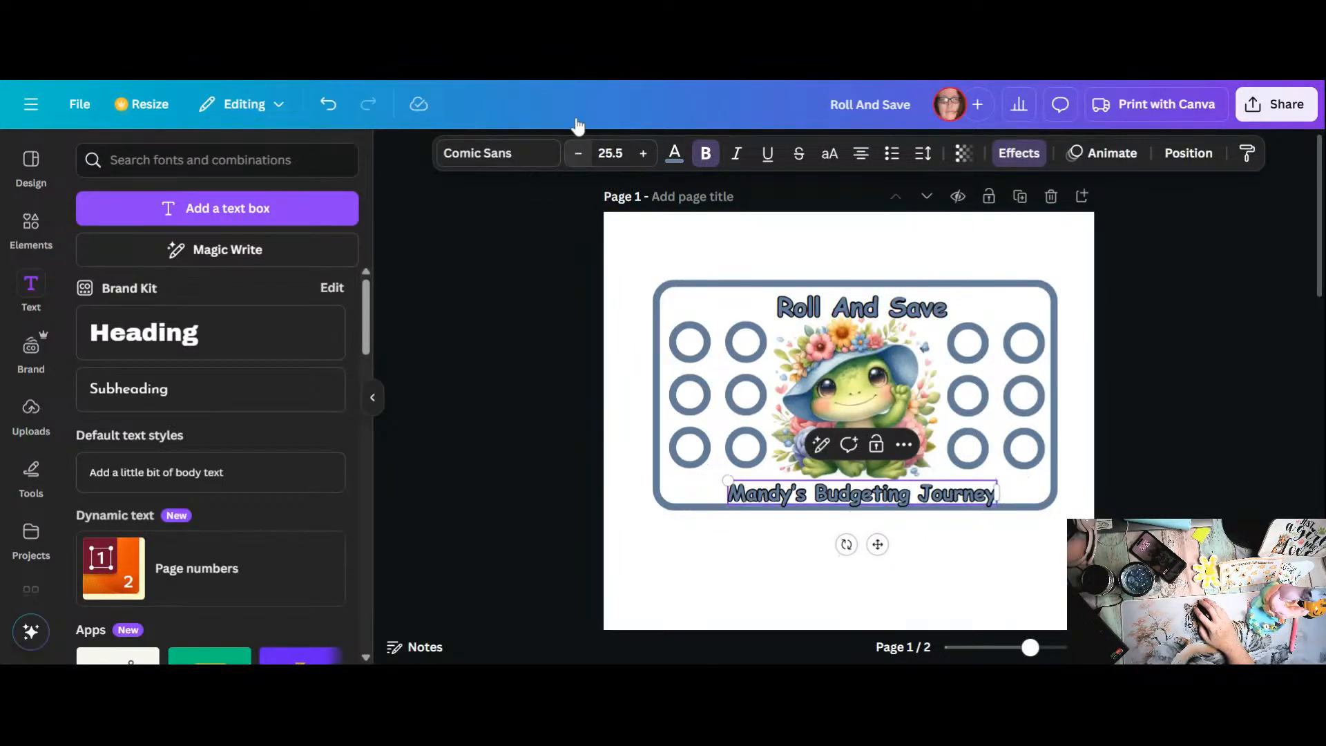
pyautogui.click(577, 155)
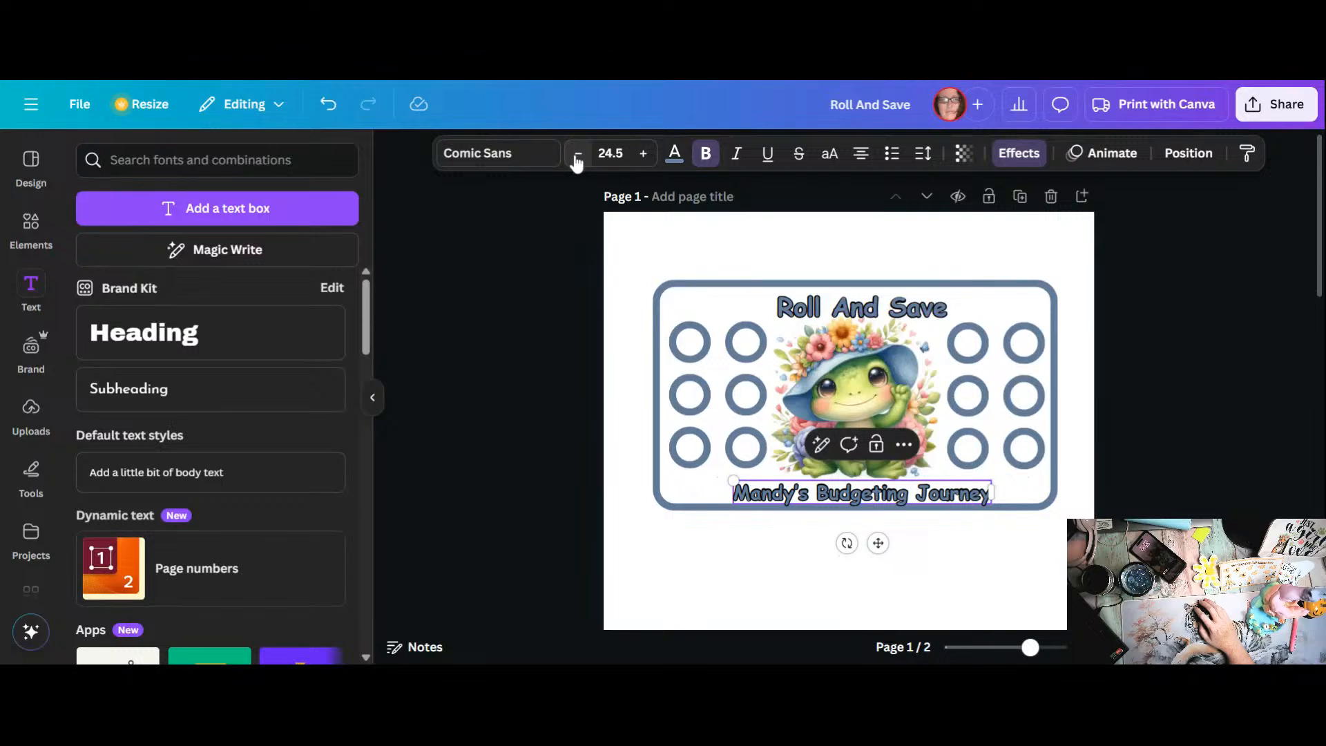
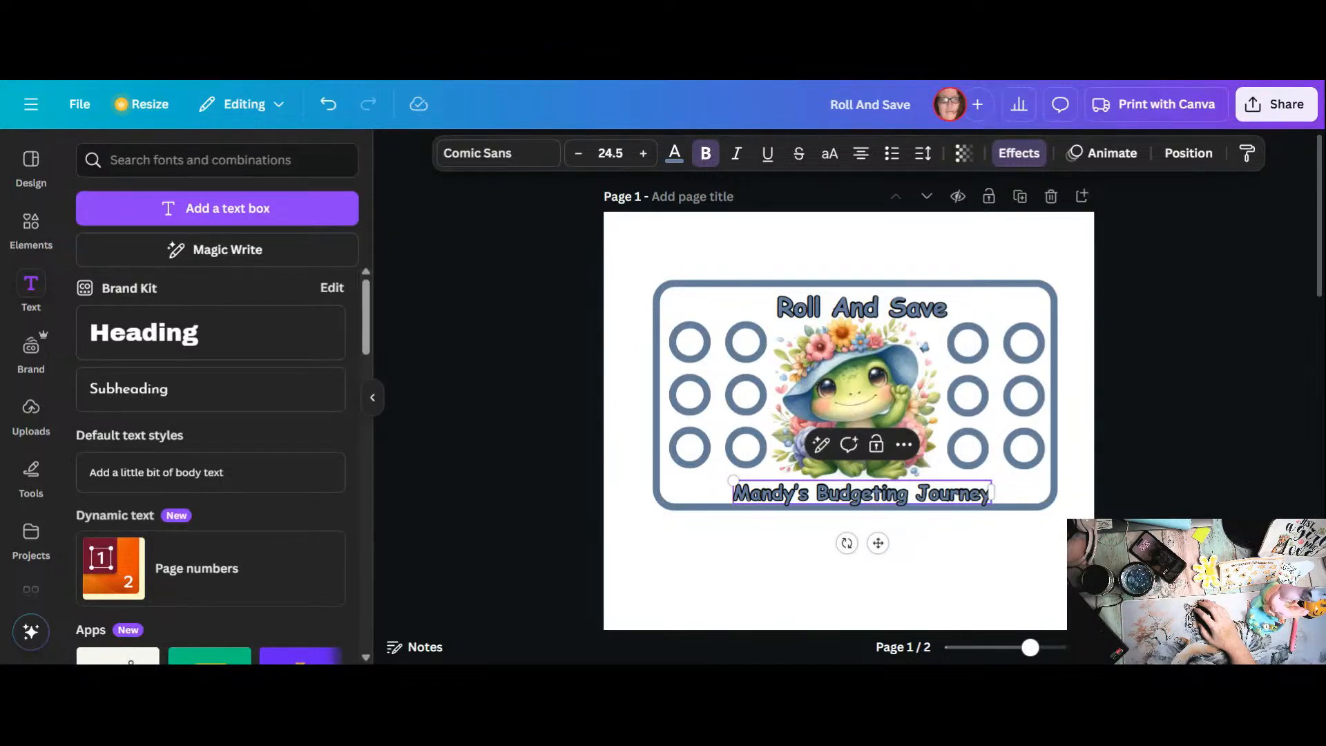
# Step: Duplicate the whole frog card, including frame, circles, frog and both texts, and move the copy below the original
pyautogui.click(771, 599)
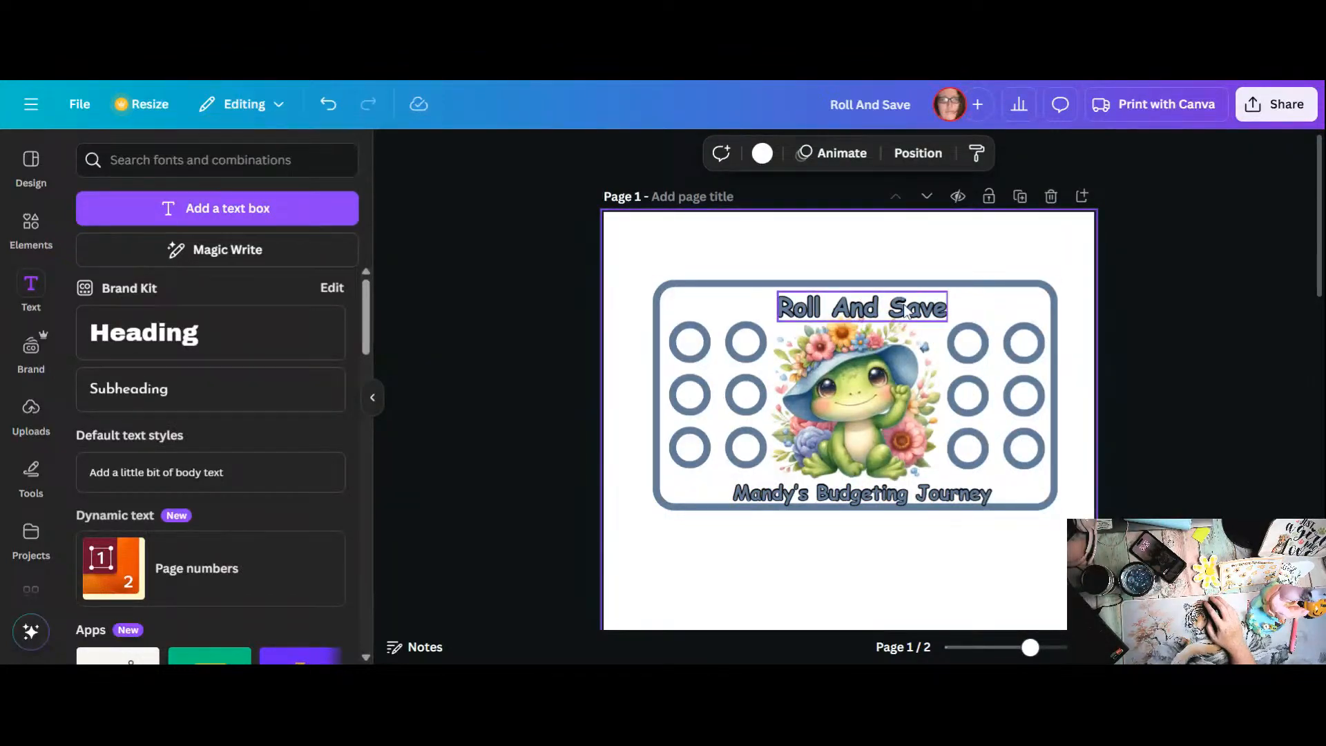
pyautogui.moveTo(642, 278); pyautogui.dragTo(1072, 518)
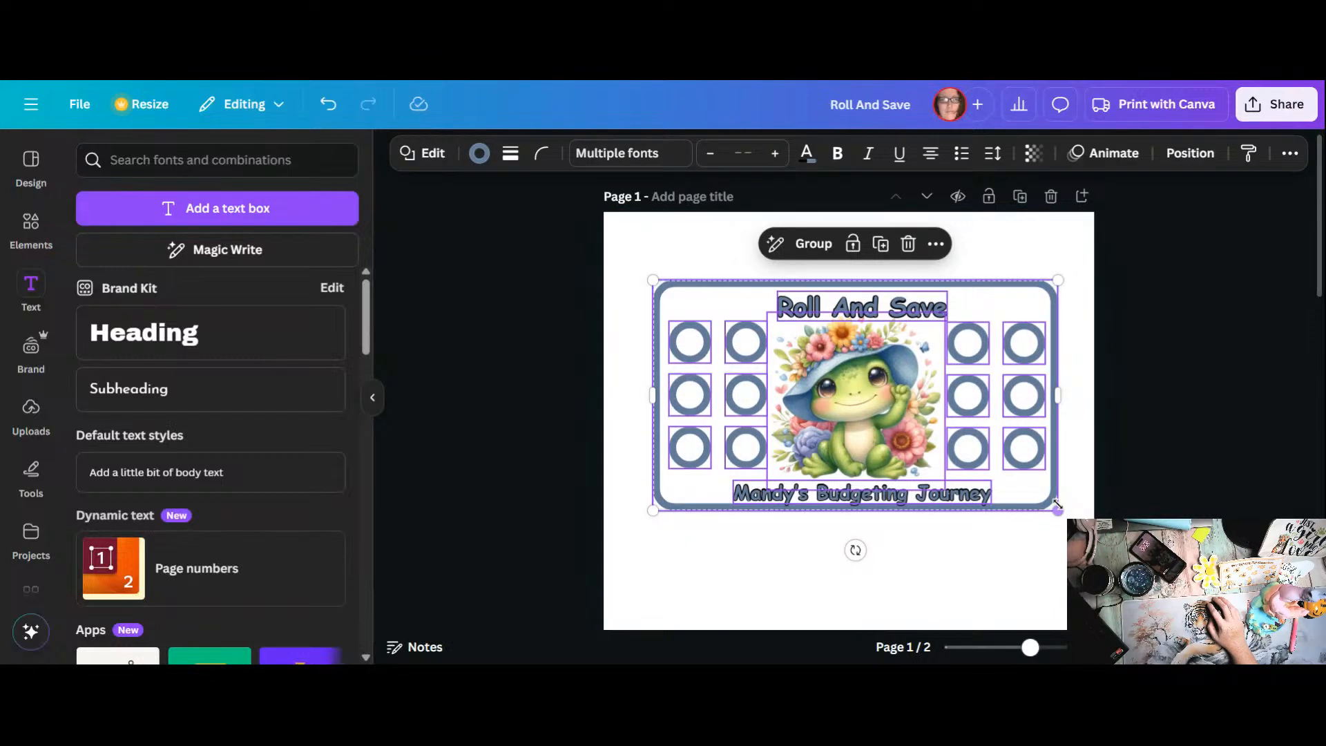
pyautogui.click(881, 245)
pyautogui.moveTo(1009, 310); pyautogui.dragTo(989, 390)
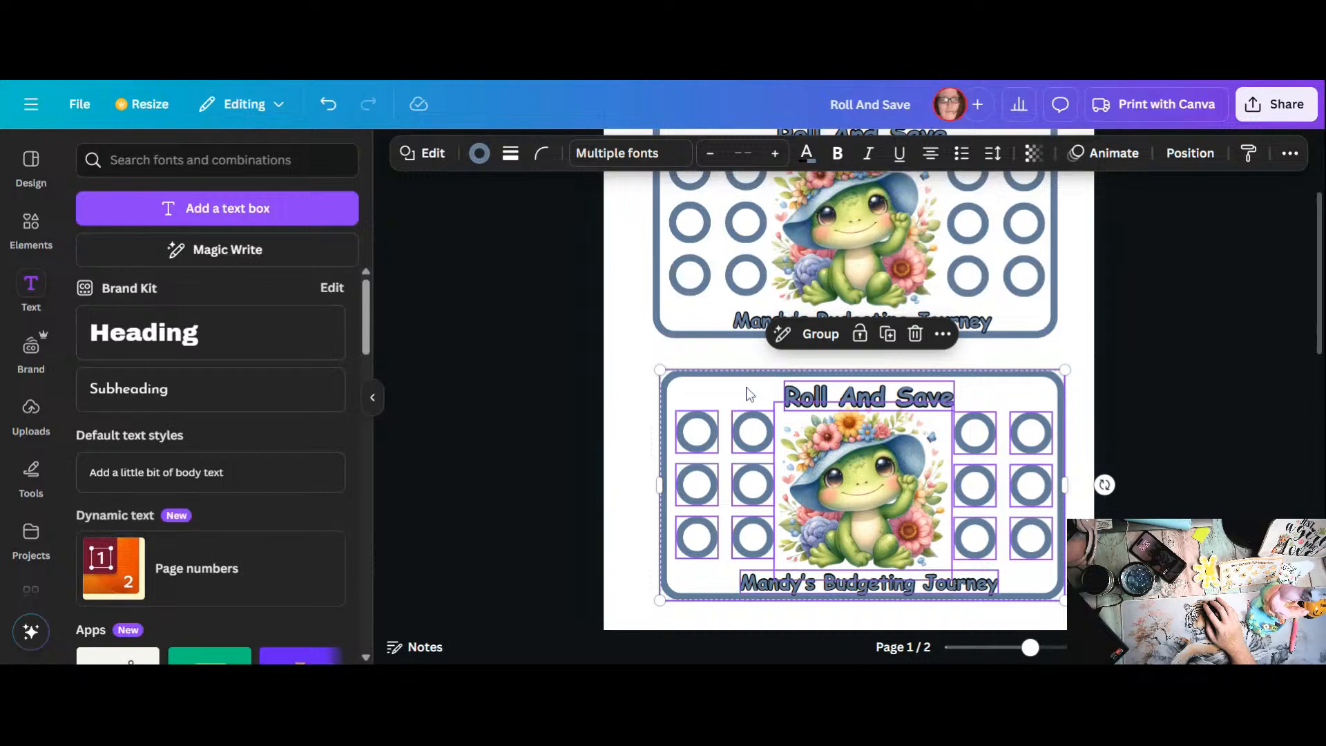
pyautogui.click(130, 359)
pyautogui.click(105, 348)
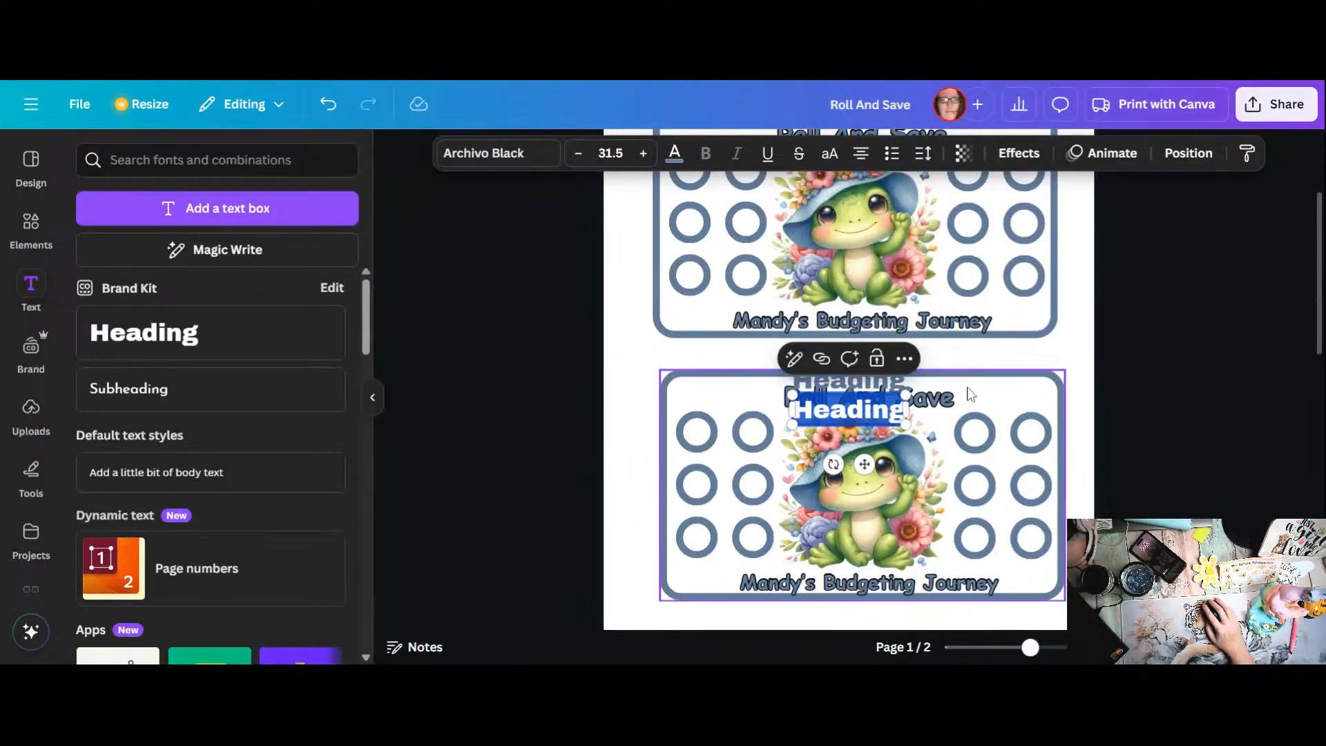
pyautogui.click(1025, 352)
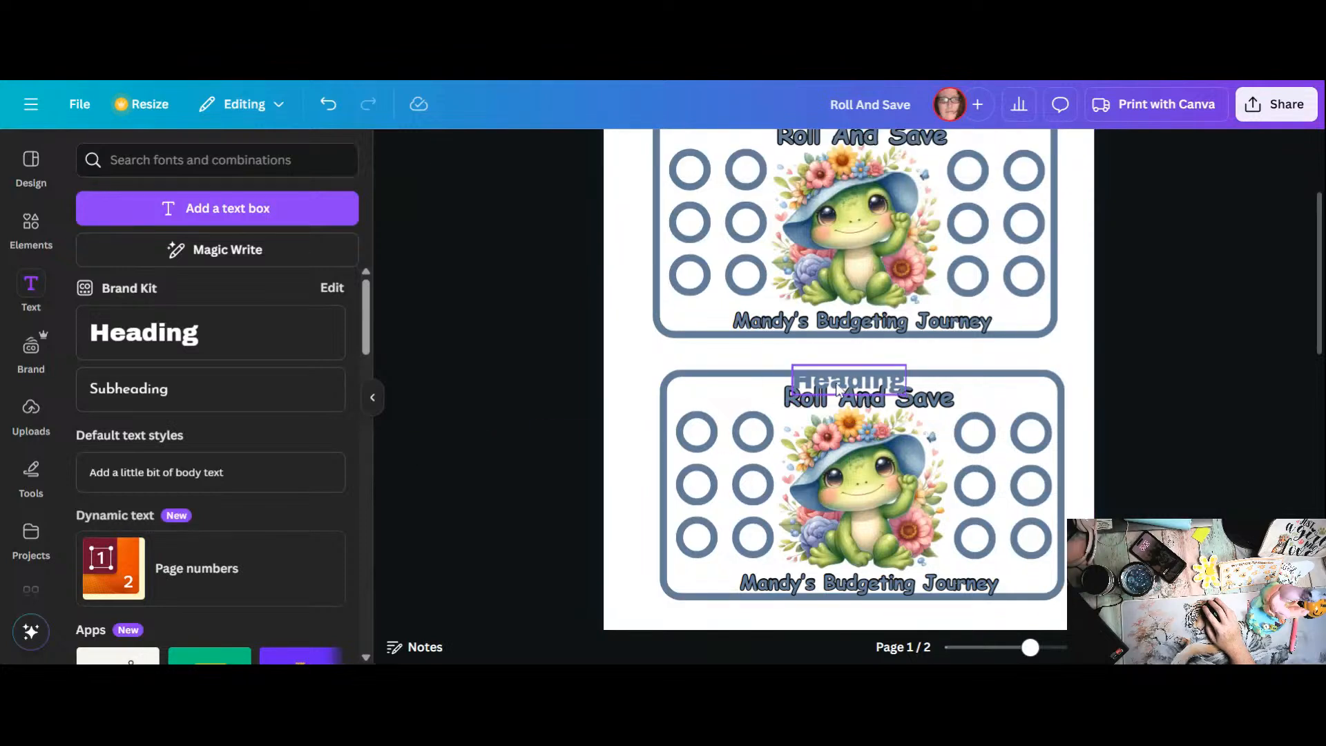
pyautogui.moveTo(848, 380); pyautogui.dragTo(641, 408)
pyautogui.press('Delete')
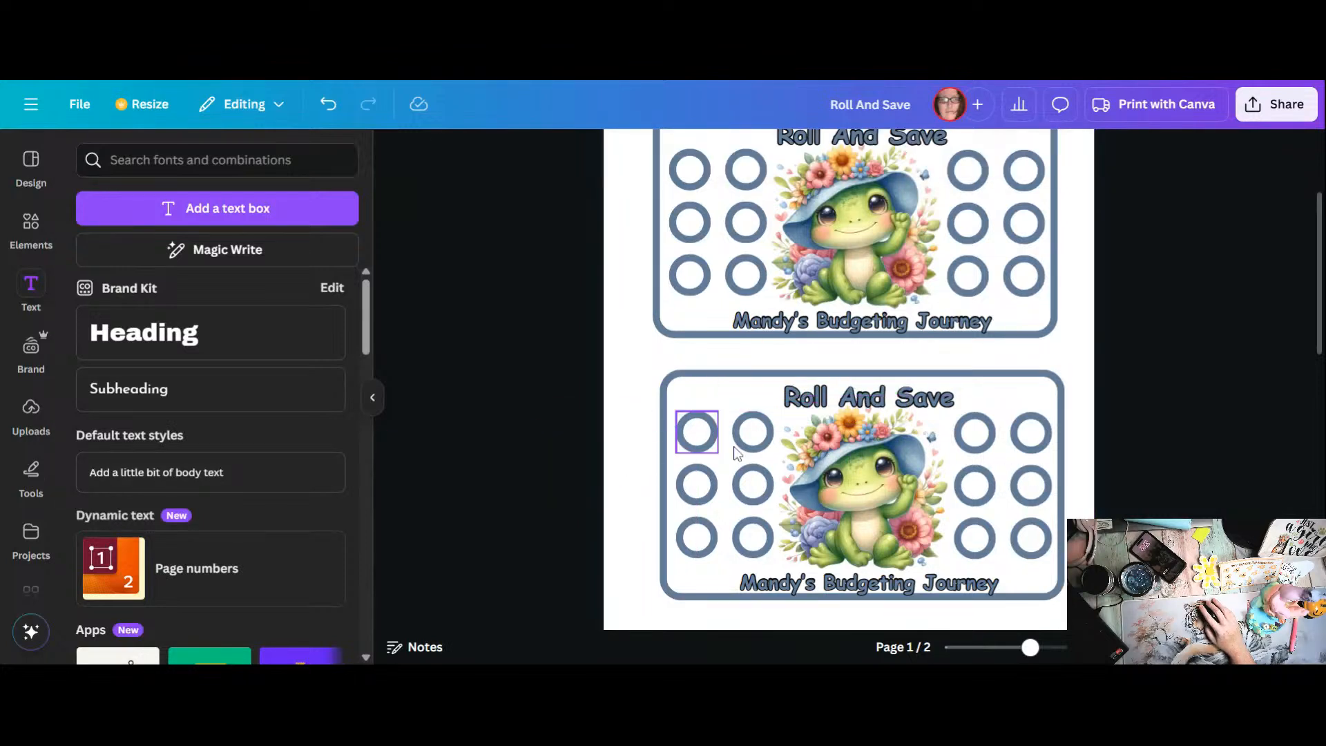
# Step: Duplicate the lower card's title and replace the copy's text with 1
pyautogui.click(878, 406)
pyautogui.click(883, 346)
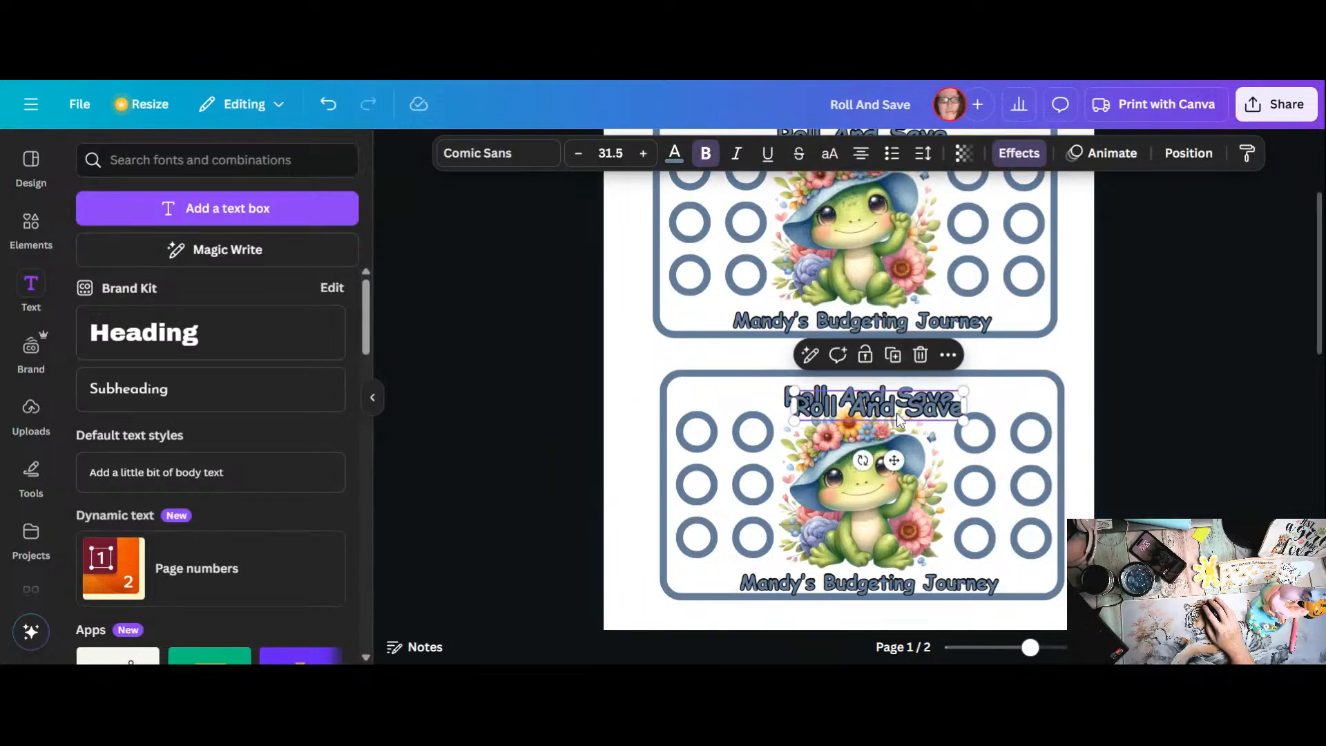
pyautogui.press('Return')
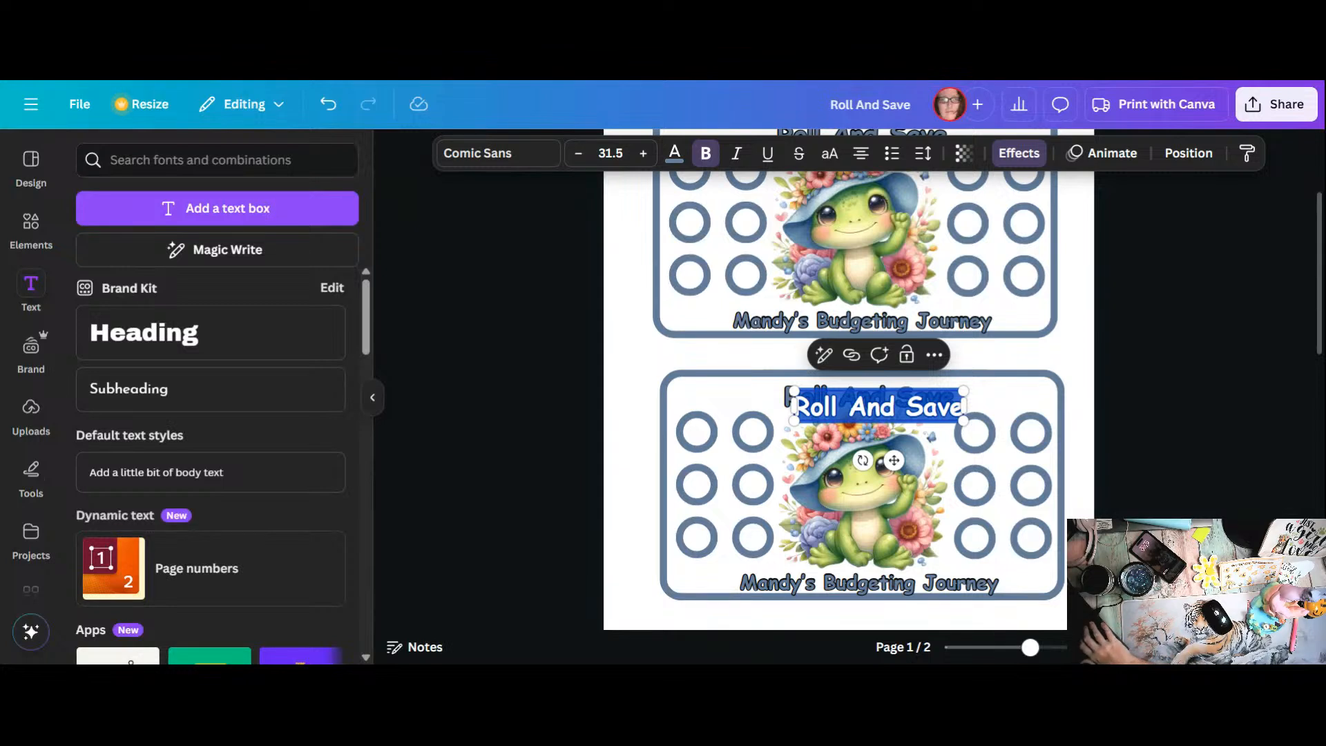
pyautogui.write('1')
pyautogui.click(1022, 395)
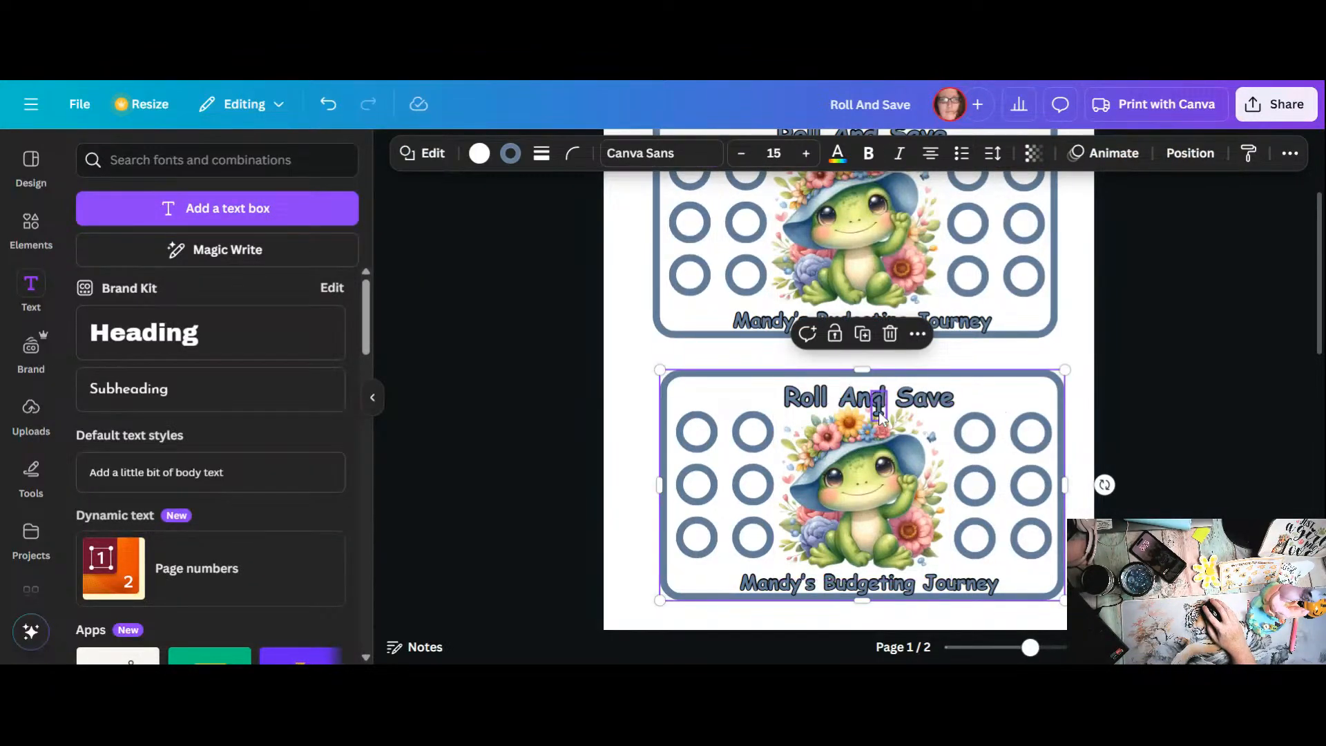
# Step: Place a 1 in the outer-left column's first and third circles and the right grid's inner middle circle, duplicating as needed
pyautogui.moveTo(879, 412); pyautogui.dragTo(704, 437)
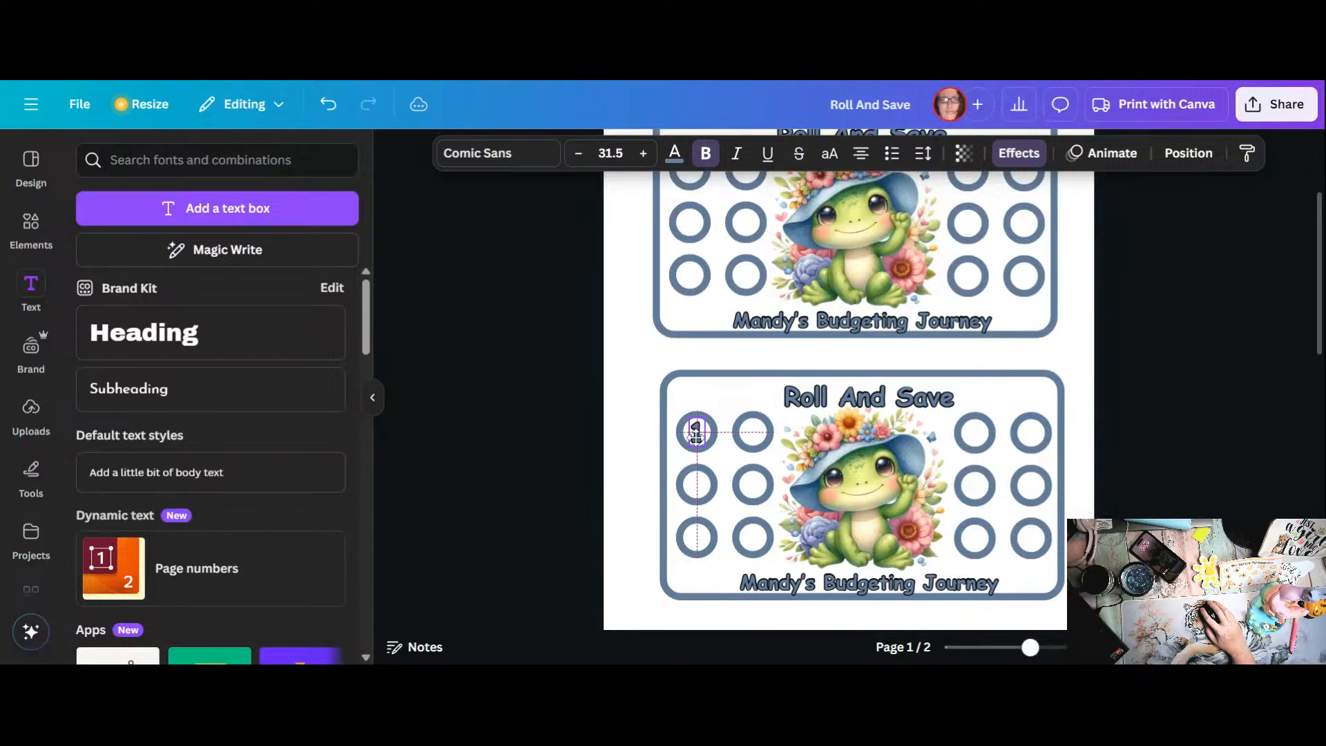
pyautogui.moveTo(696, 437); pyautogui.dragTo(696, 542)
pyautogui.click(711, 382)
pyautogui.click(999, 443)
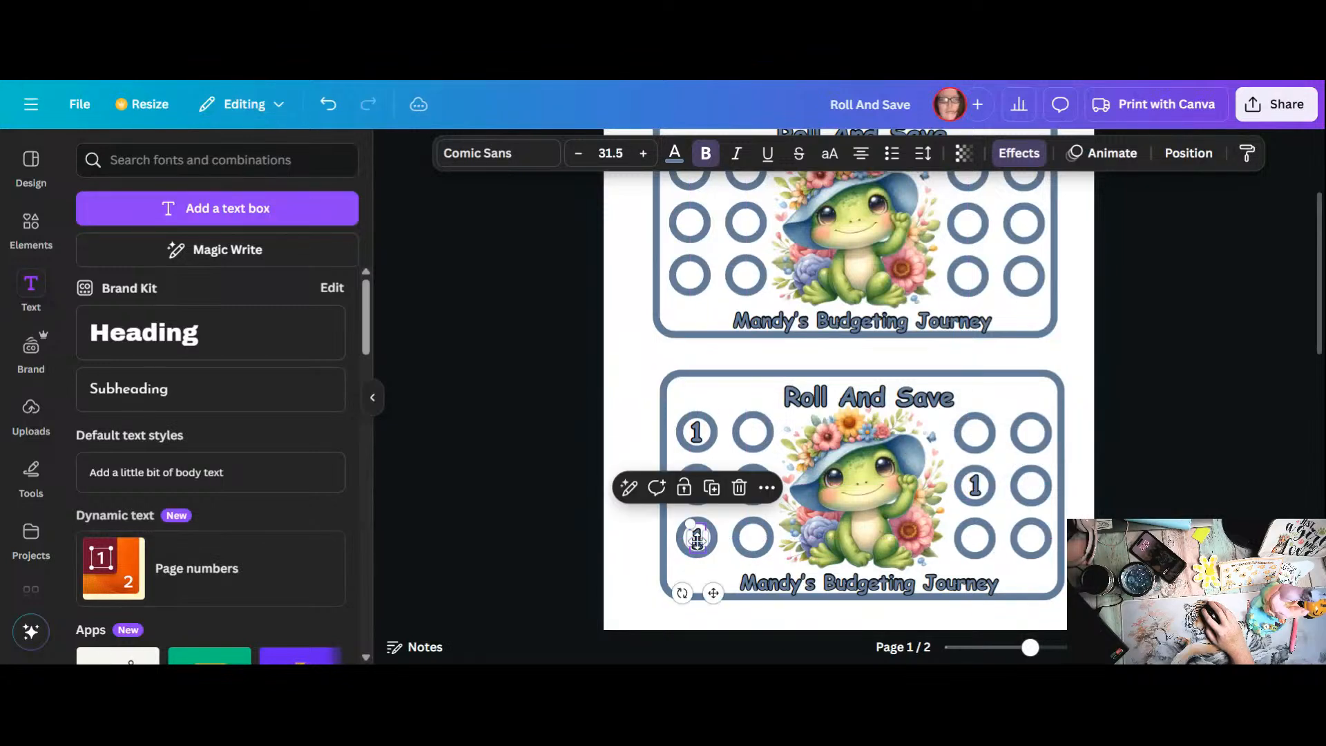
# Step: Duplicate a number, change it to 2, and place copies in the left grid's inner middle, right grid's inner bottom and outer top circles
pyautogui.click(721, 496)
pyautogui.doubleClick(711, 548)
pyautogui.write('2')
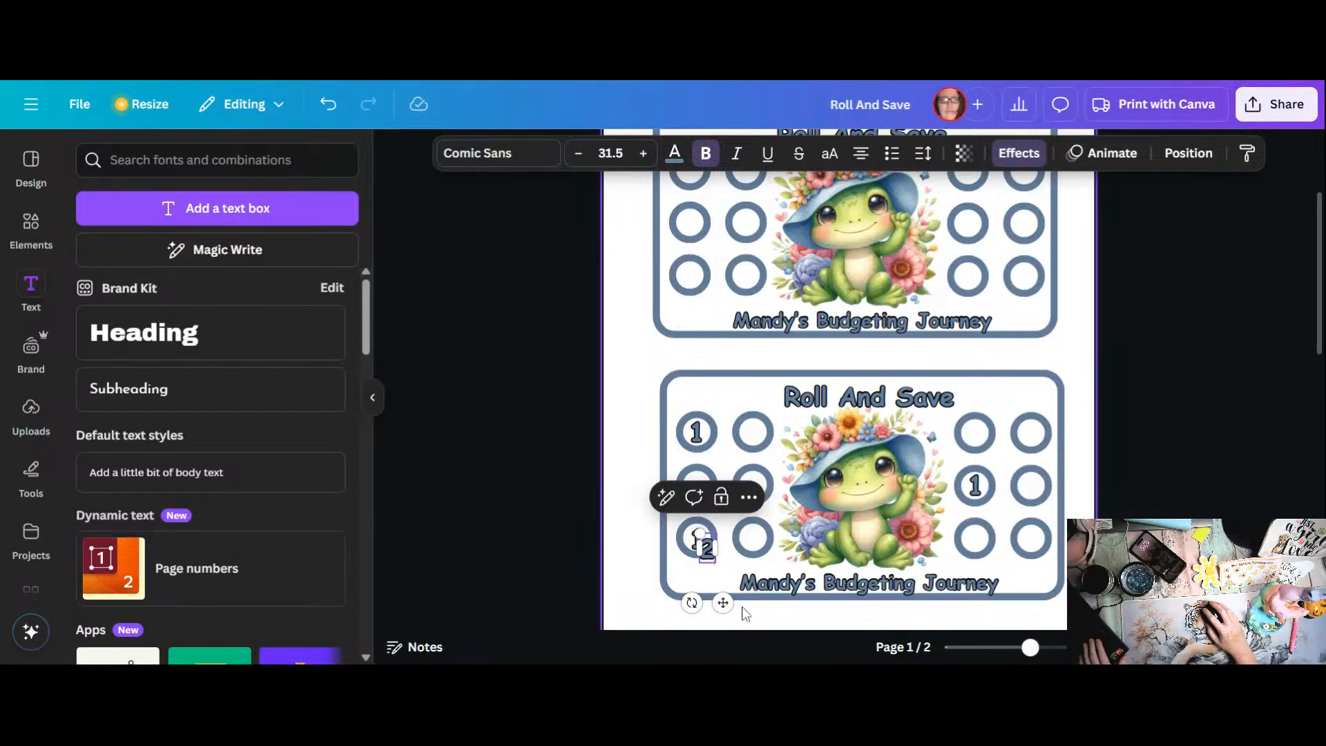
pyautogui.click(708, 555)
pyautogui.click(708, 552)
pyautogui.moveTo(704, 545); pyautogui.dragTo(975, 541)
pyautogui.click(764, 432)
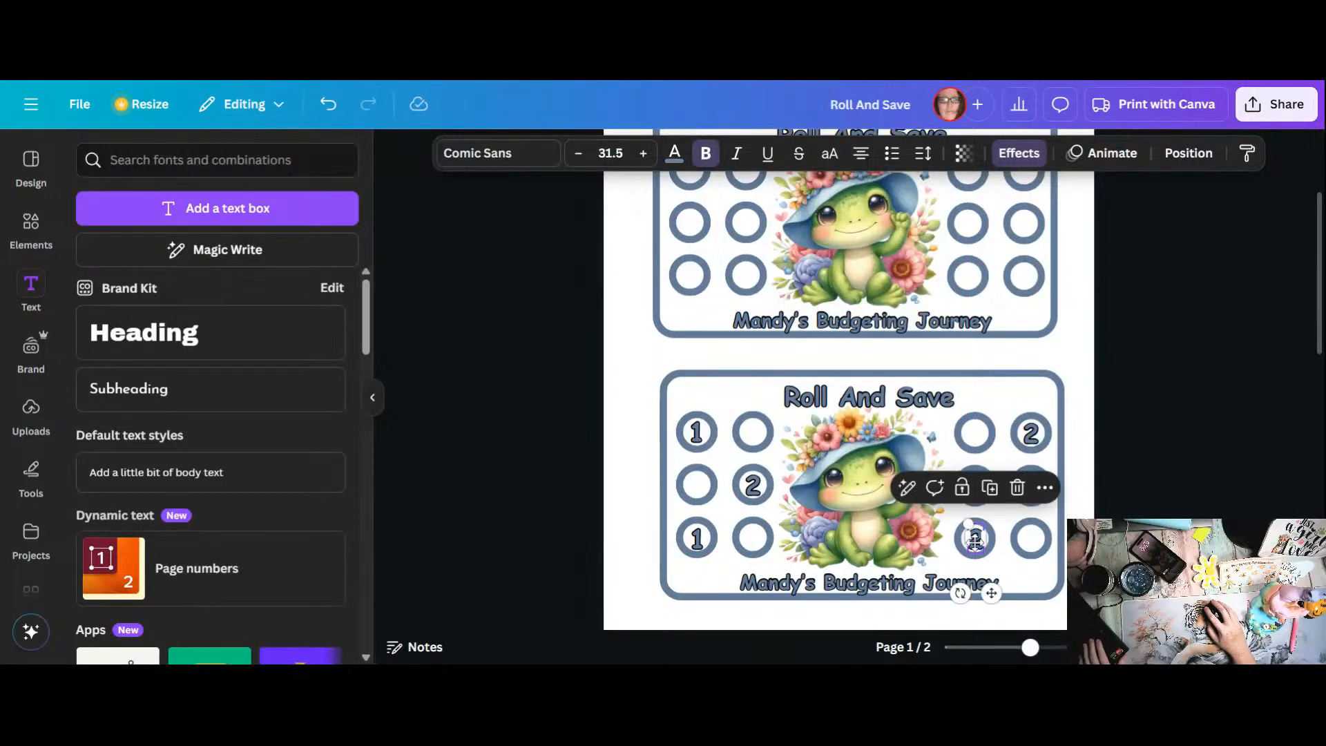
# Step: Duplicate a 2, change it to 3, and place copies in the left grid's inner top and bottom and right grid's outer middle circles
pyautogui.click(990, 489)
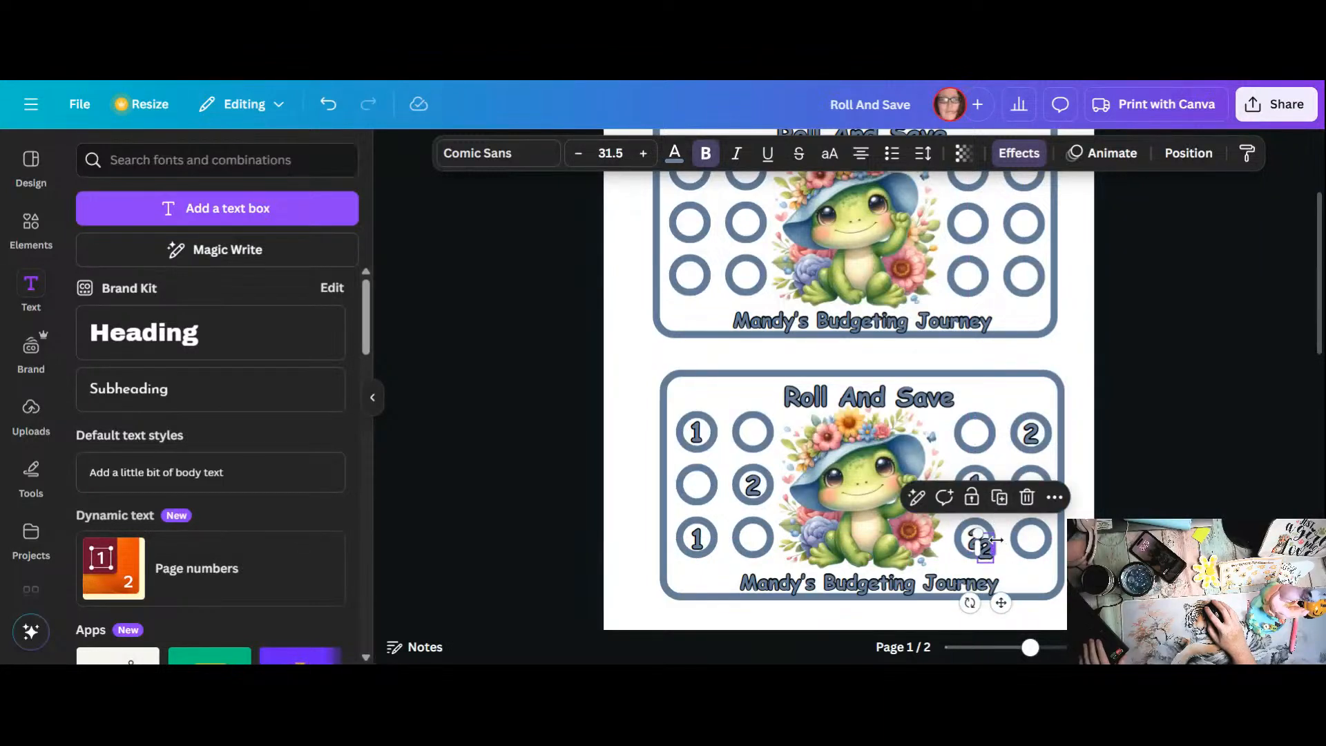
pyautogui.write('3')
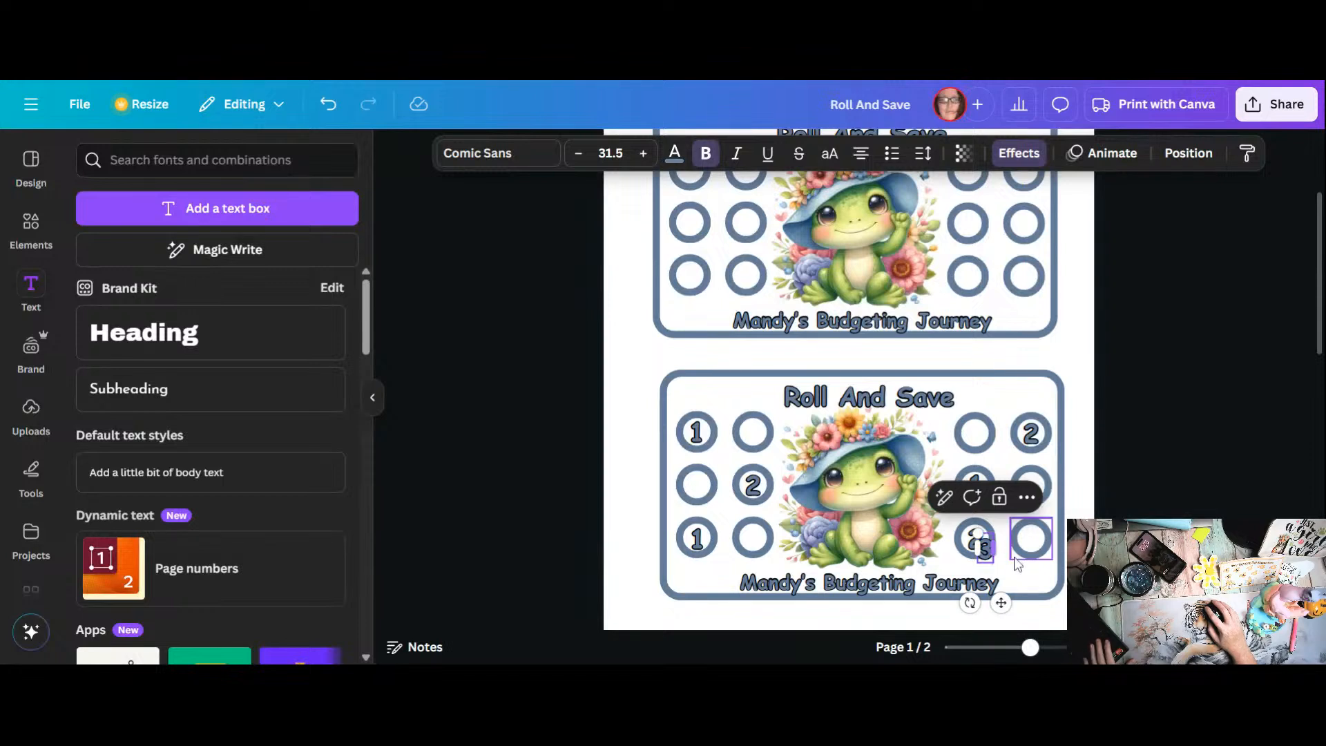
pyautogui.click(1027, 580)
pyautogui.moveTo(981, 550); pyautogui.dragTo(754, 433)
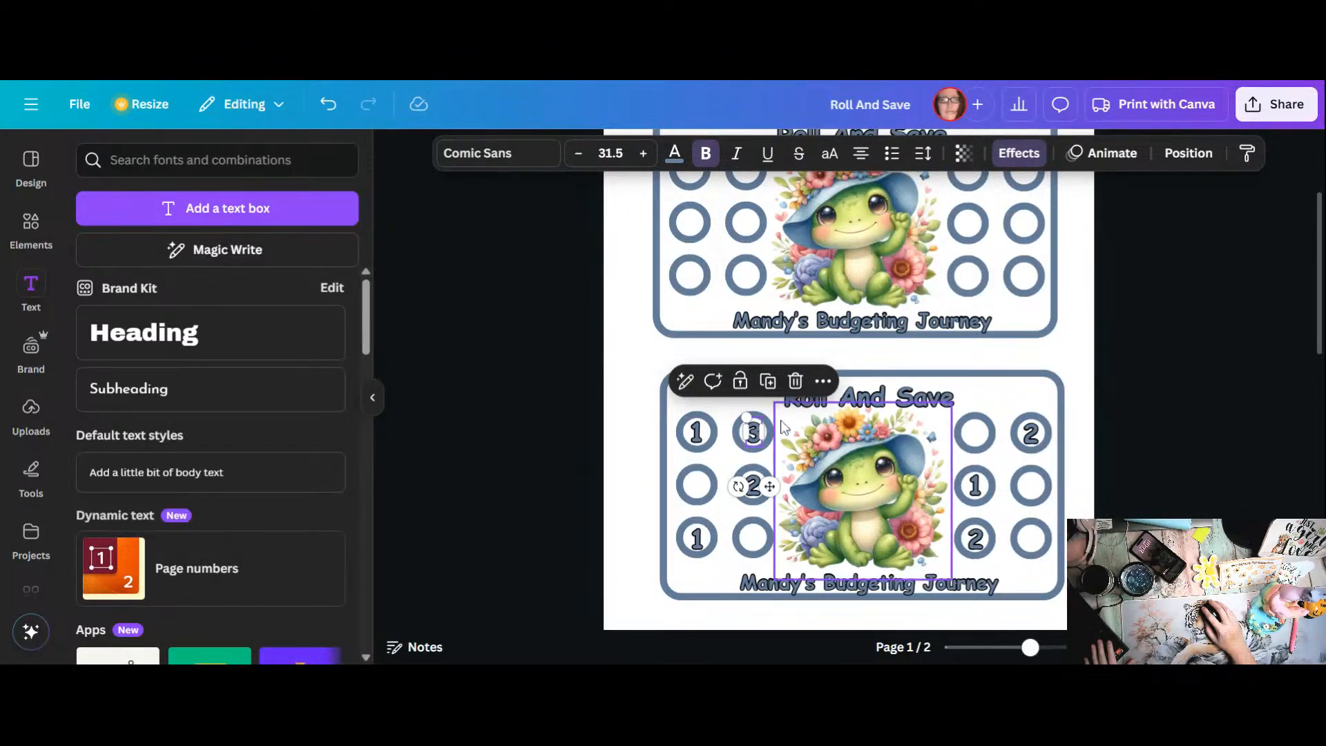
pyautogui.click(770, 384)
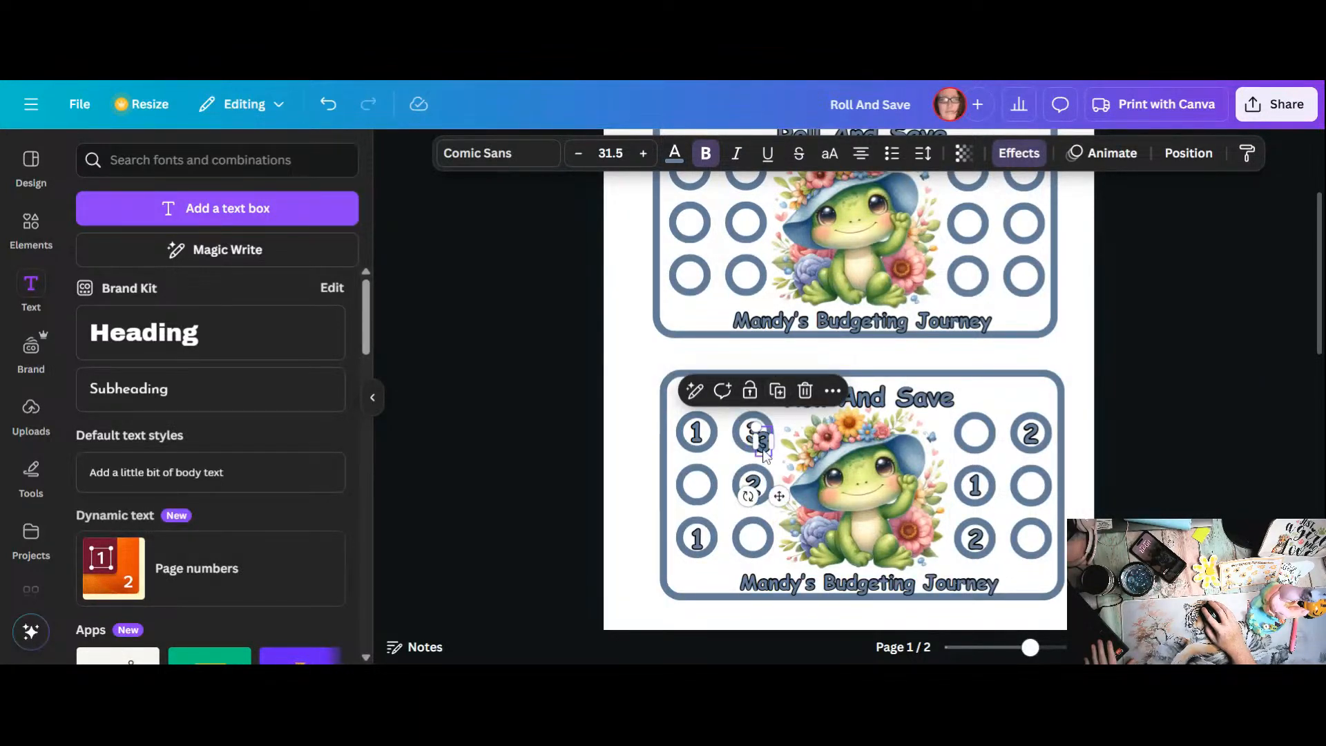
pyautogui.moveTo(763, 443); pyautogui.dragTo(752, 535)
pyautogui.click(1045, 436)
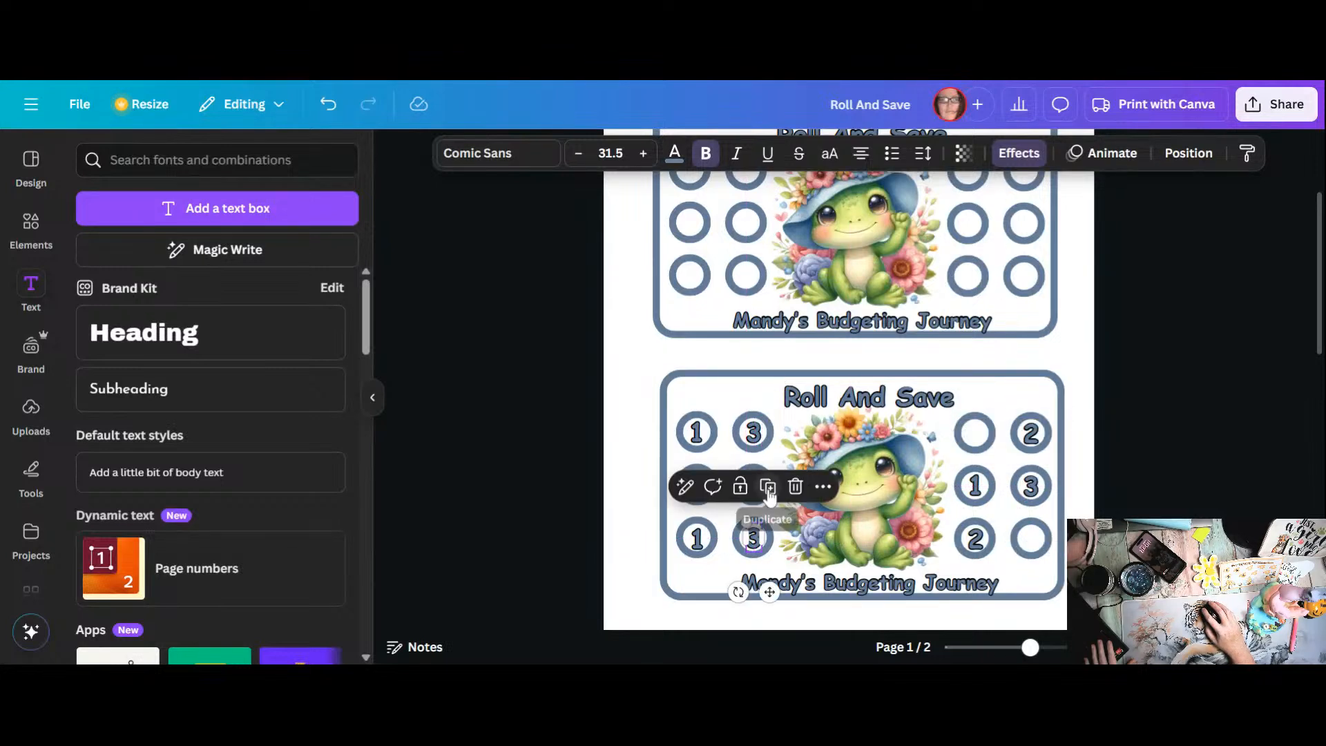
# Step: Duplicate a 3, change it to 4, and place copies in the three remaining empty circles of the lower card
pyautogui.click(768, 486)
pyautogui.doubleClick(763, 545)
pyautogui.write('4')
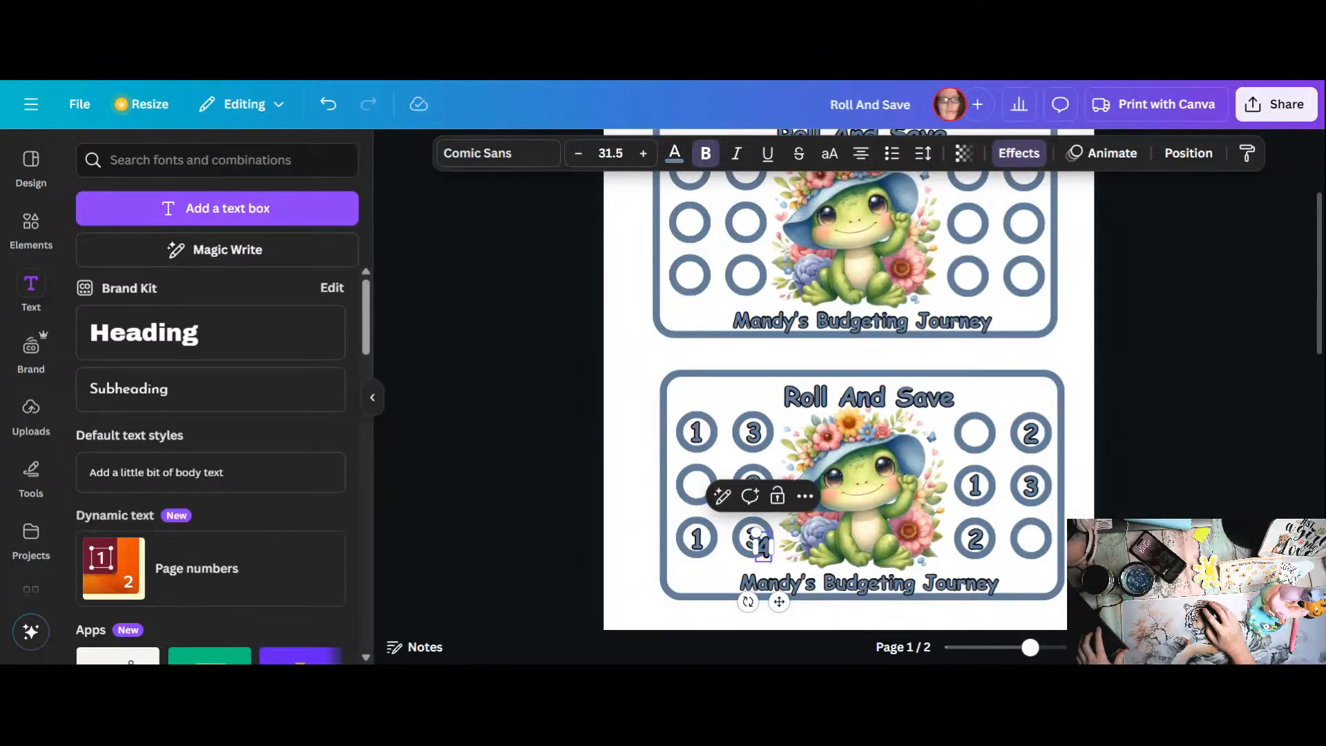
pyautogui.click(707, 579)
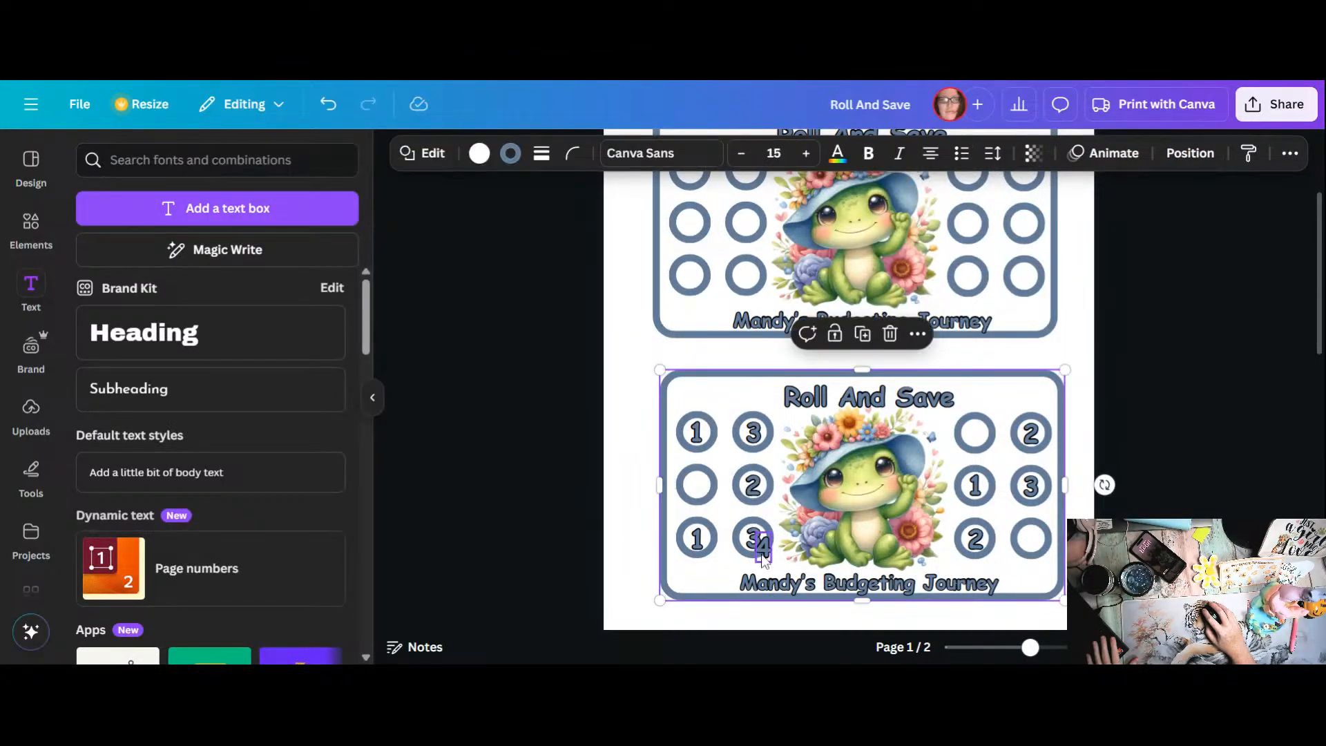
pyautogui.moveTo(762, 547); pyautogui.dragTo(696, 487)
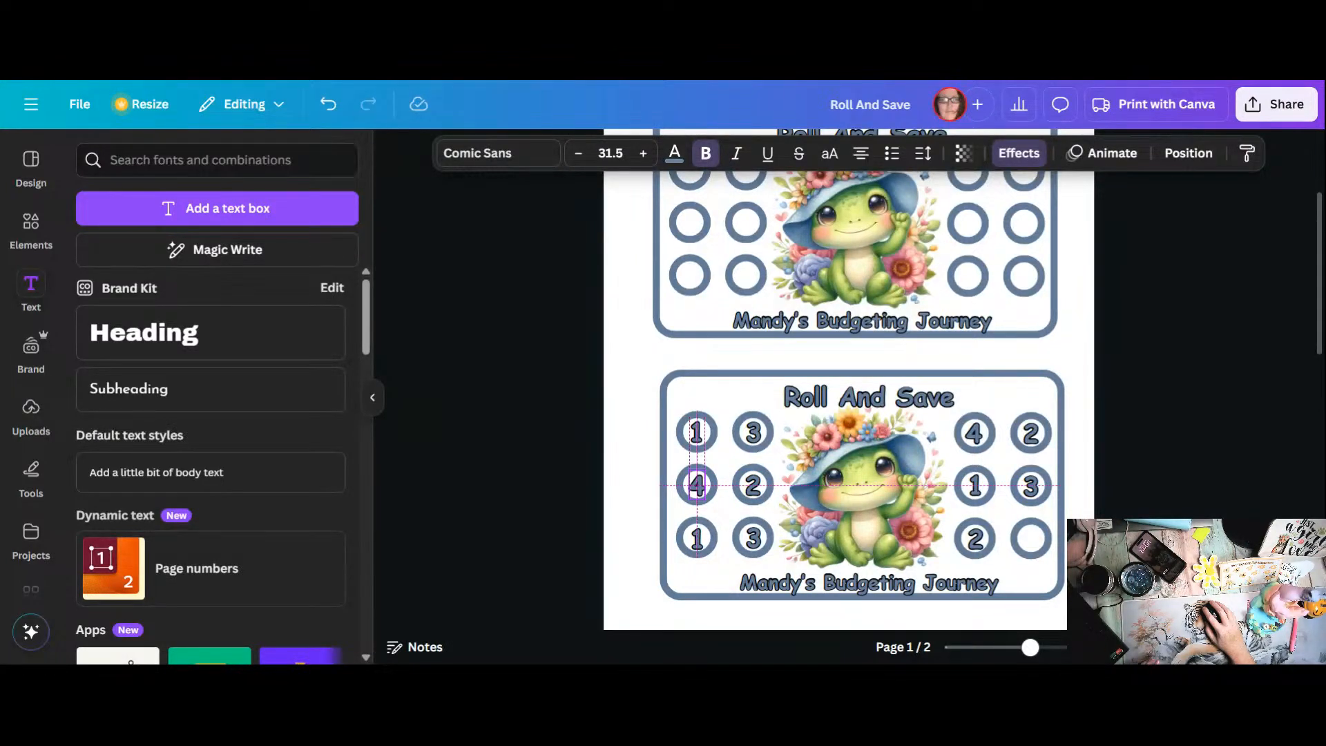
pyautogui.moveTo(697, 484); pyautogui.dragTo(697, 486)
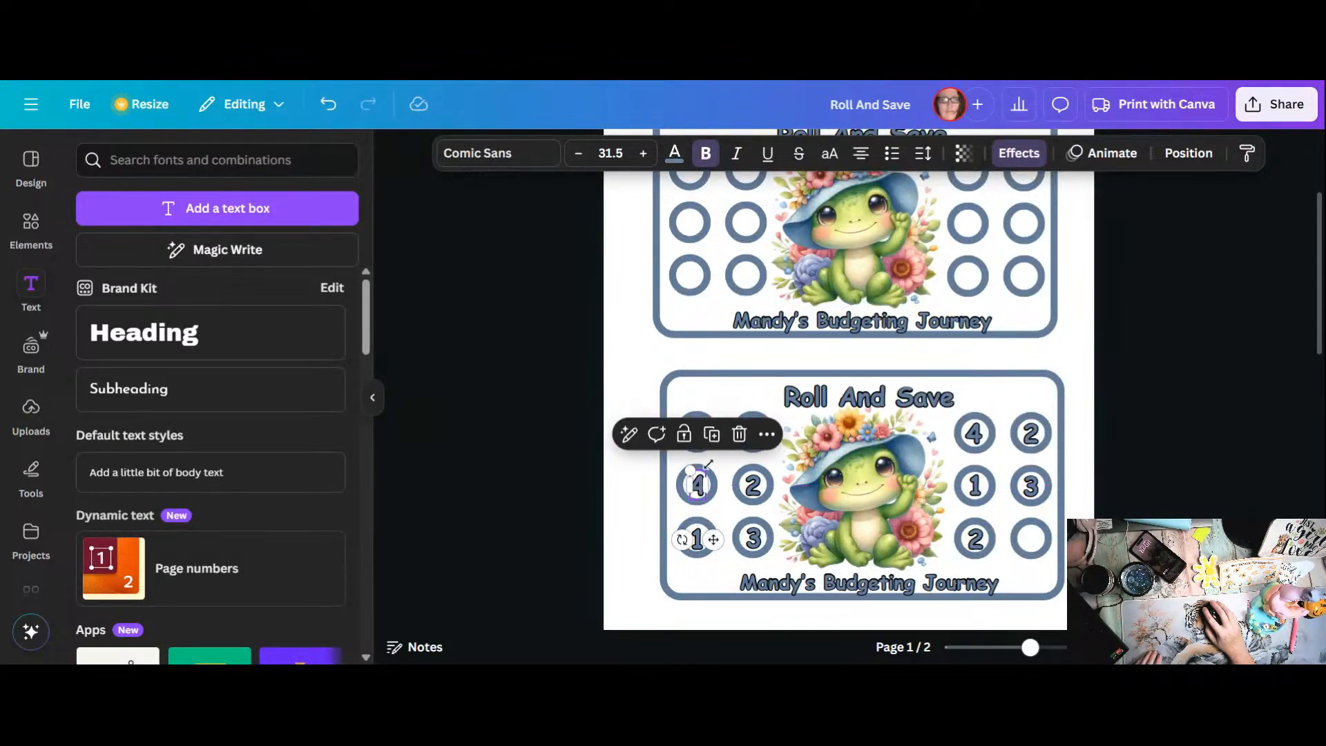
pyautogui.click(714, 442)
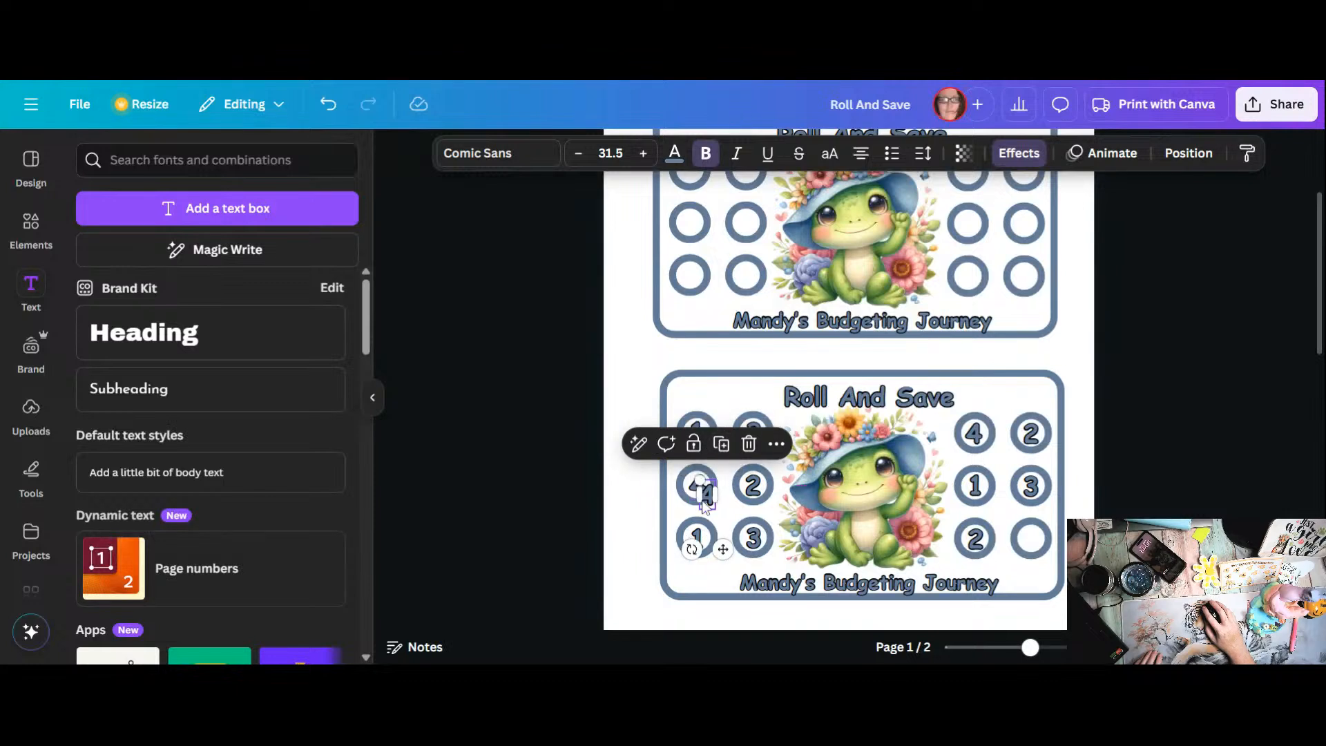
pyautogui.moveTo(706, 502); pyautogui.dragTo(1029, 537)
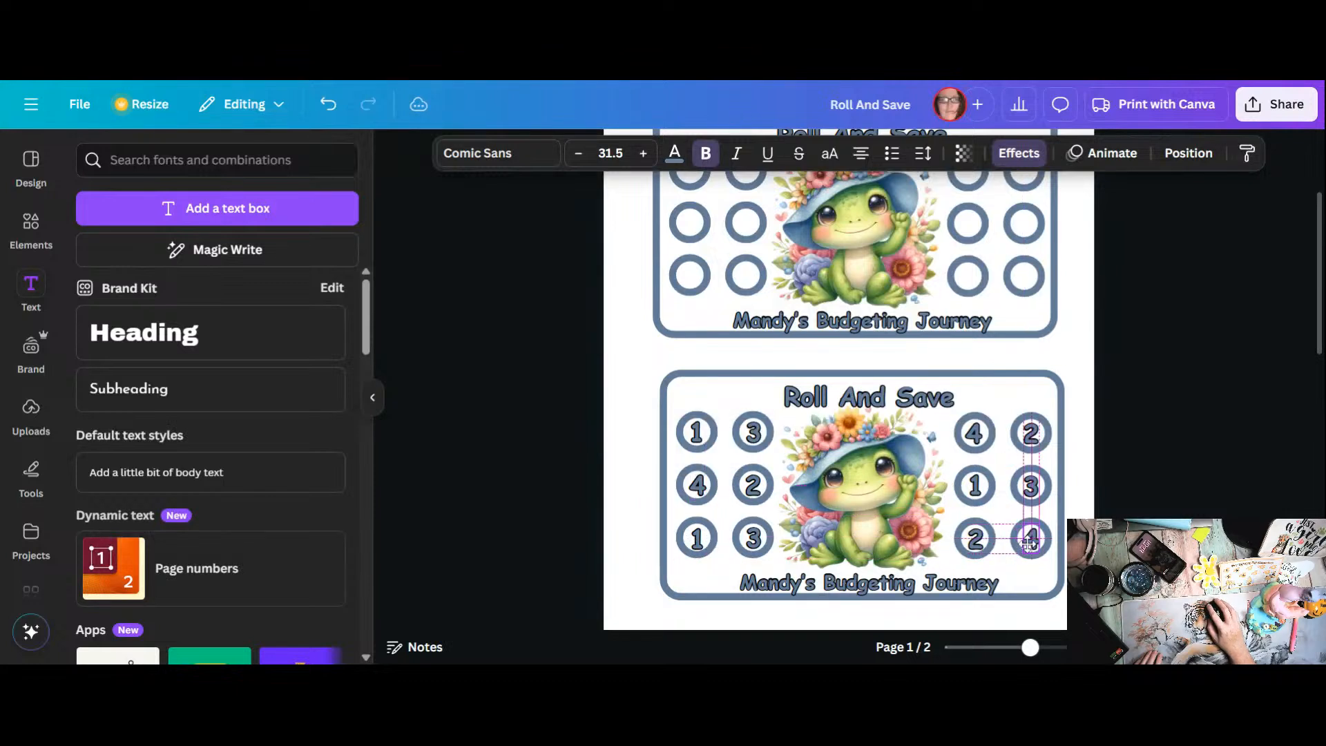
# Step: Replace the lower card's title text with "Save 30"
pyautogui.click(848, 404)
pyautogui.doubleClick(848, 404)
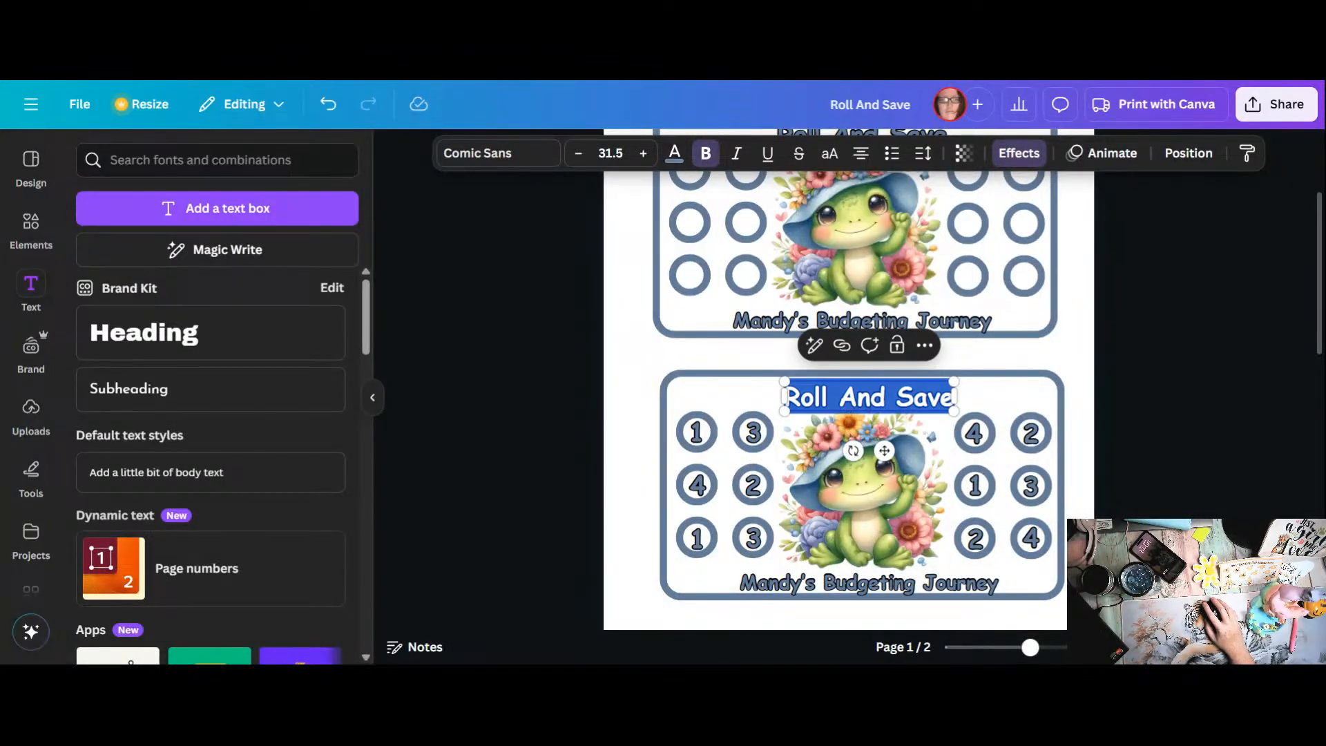
pyautogui.write('Save')
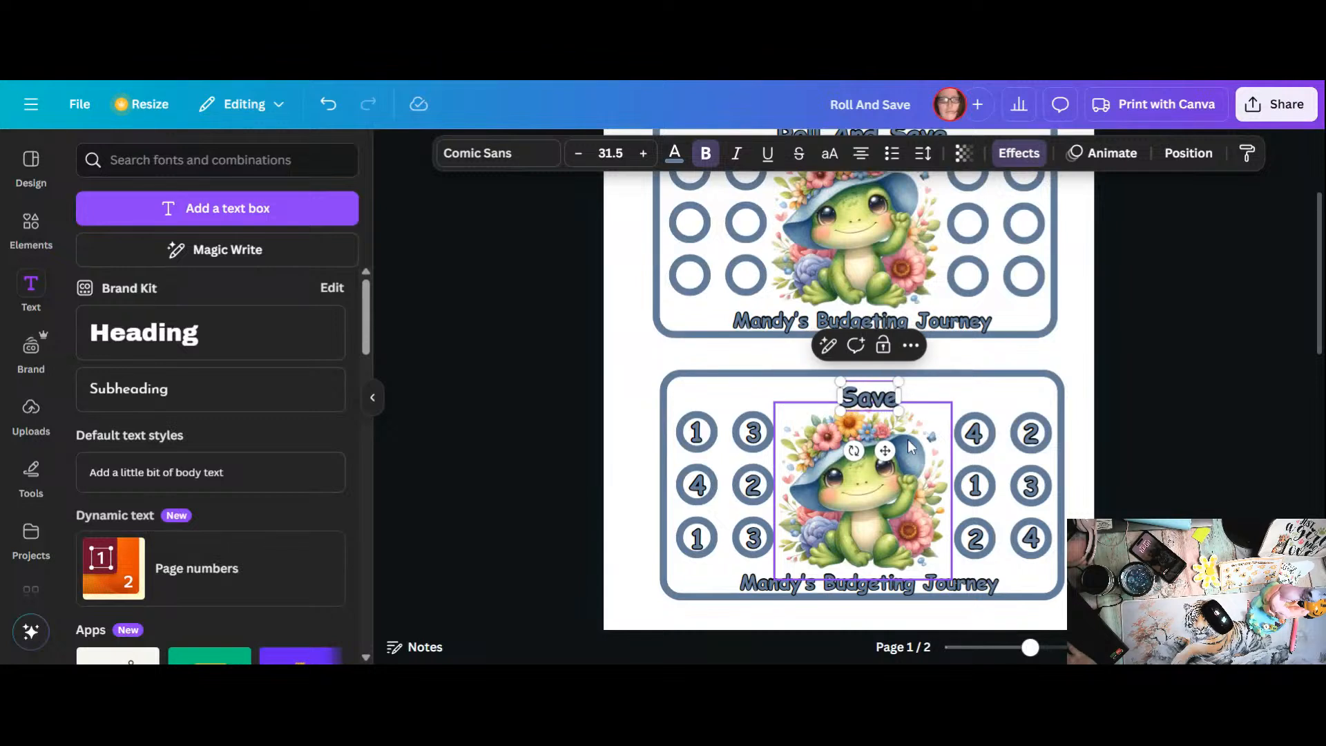
pyautogui.write(' 30')
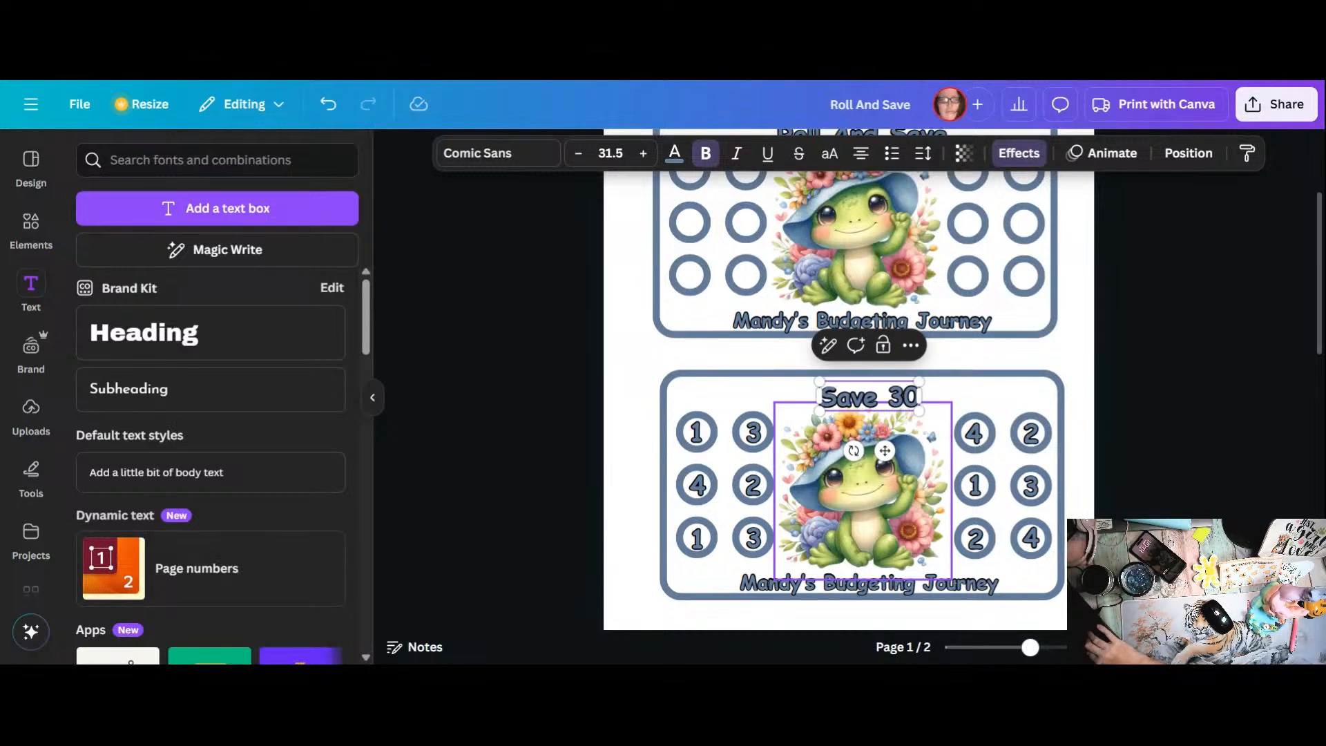
pyautogui.click(1006, 463)
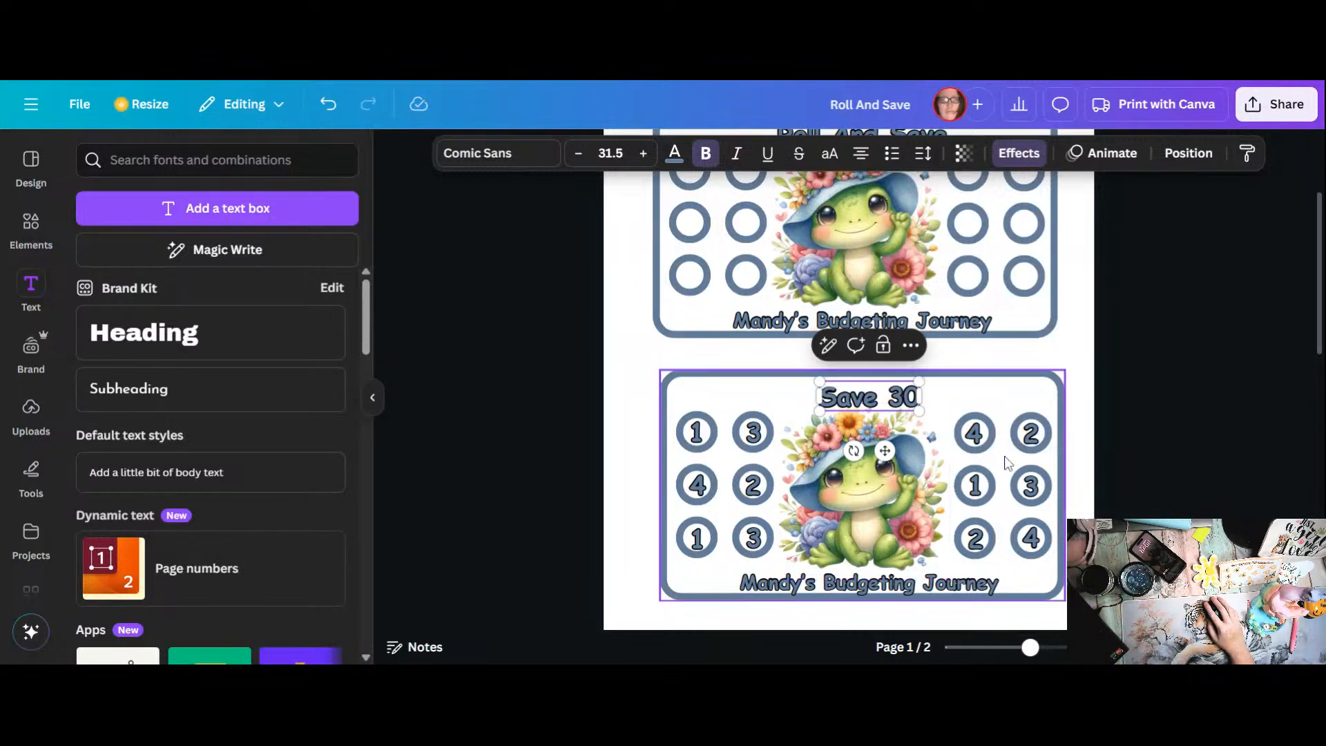
pyautogui.click(971, 355)
# Step: Shift the "Save 30" title slightly to the left to center it above the frog
pyautogui.moveTo(859, 404); pyautogui.dragTo(852, 404)
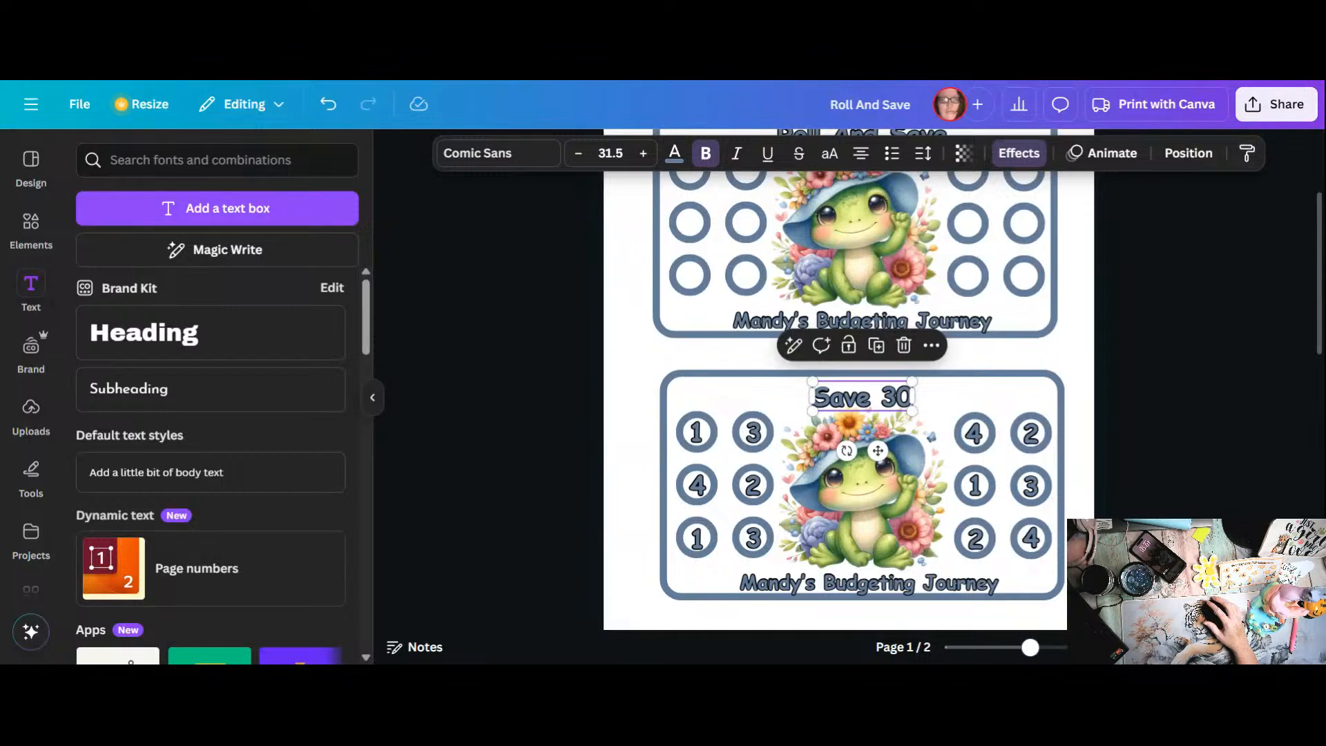
pyautogui.click(668, 384)
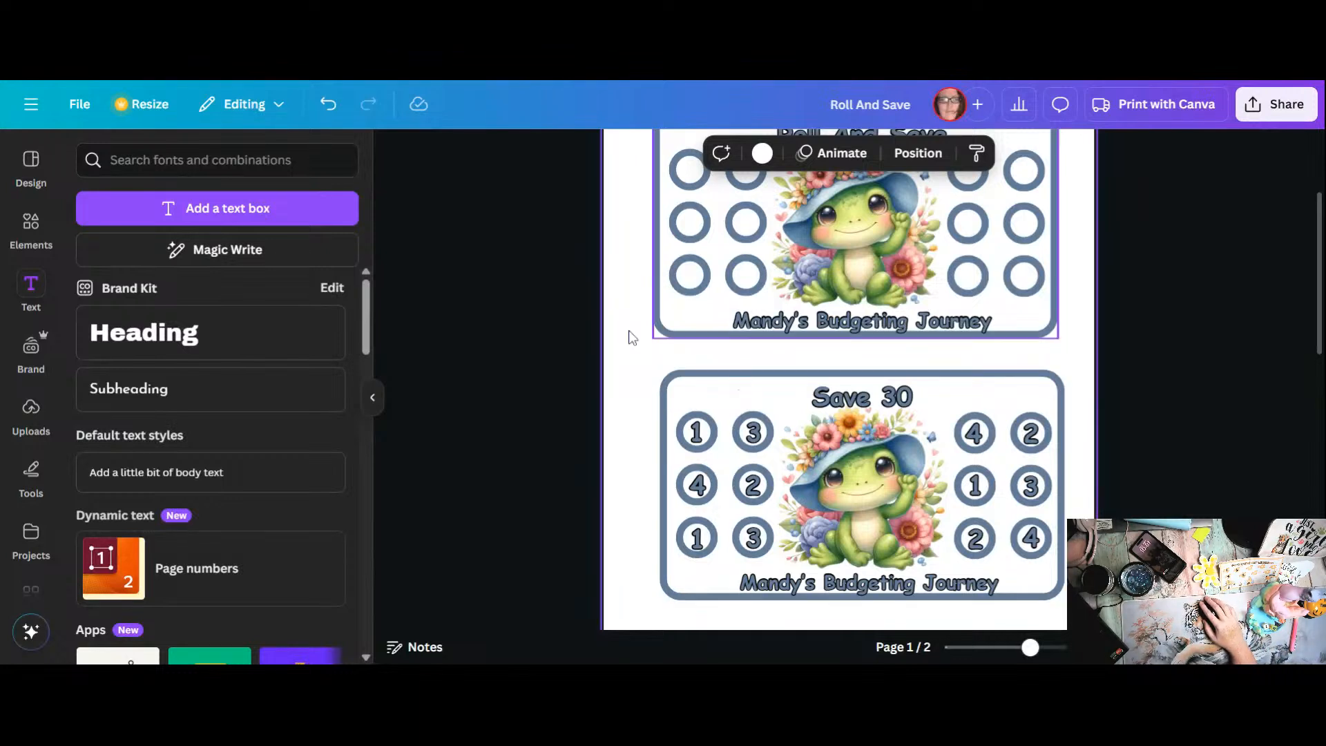
pyautogui.click(1165, 380)
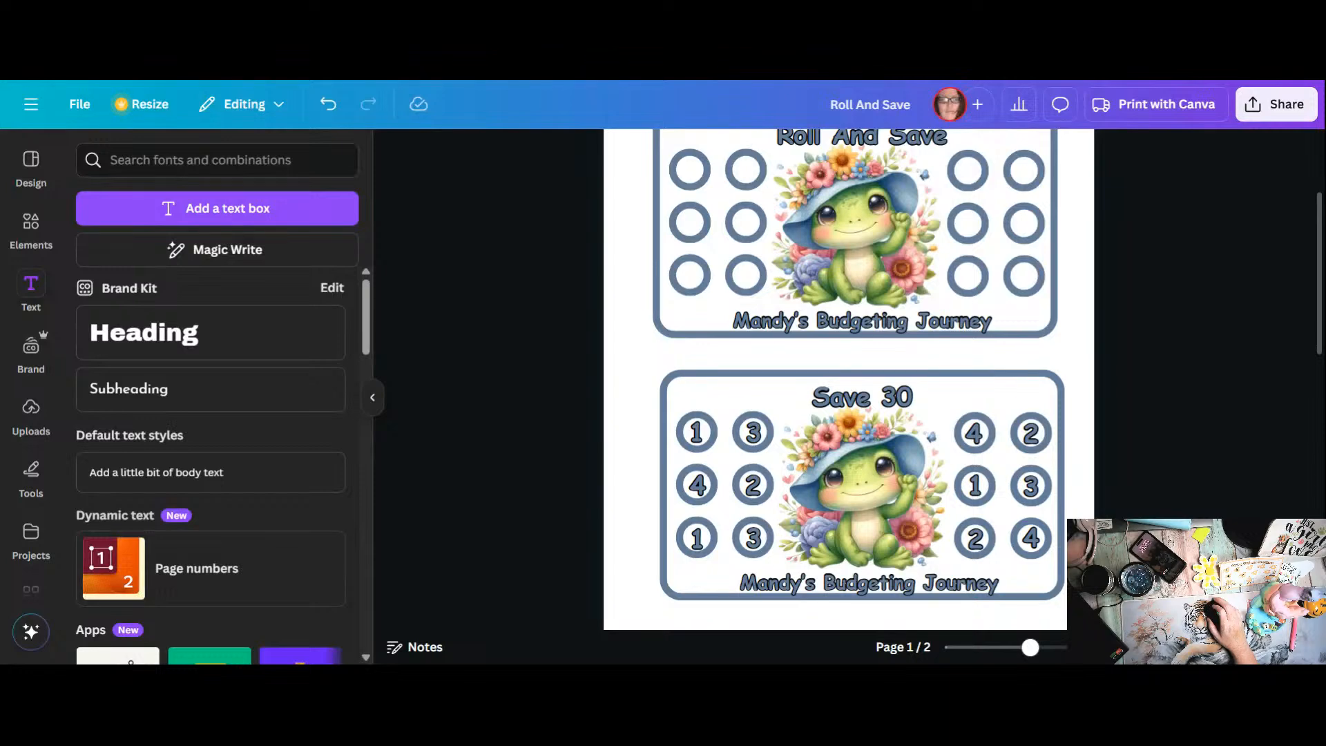
# Step: Rename the design as "It's Froggie Time"
pyautogui.scroll(2, 848, 380)
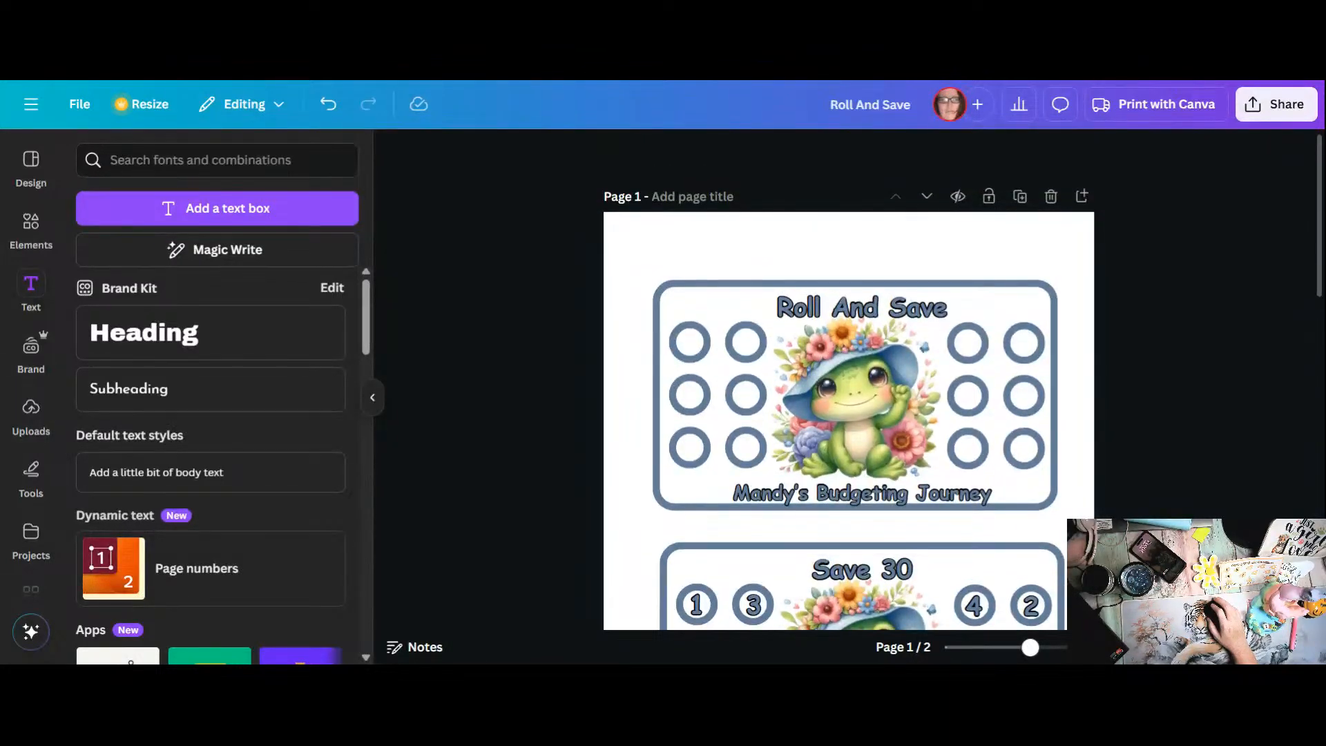
pyautogui.scroll(-3, 849, 380)
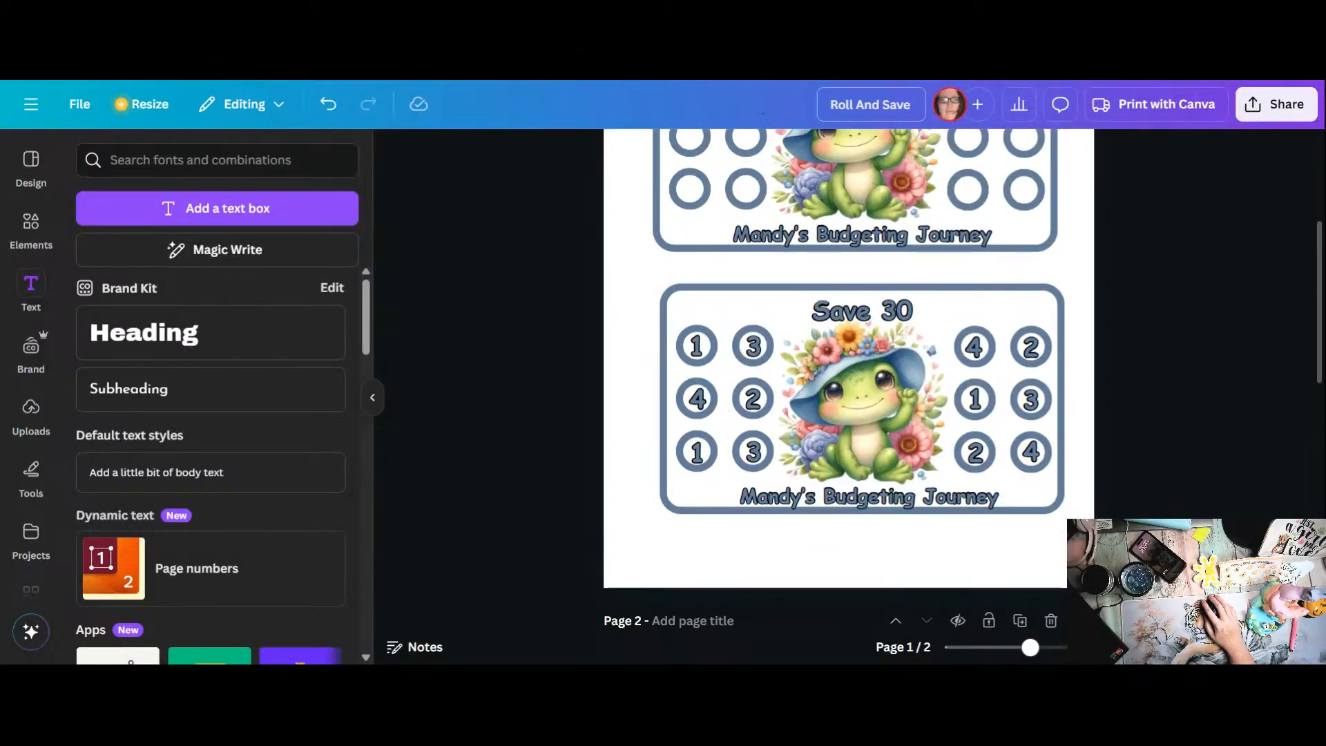
pyautogui.click(853, 104)
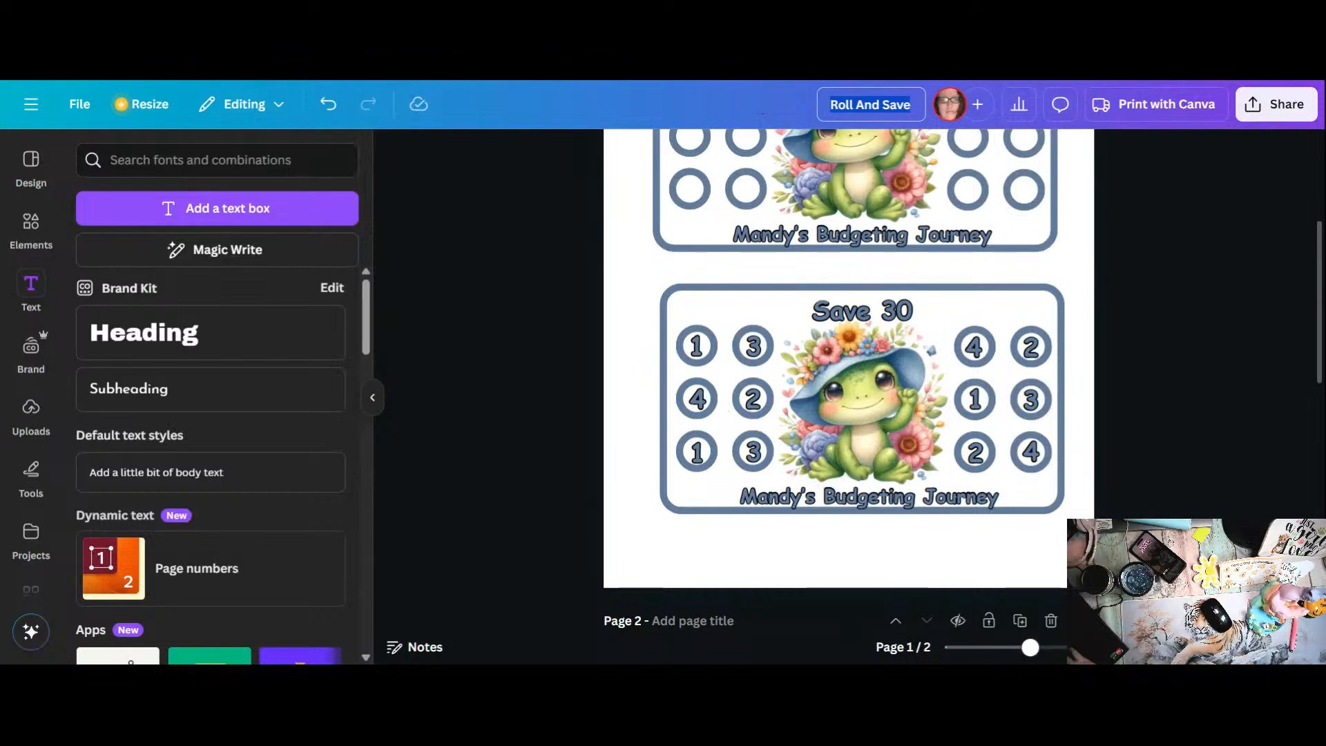
pyautogui.write('It')
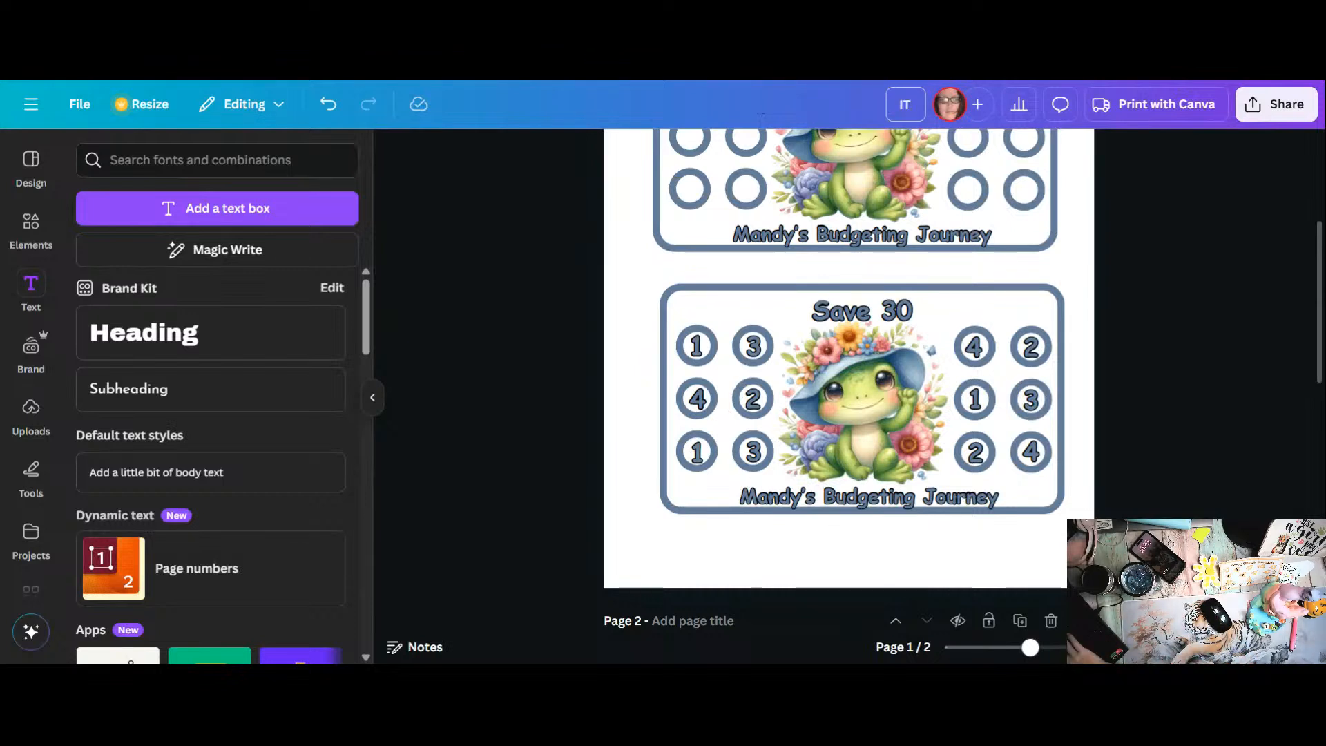
pyautogui.write("'s fr")
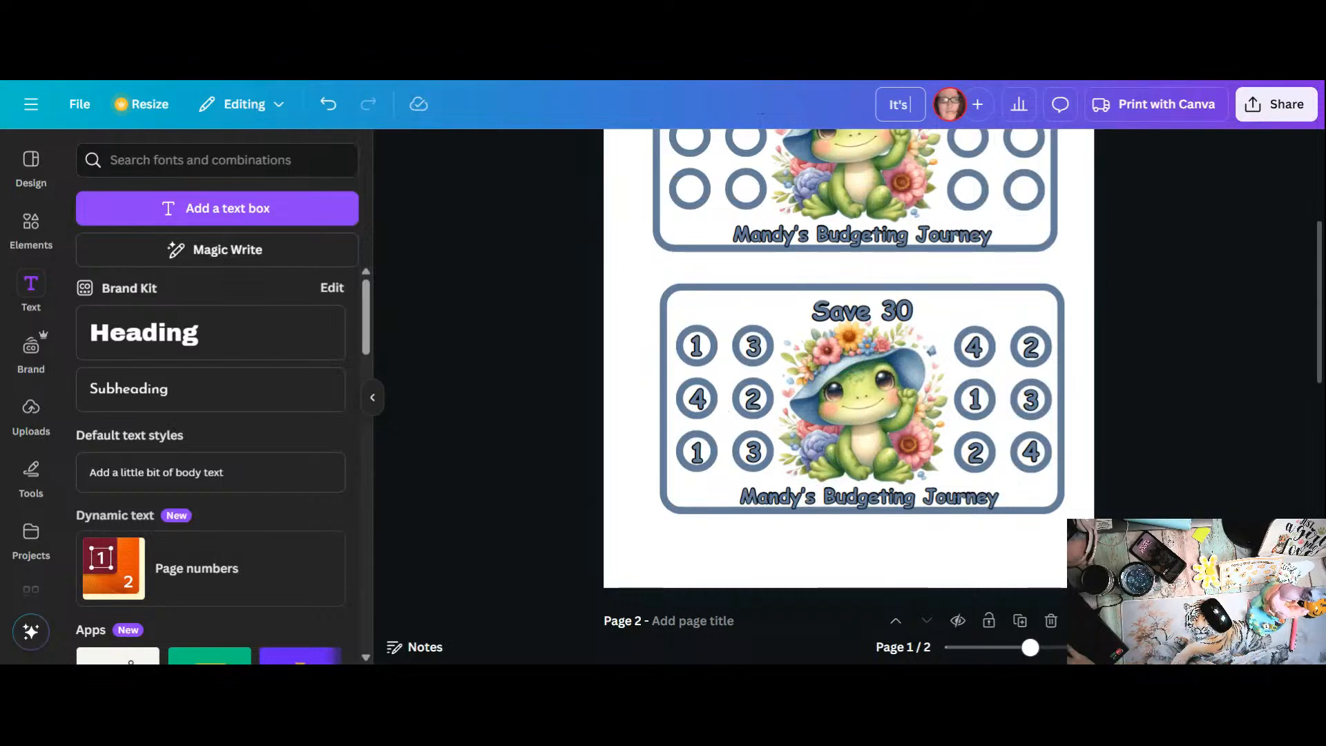
pyautogui.press('BackSpace')
pyautogui.press('BackSpace')
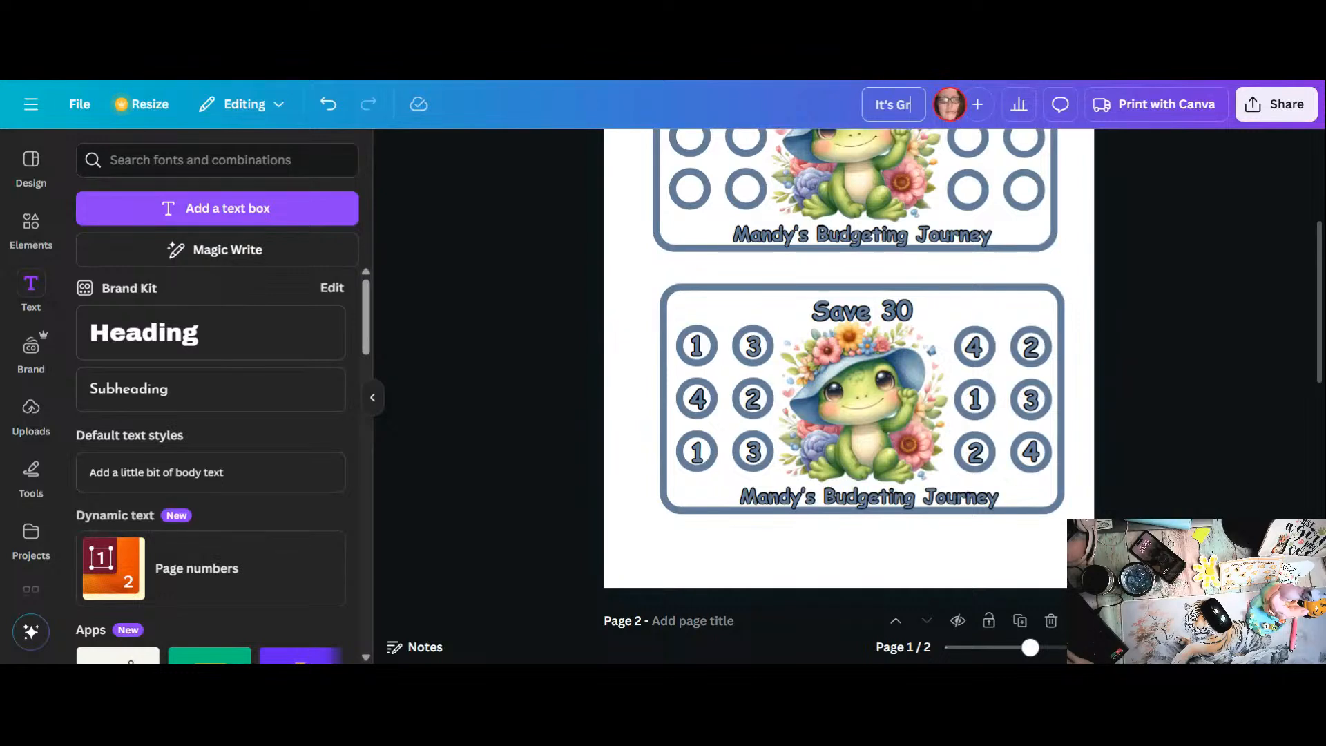
pyautogui.write('G')
pyautogui.press('BackSpace')
pyautogui.write('Froggie Time')
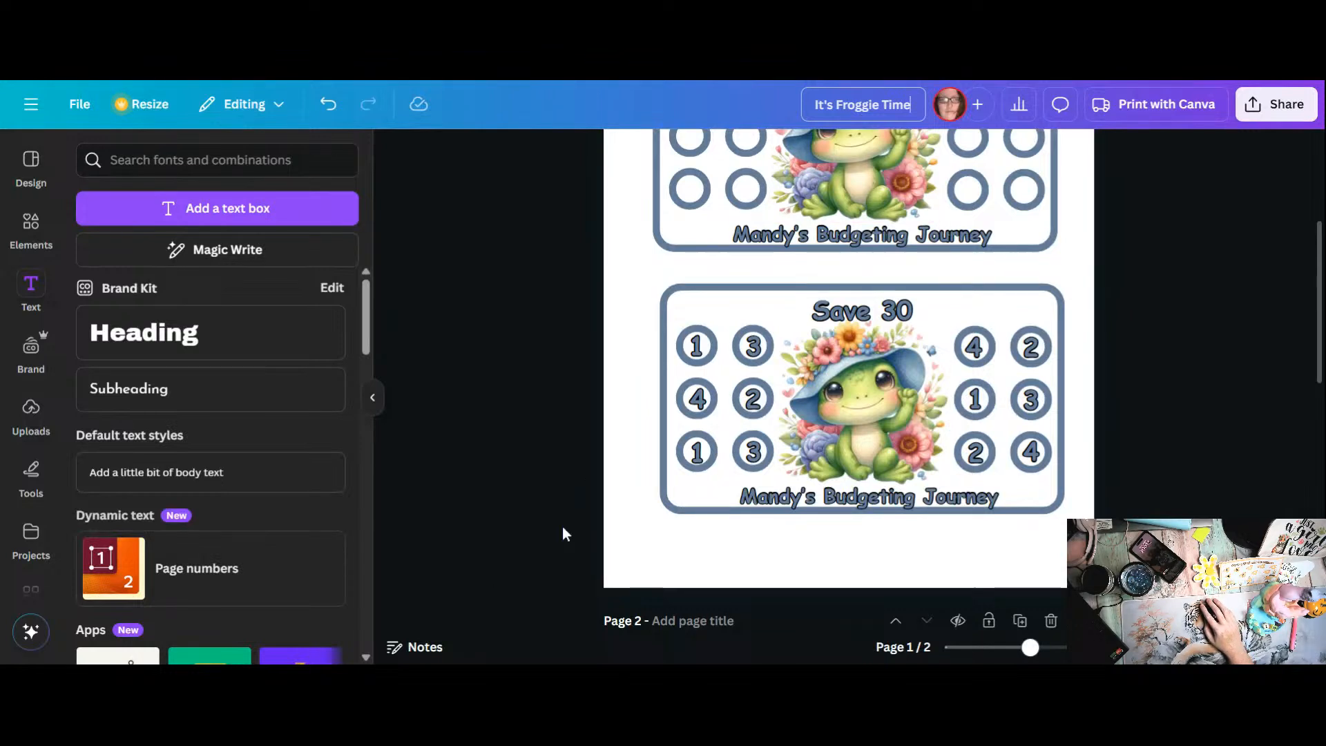
pyautogui.click(636, 524)
# Step: Move the entire "Save 30" card slightly left and up so its edges line up with the "Roll And Save" card above
pyautogui.moveTo(628, 296); pyautogui.dragTo(1084, 560)
pyautogui.moveTo(1003, 304); pyautogui.dragTo(997, 300)
pyautogui.click(621, 384)
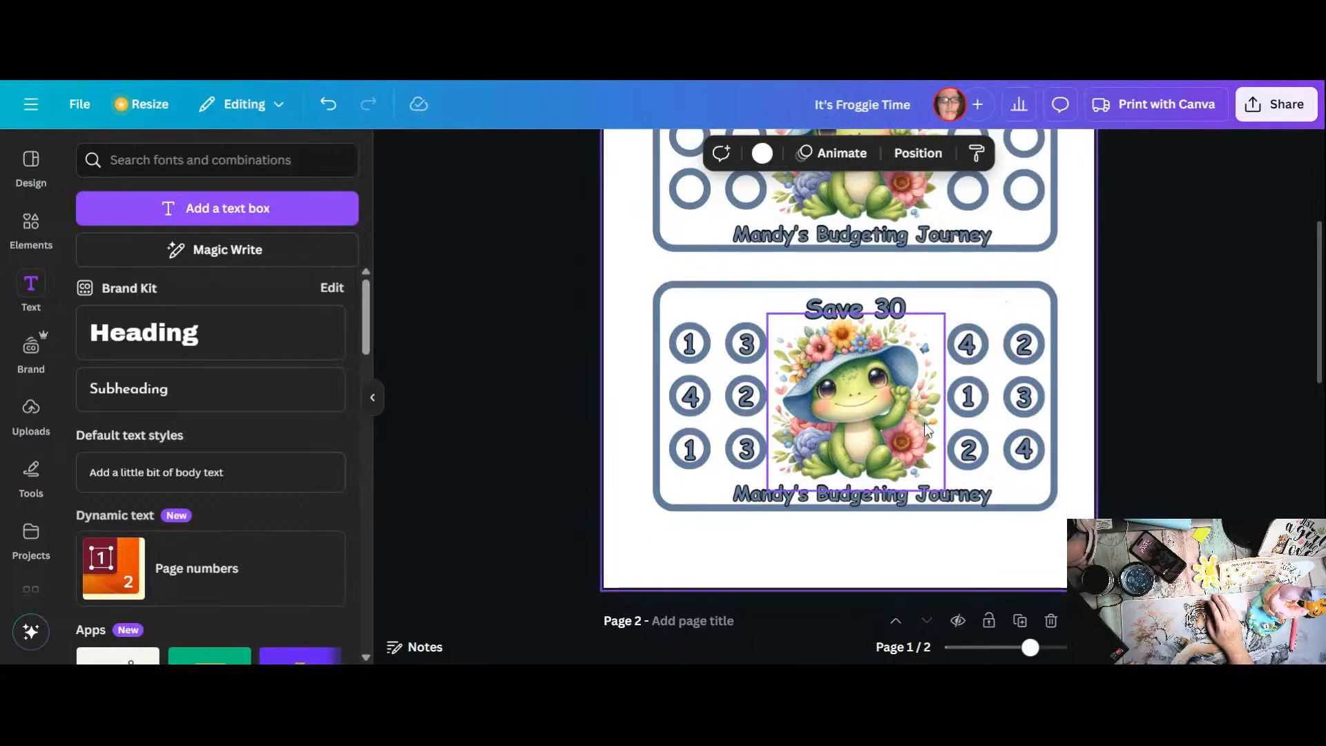
pyautogui.scroll(2, 928, 424)
pyautogui.scroll(2, 913, 407)
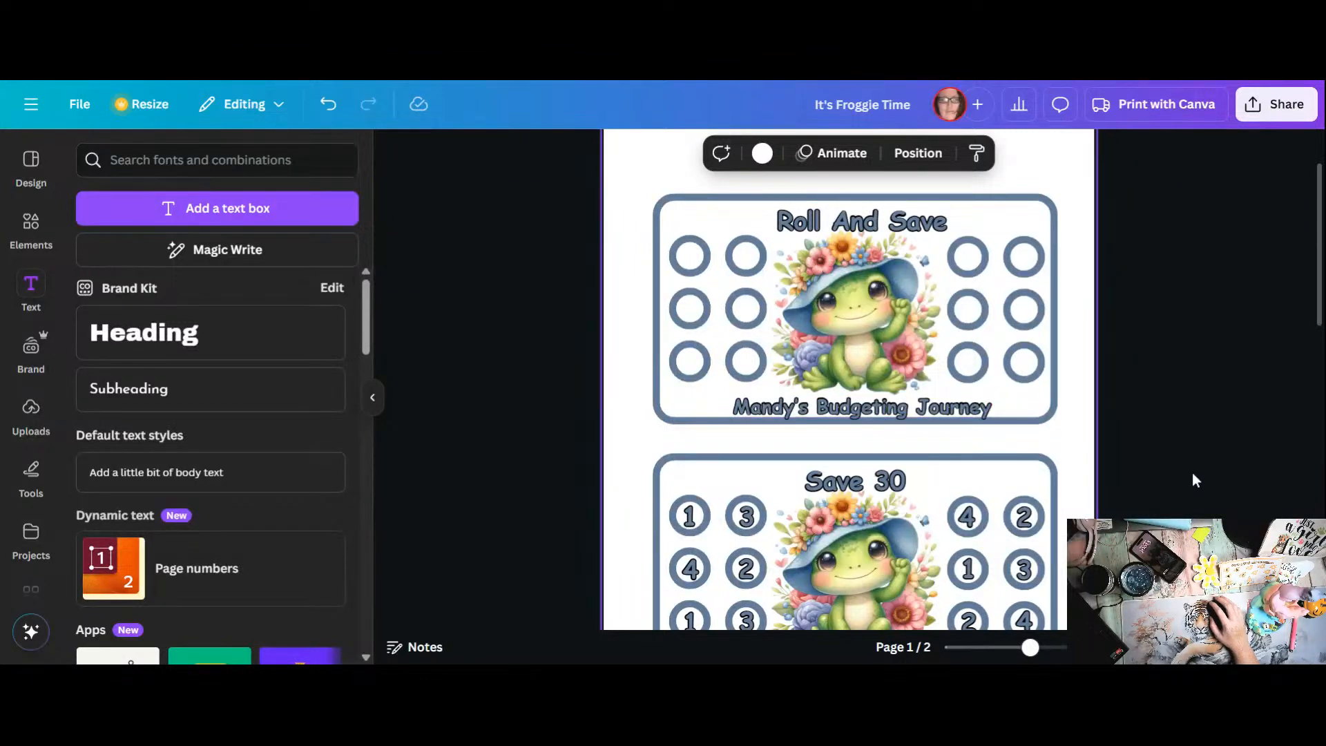
pyautogui.scroll(-4, 1158, 305)
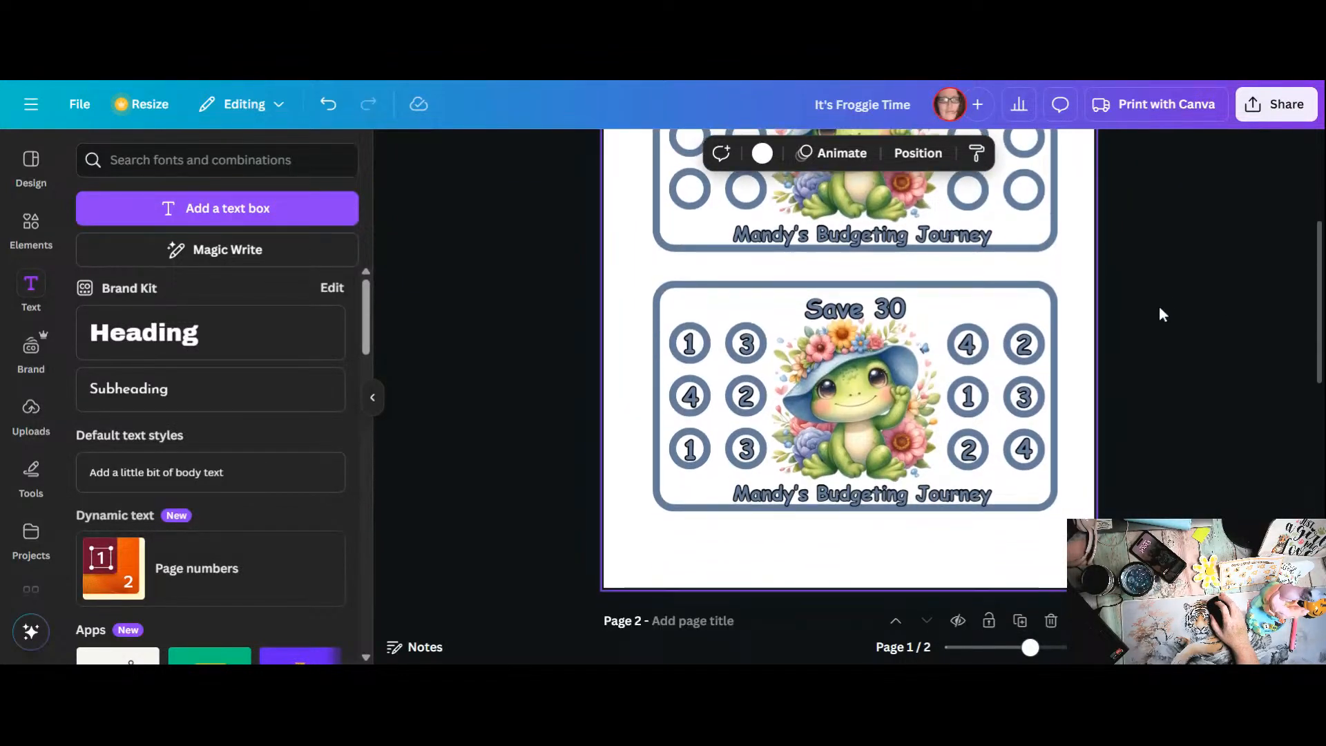
pyautogui.scroll(4, 1159, 299)
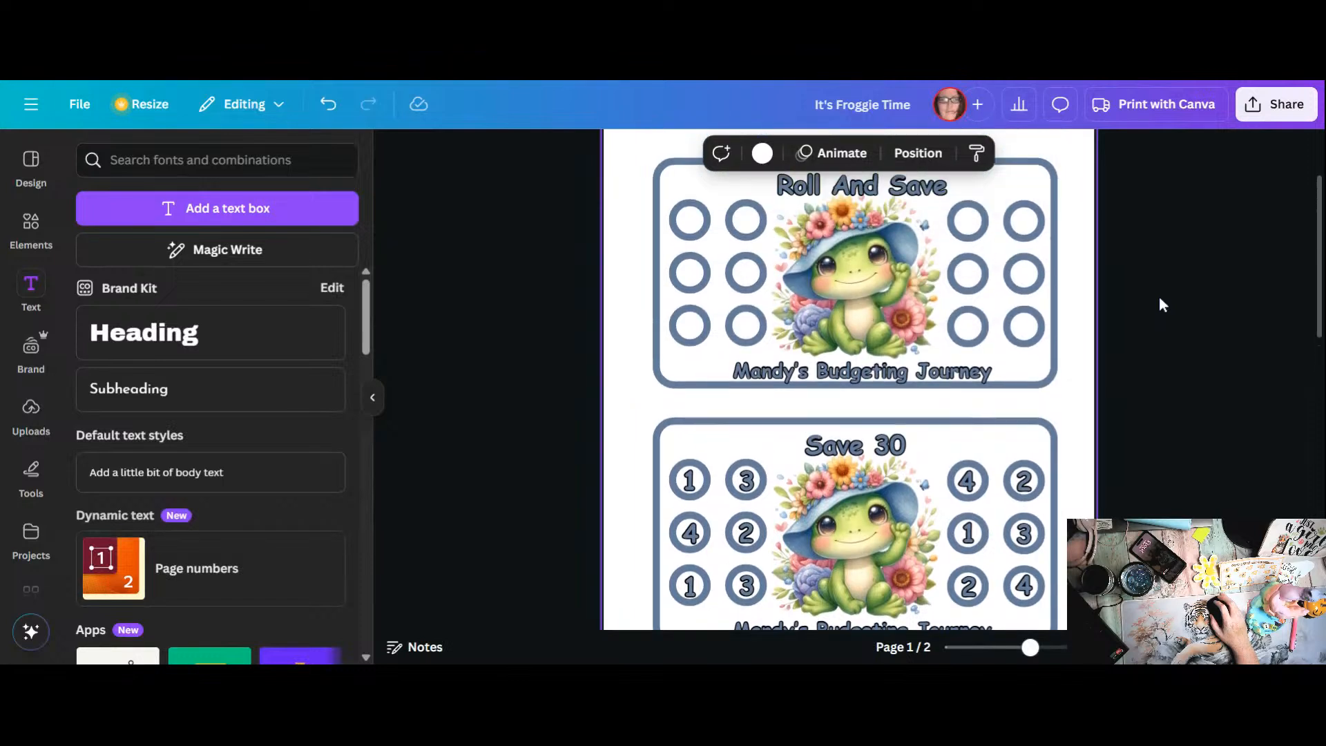